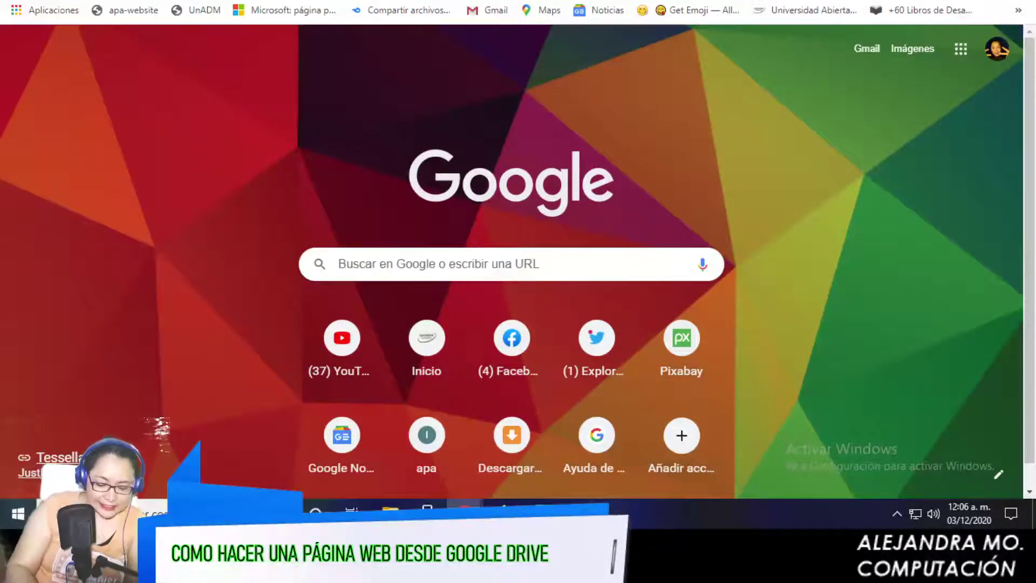
Step: Search 'google drive' in Chrome and open the Google Drive site from the results
type("GOO")
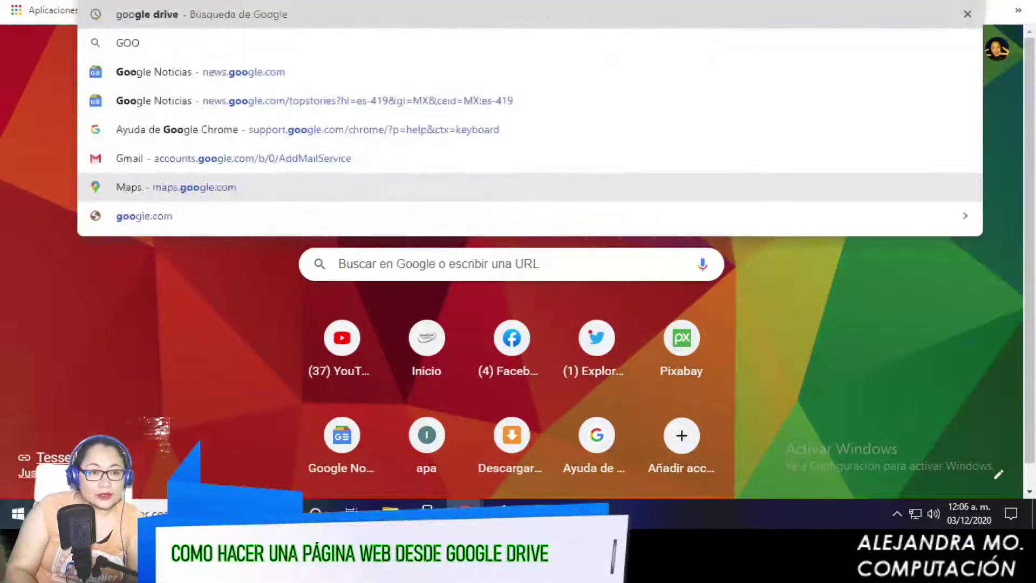
key("Return")
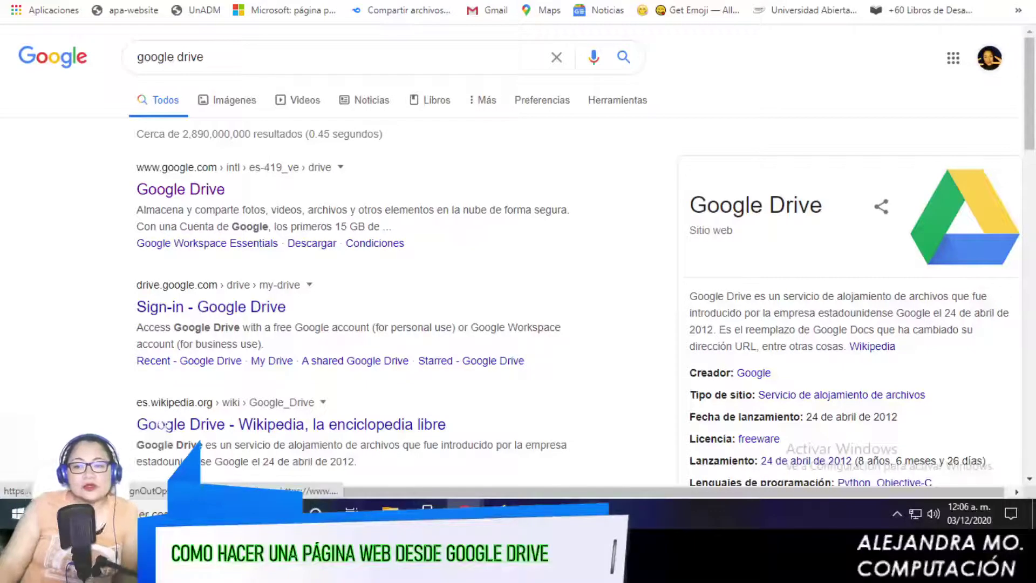
left_click(181, 189)
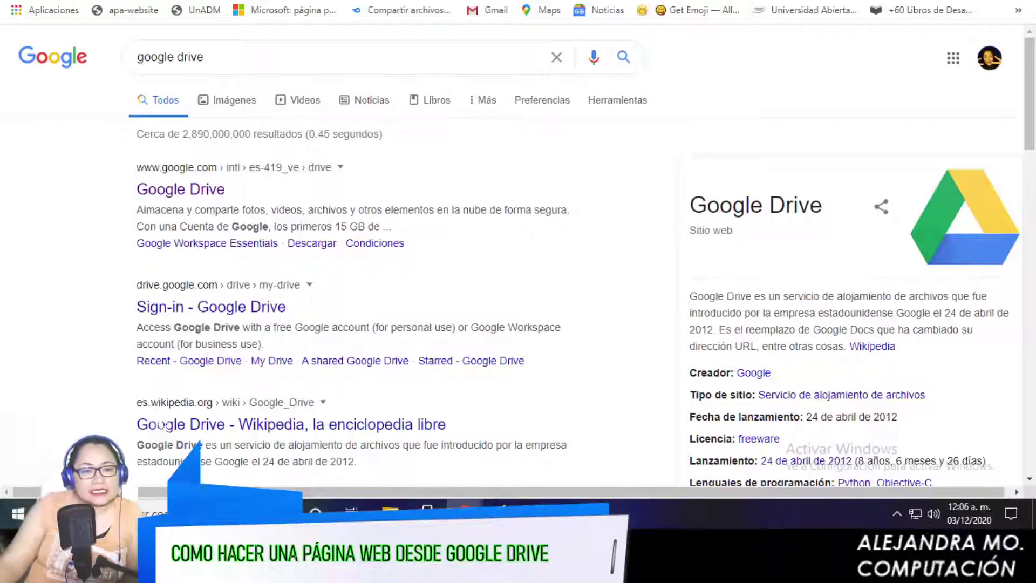
left_click(181, 190)
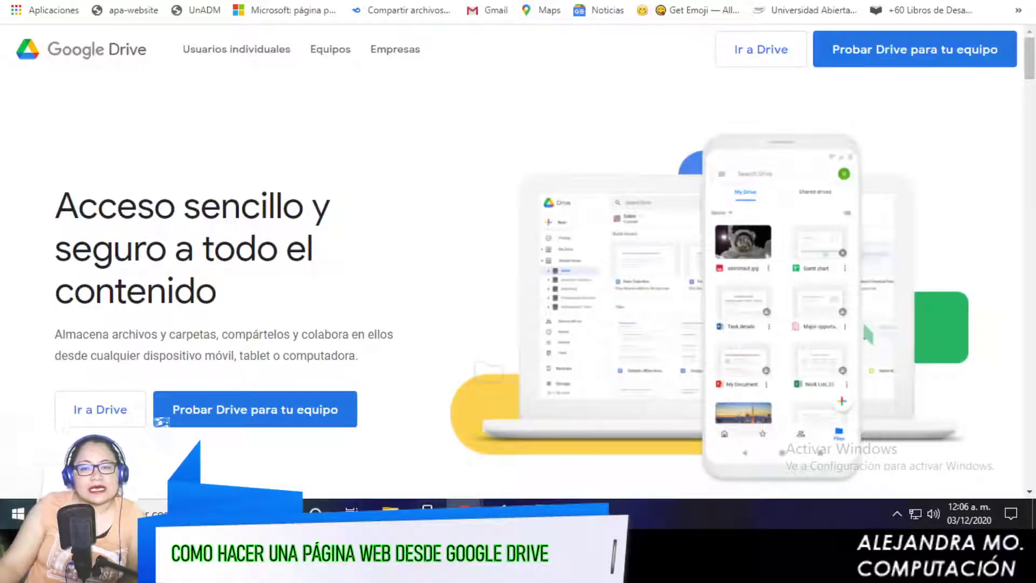
Step: Enter the account's Drive from the landing page's 'Ir a Drive' button
left_click(100, 410)
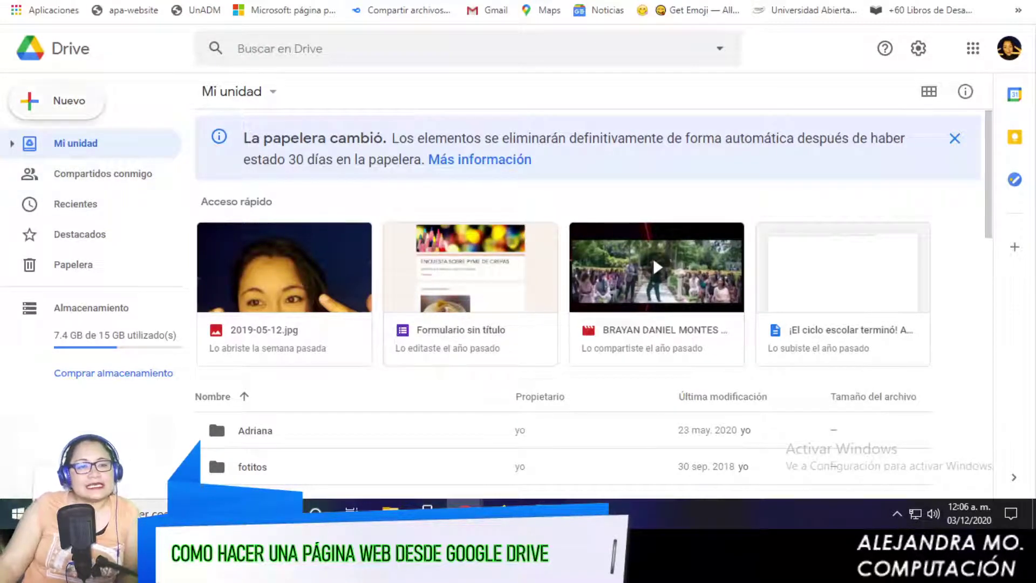
Step: Create a new Google Sites site from Nuevo > Más > Sitios de Google
left_click(56, 100)
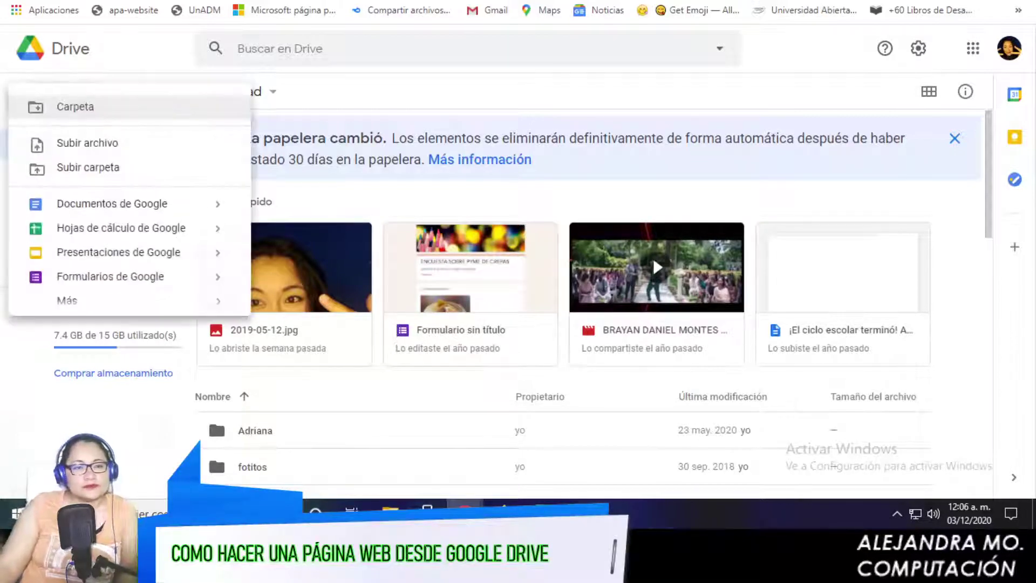
key("Down")
key("Down")
key("Down")
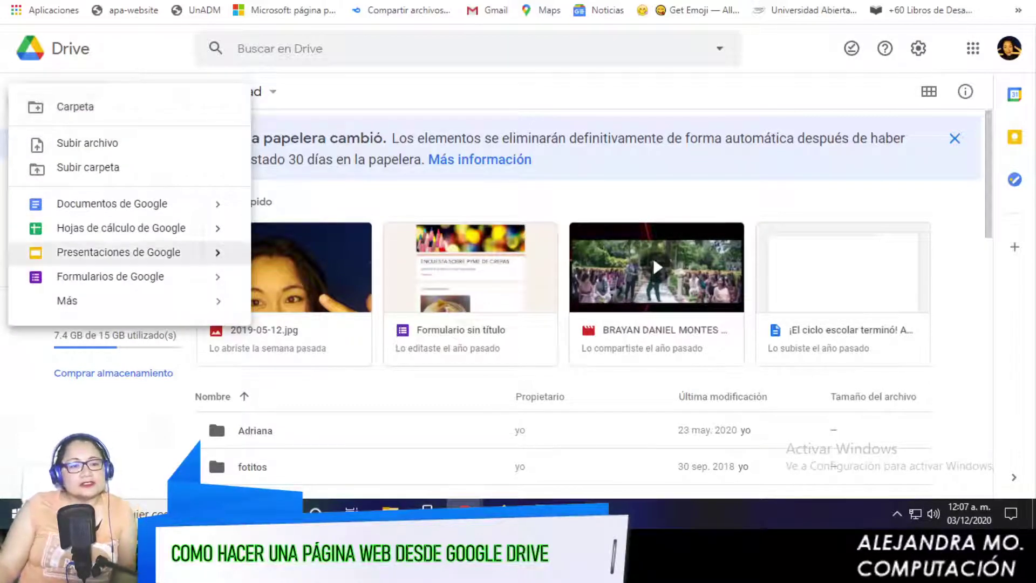
key("Down")
key("Down")
key("Right")
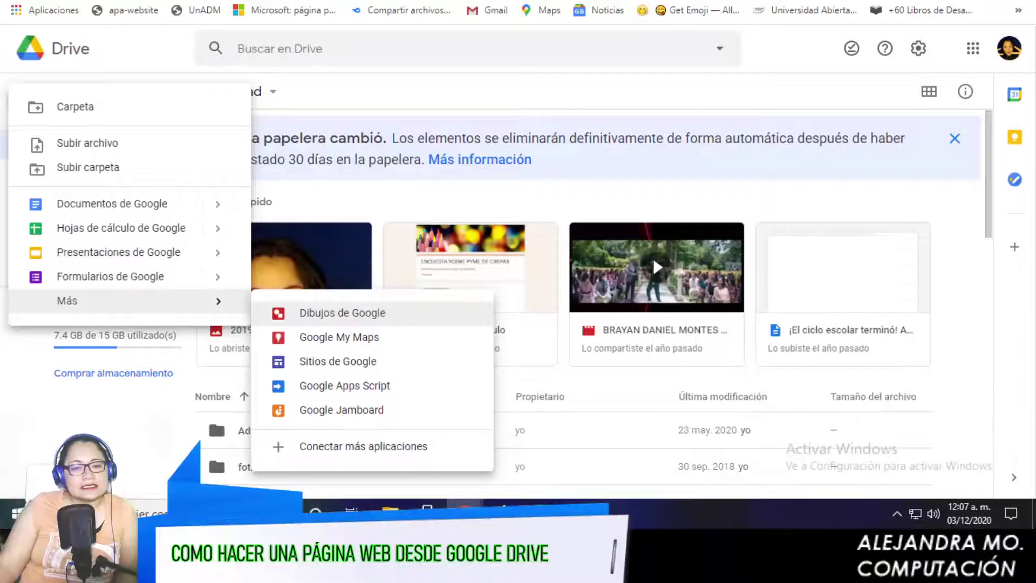
key("Down")
key("Down")
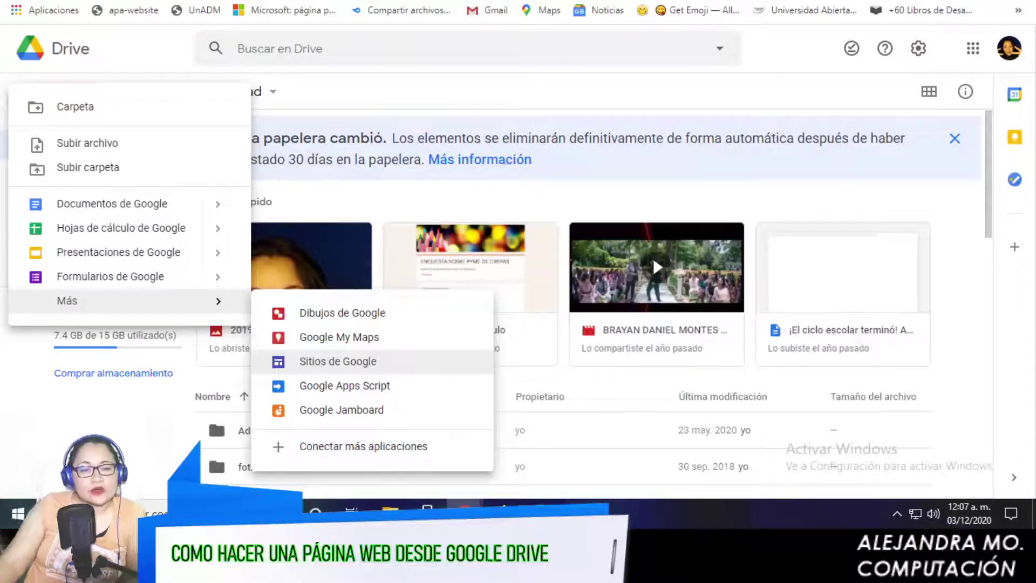
key("Return")
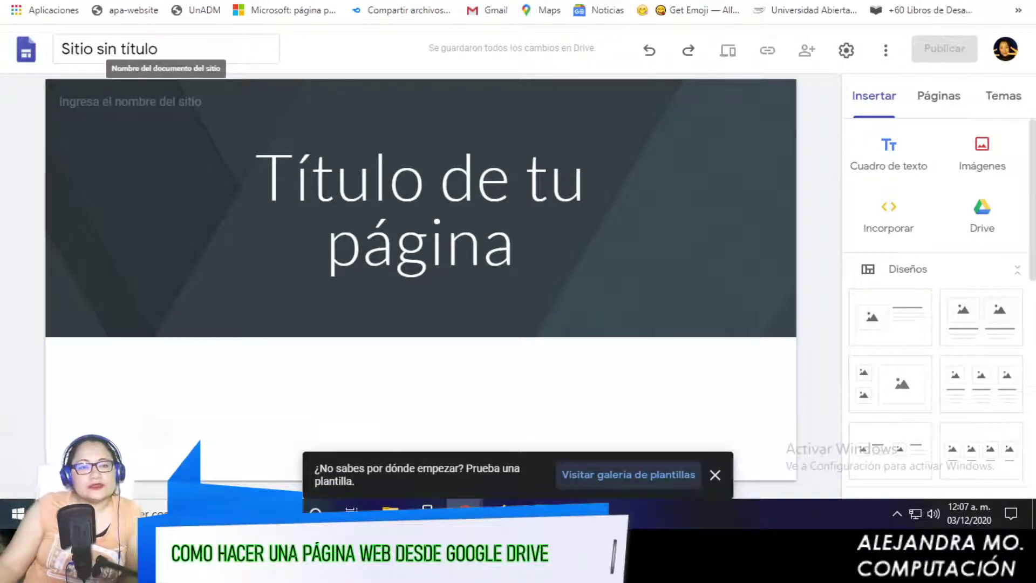
Step: Rename 'Sitio sin título' to the creator's name followed by 'NOTICIAS'
left_click(134, 48)
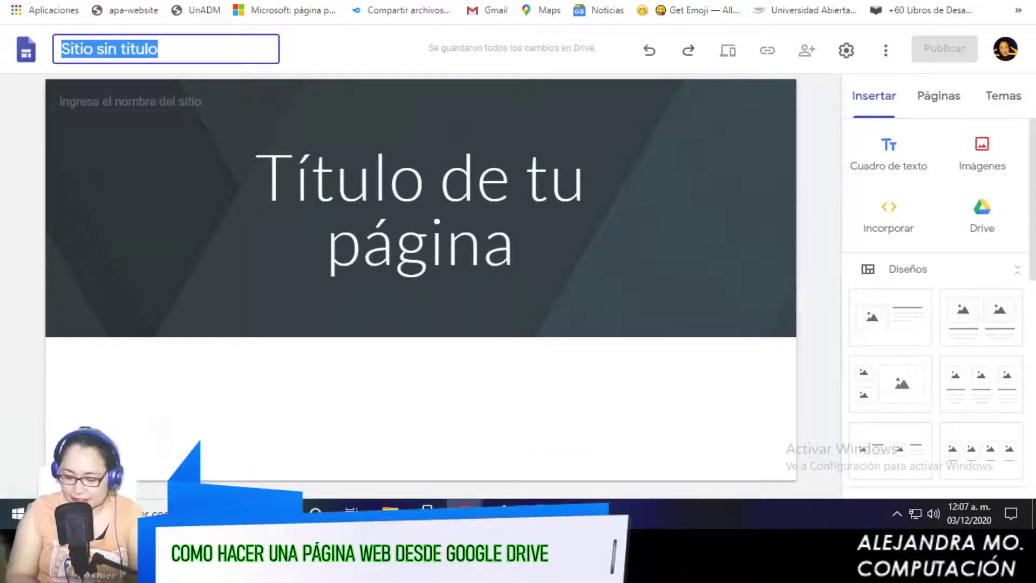
type("ALE")
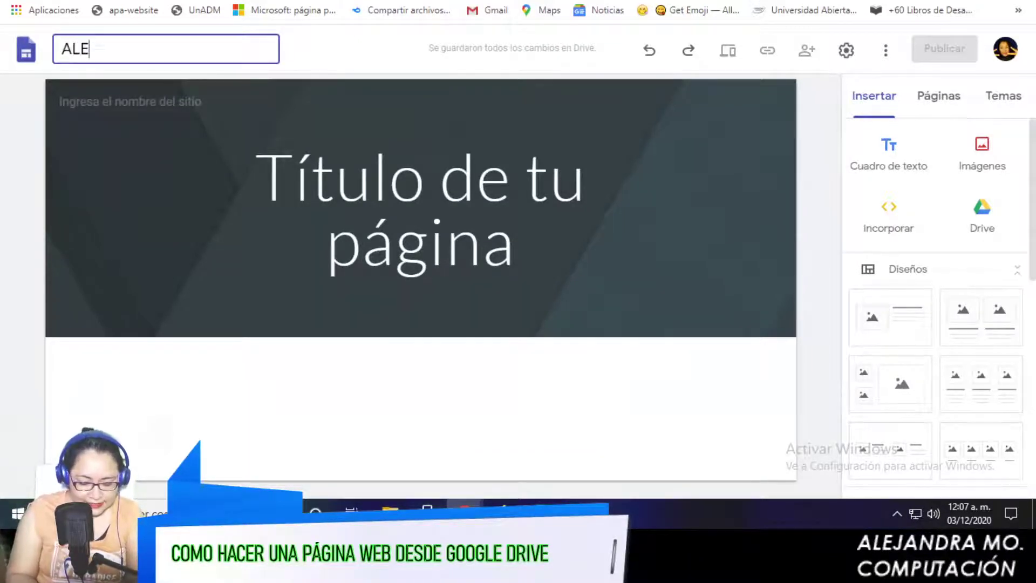
type("JANDRA MO. NOTICIAS")
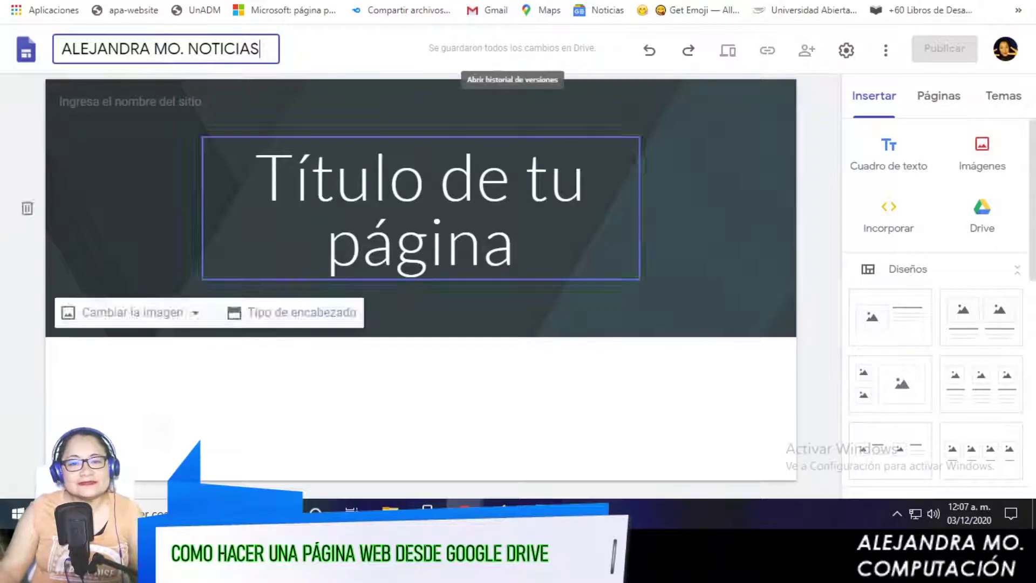
left_click(390, 178)
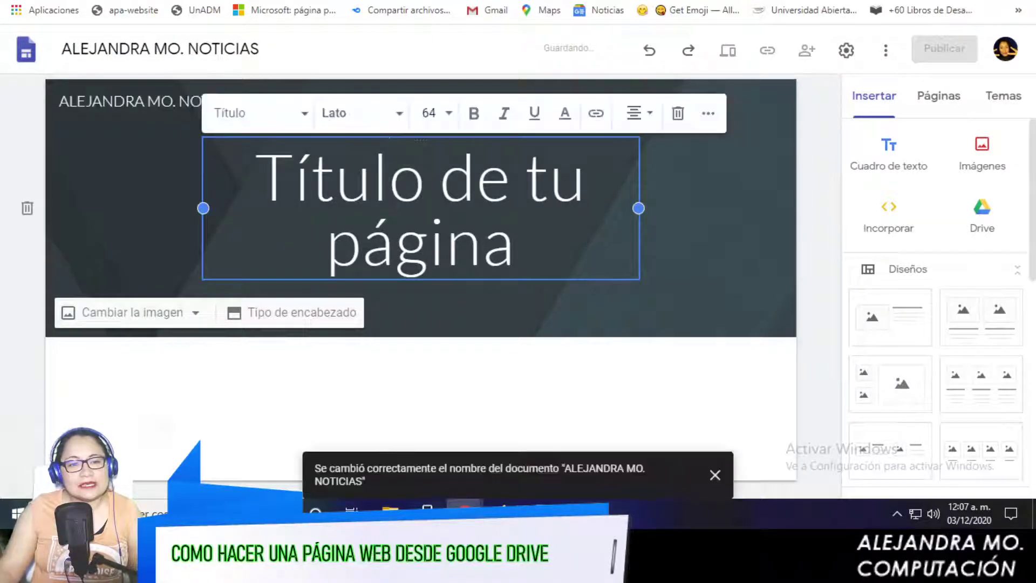
Step: Replace the placeholder header title with the creator's name, keeping the Título style
left_click_drag(257, 178, 516, 251)
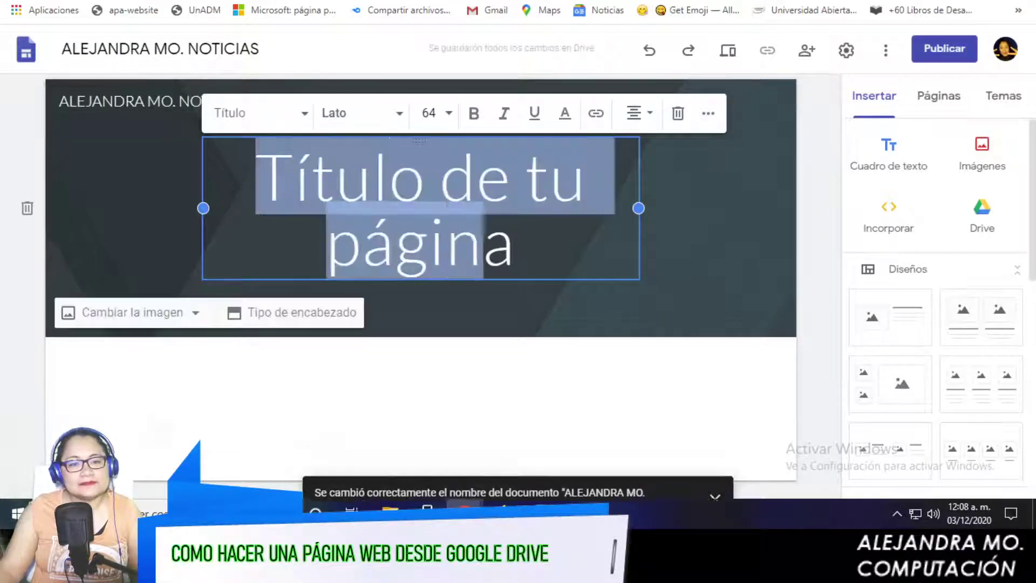
type("ALEJ")
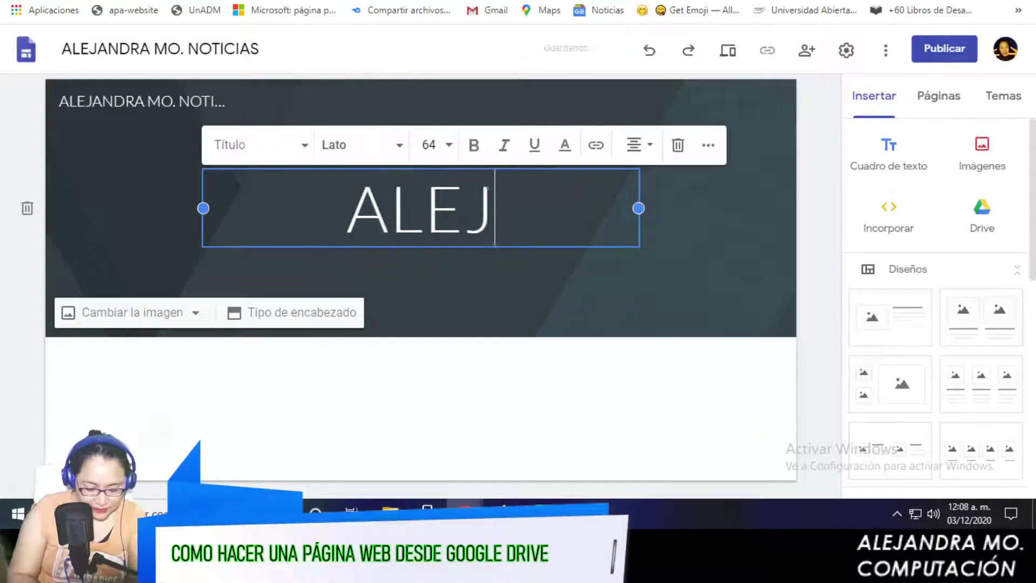
type("ANDRA ")
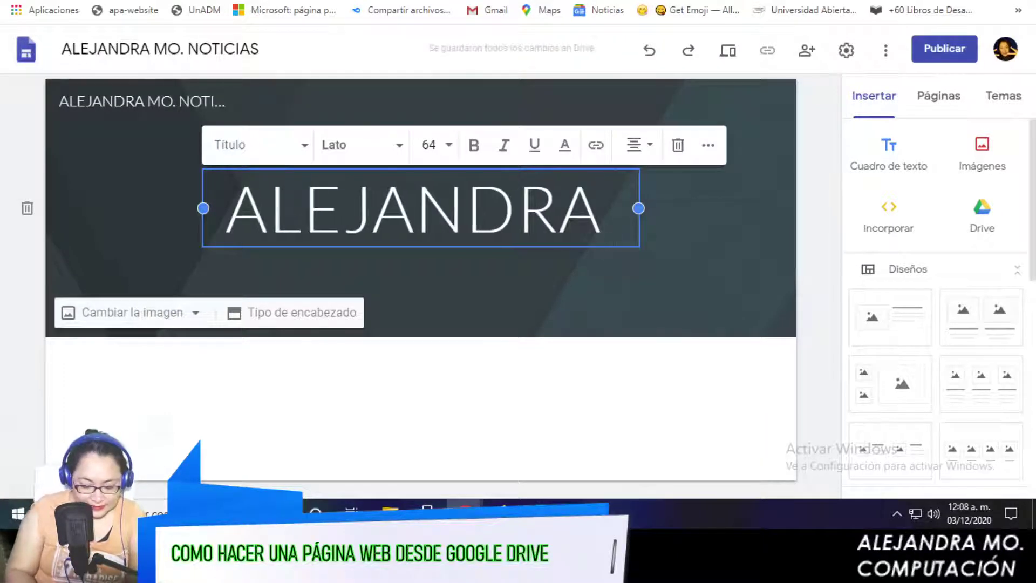
type("MO.")
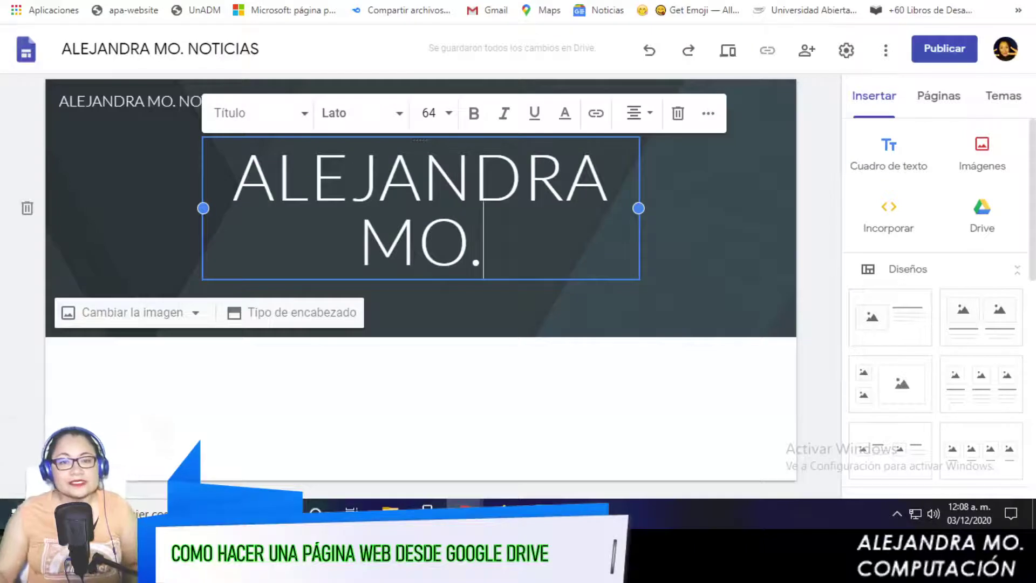
left_click_drag(483, 264, 238, 124)
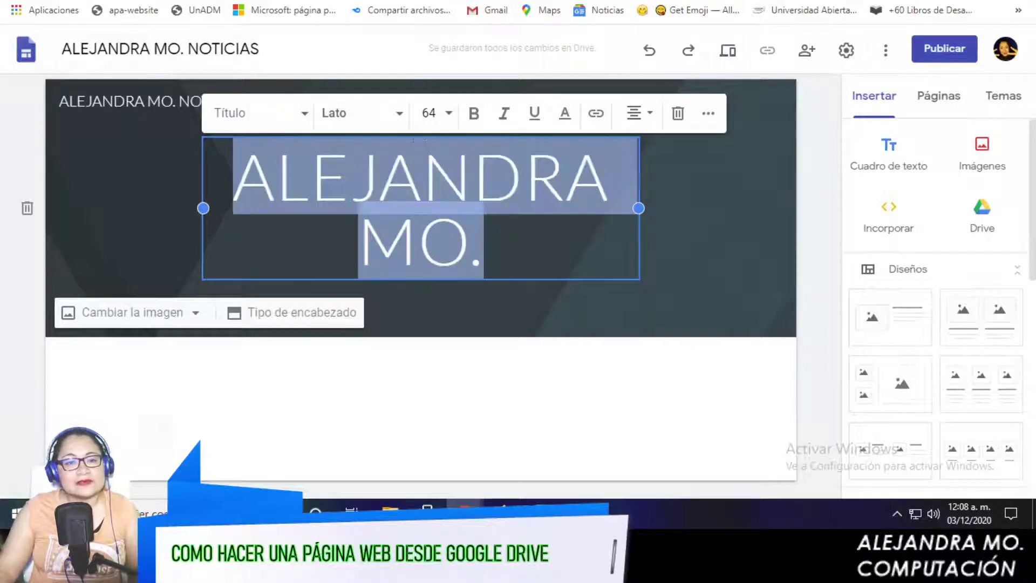
left_click(254, 112)
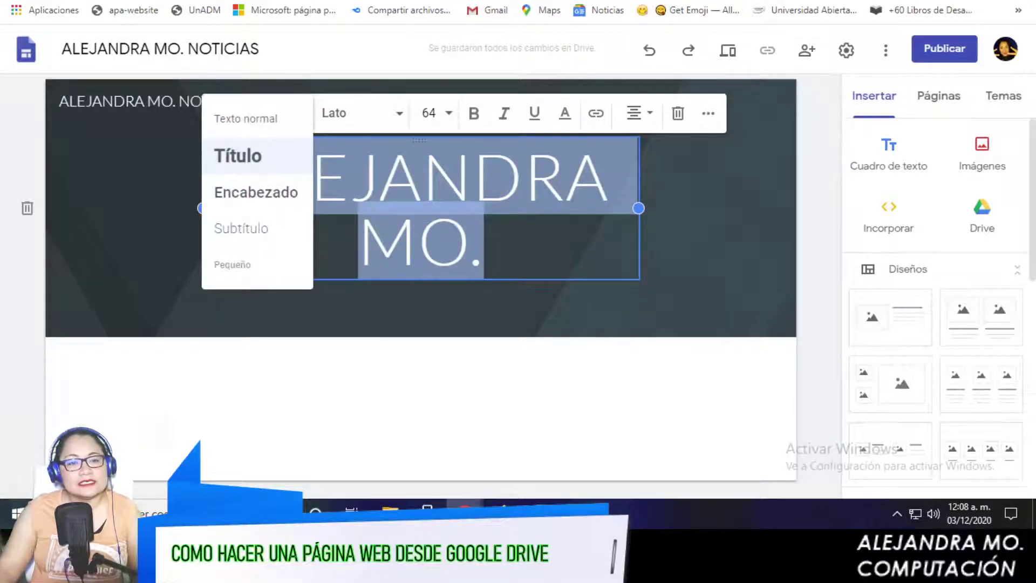
left_click(245, 118)
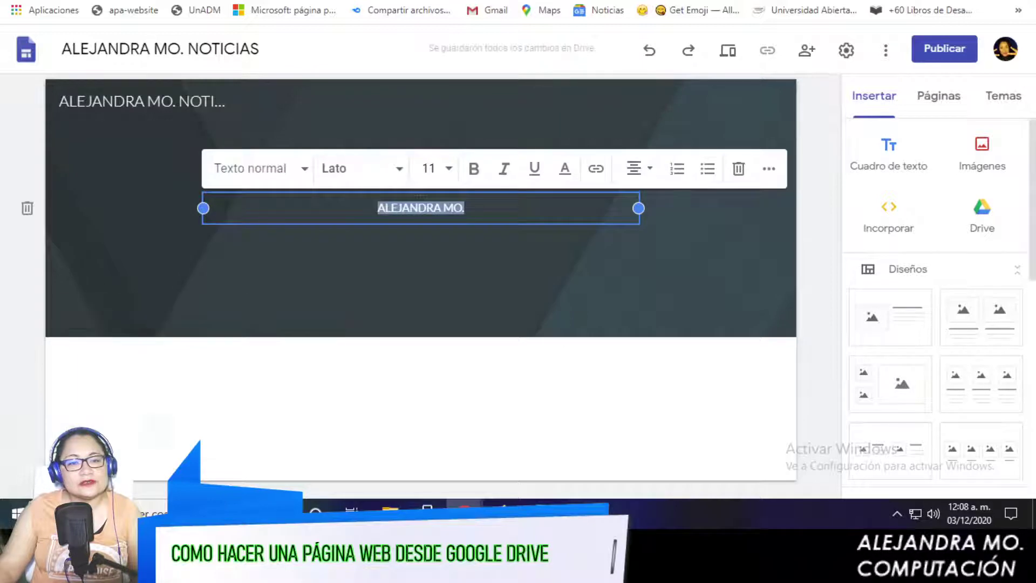
left_click(253, 169)
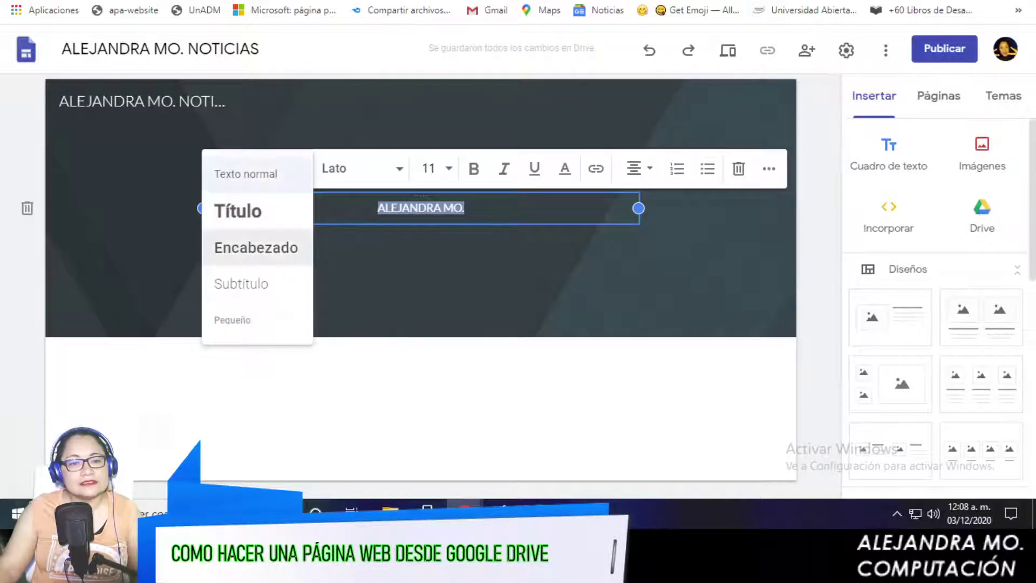
left_click(238, 210)
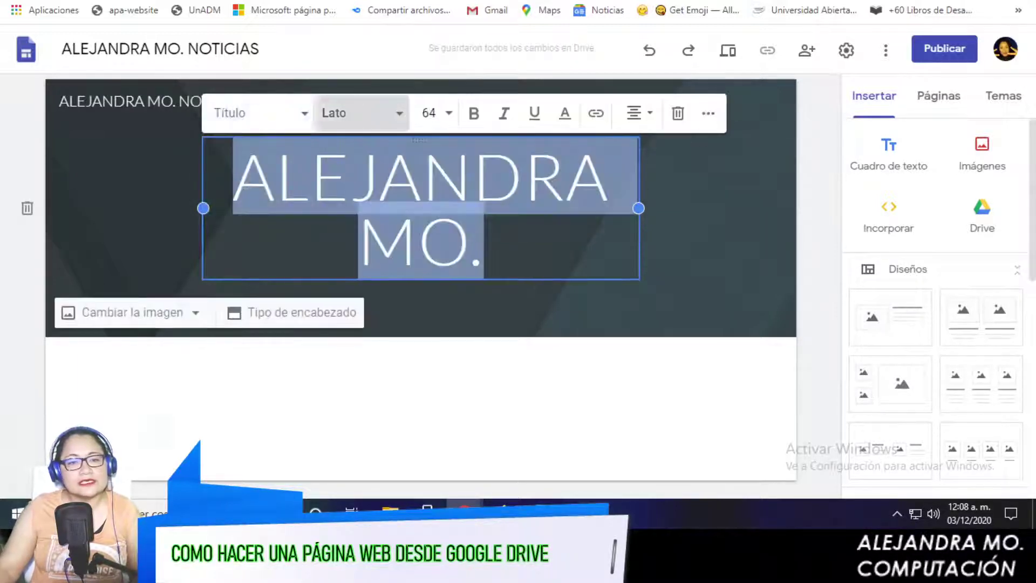
Step: Format the title in Caveat font, size 72, bold
left_click(360, 113)
mouse_move(356, 133)
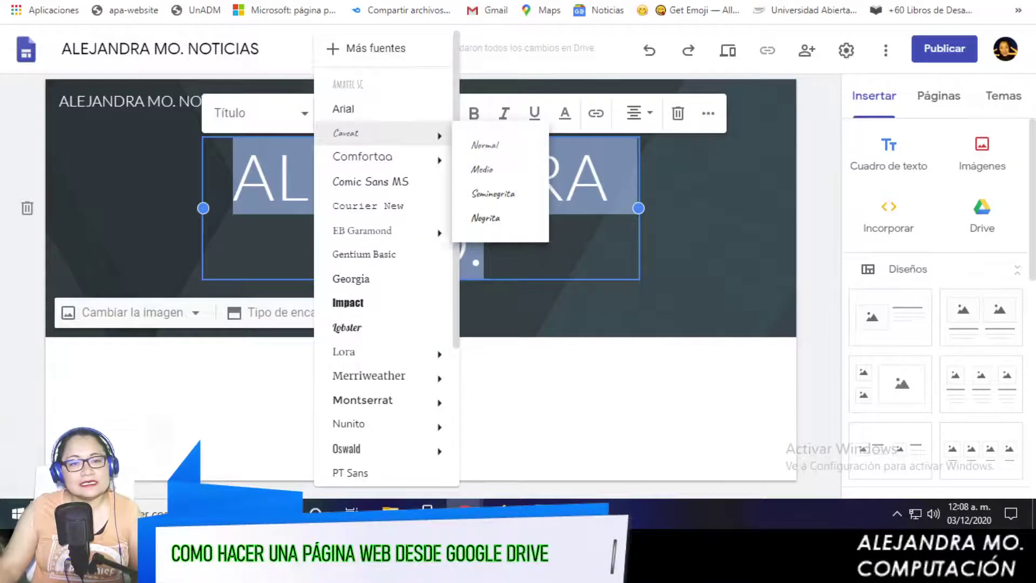
left_click(397, 130)
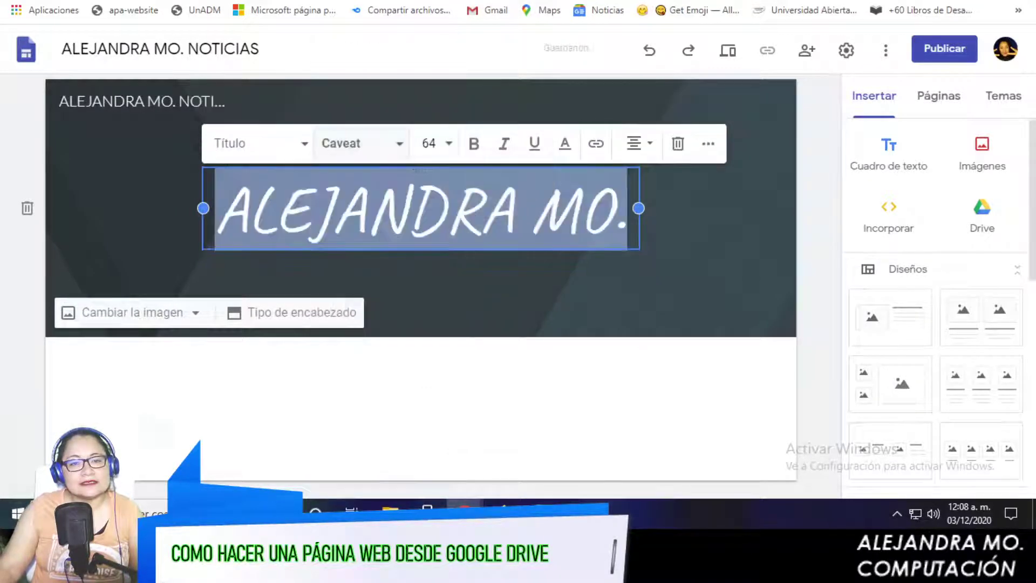
left_click(429, 143)
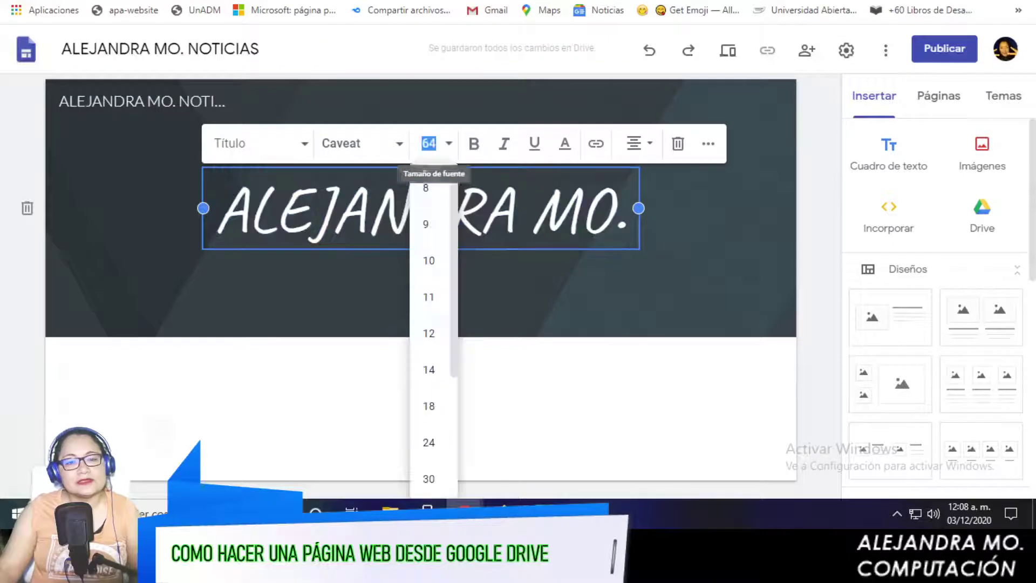
scroll(429, 400, "down", 3)
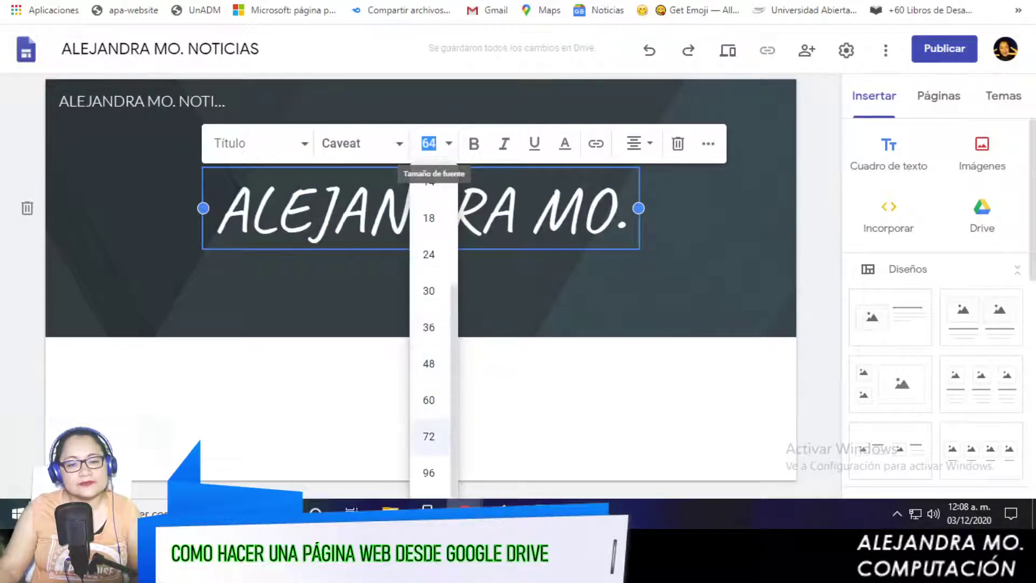
left_click(428, 437)
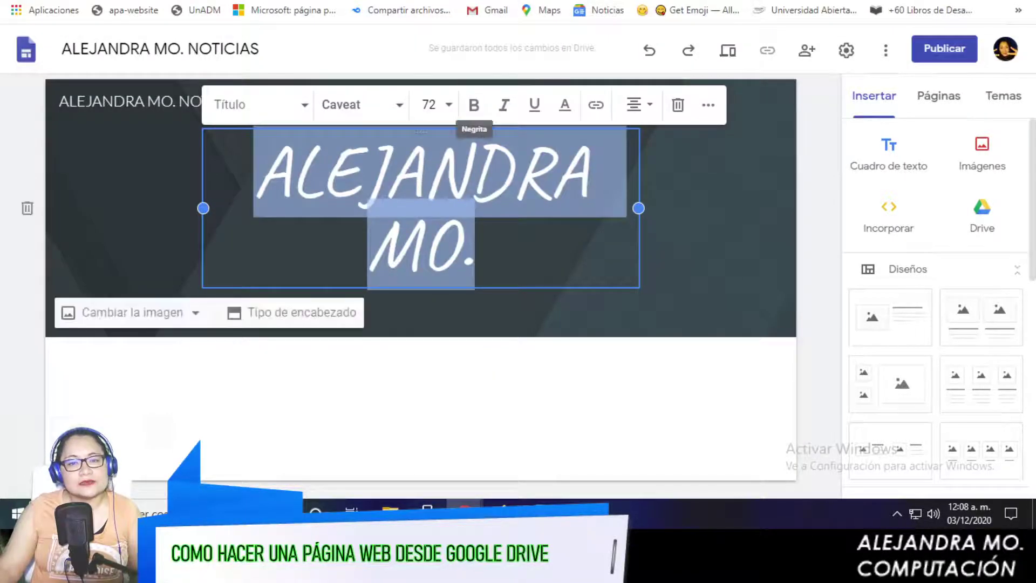
left_click(474, 105)
left_click(504, 105)
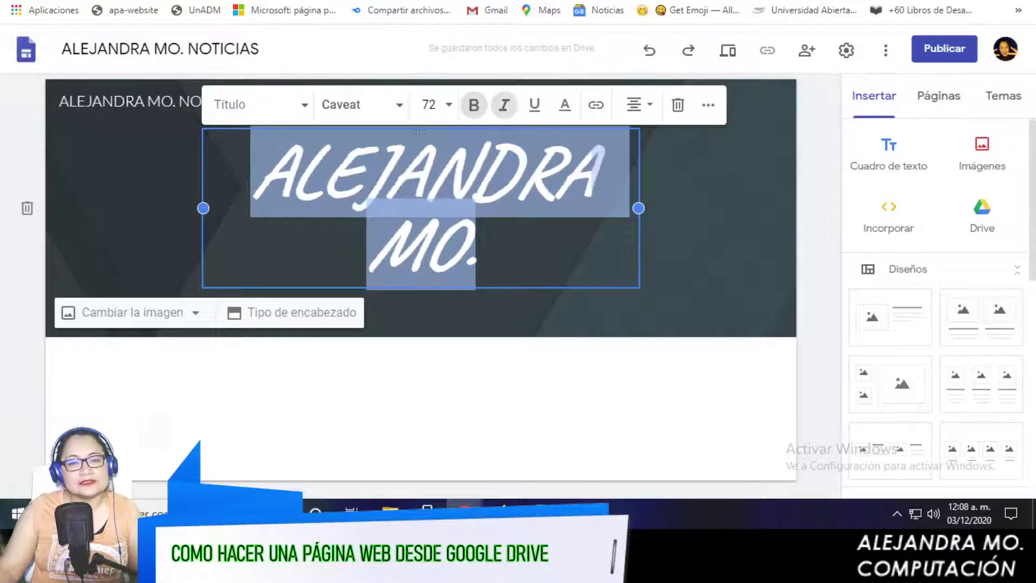
left_click(504, 104)
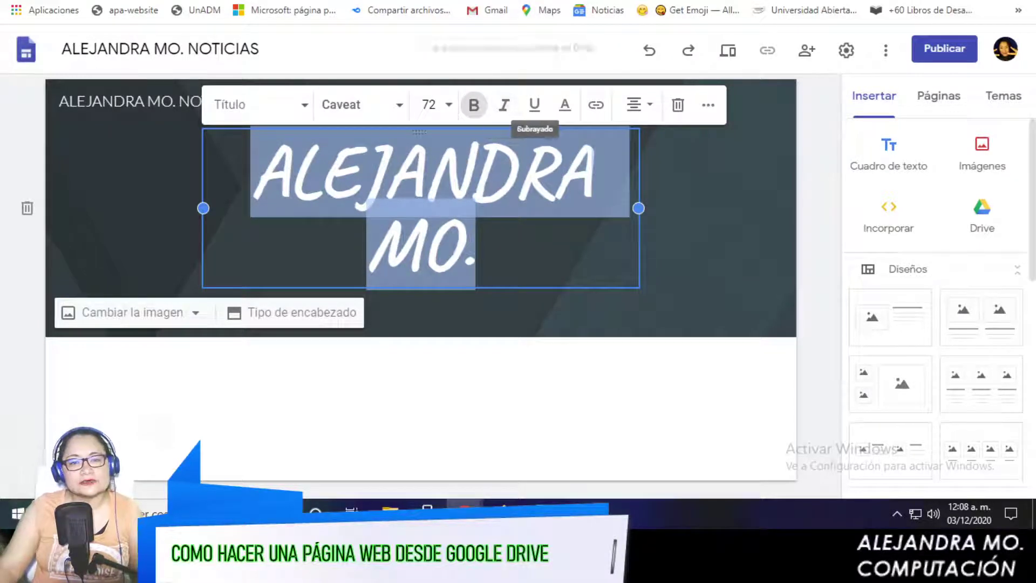
left_click(535, 105)
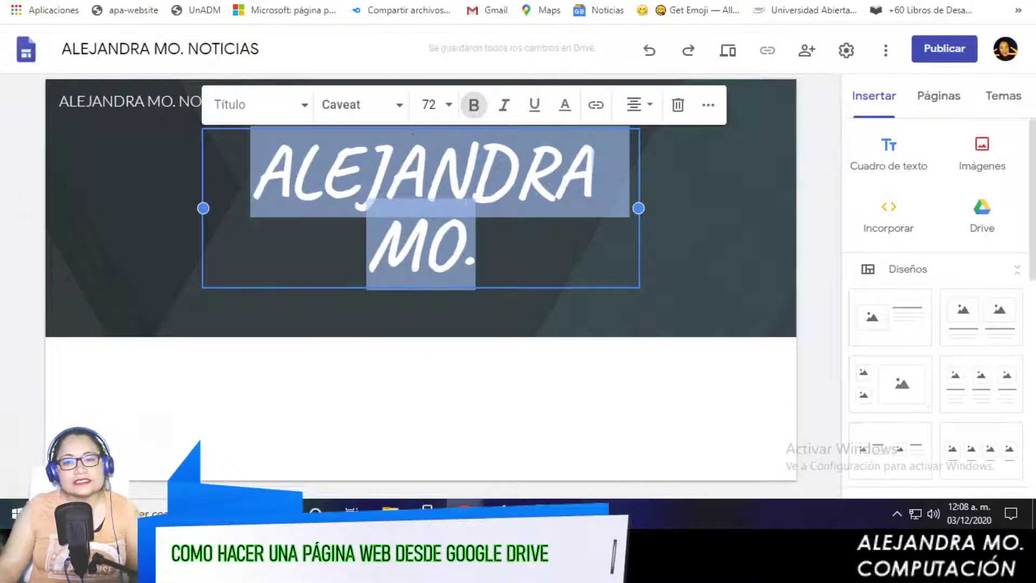
key("Escape")
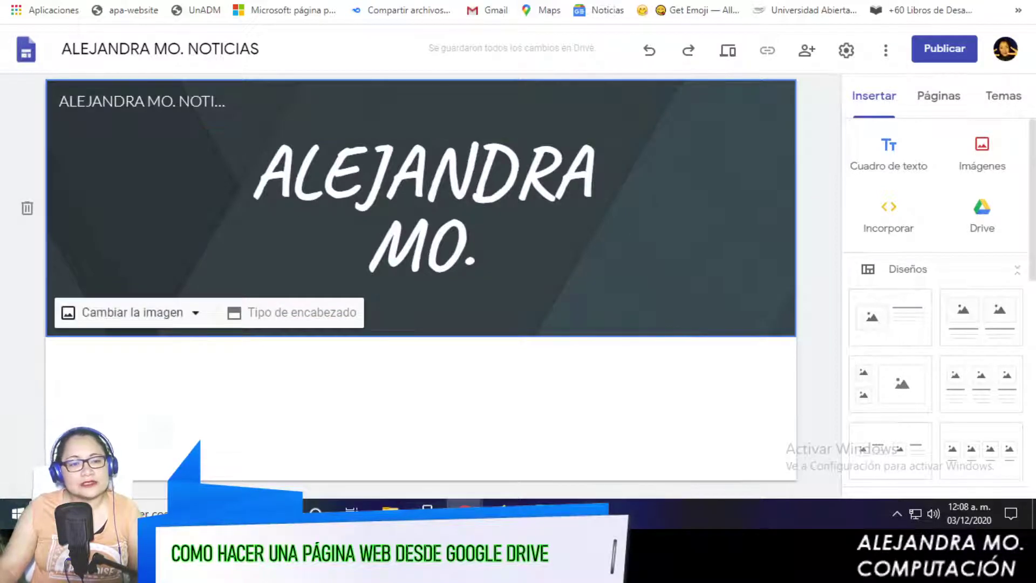
Step: Upload the dark purple plaid image from Descargas as the header background
left_click(133, 312)
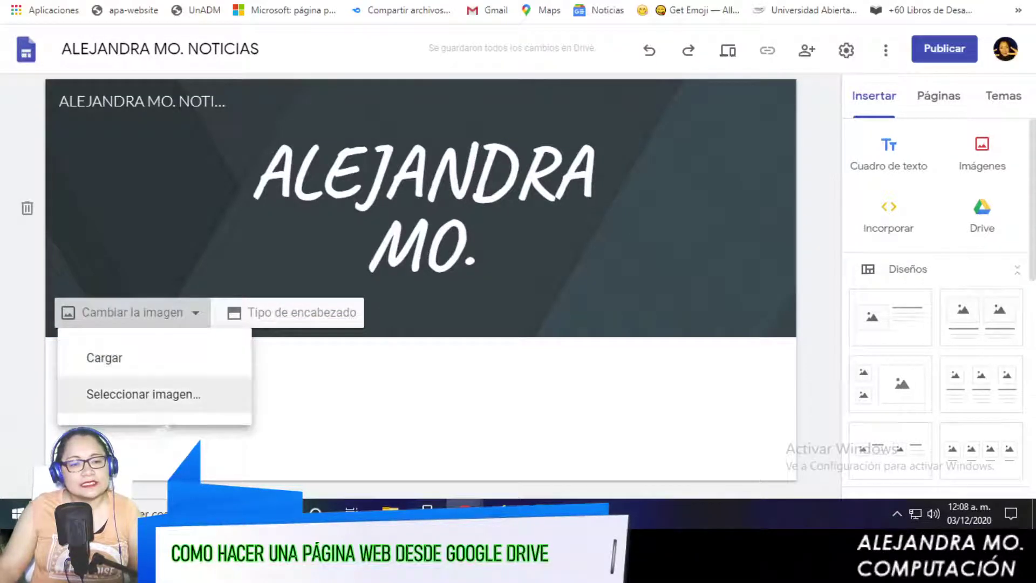
left_click(104, 358)
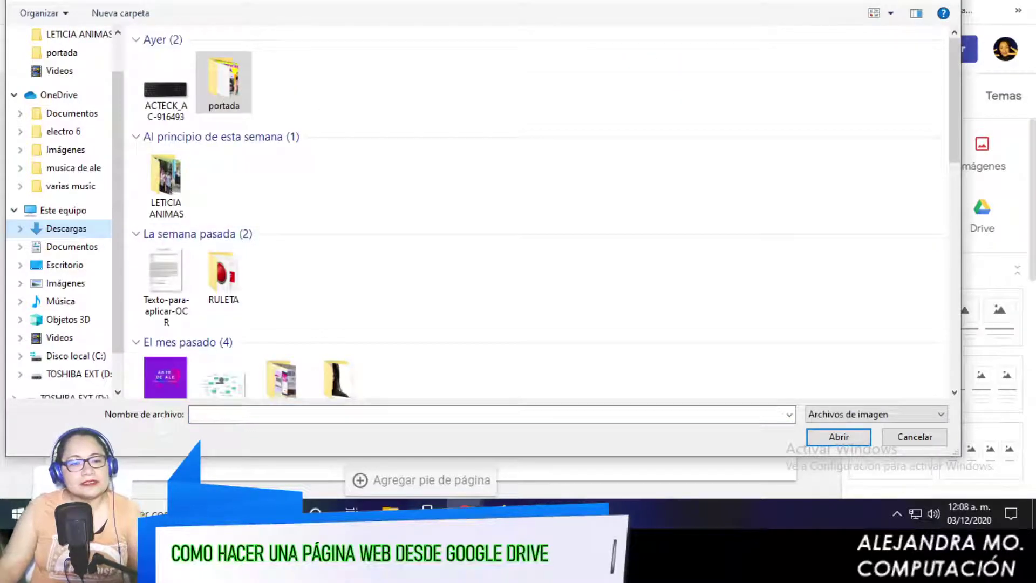
scroll(537, 211, "down", 5)
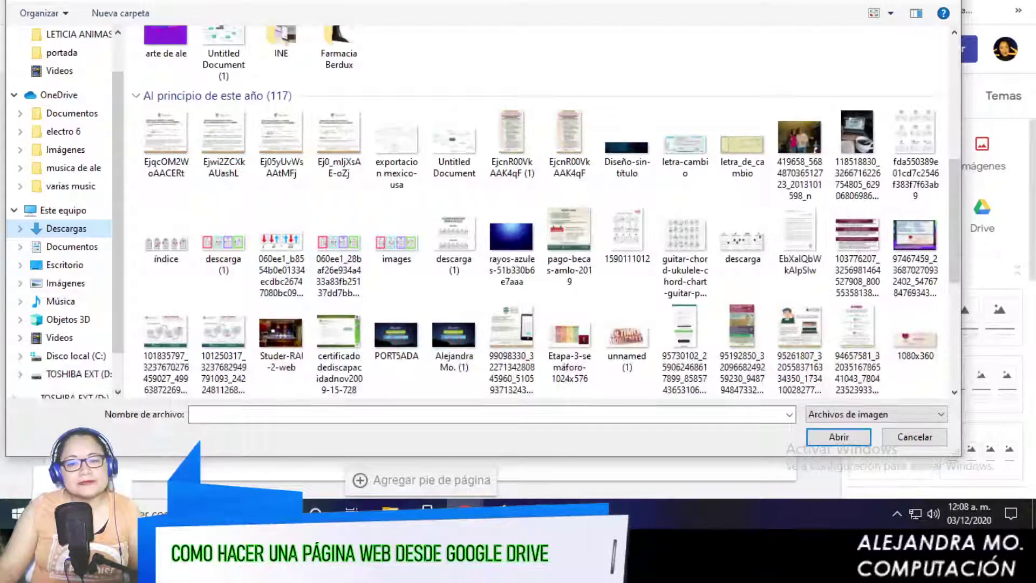
scroll(685, 178, "down", 3)
scroll(685, 178, "down", 10)
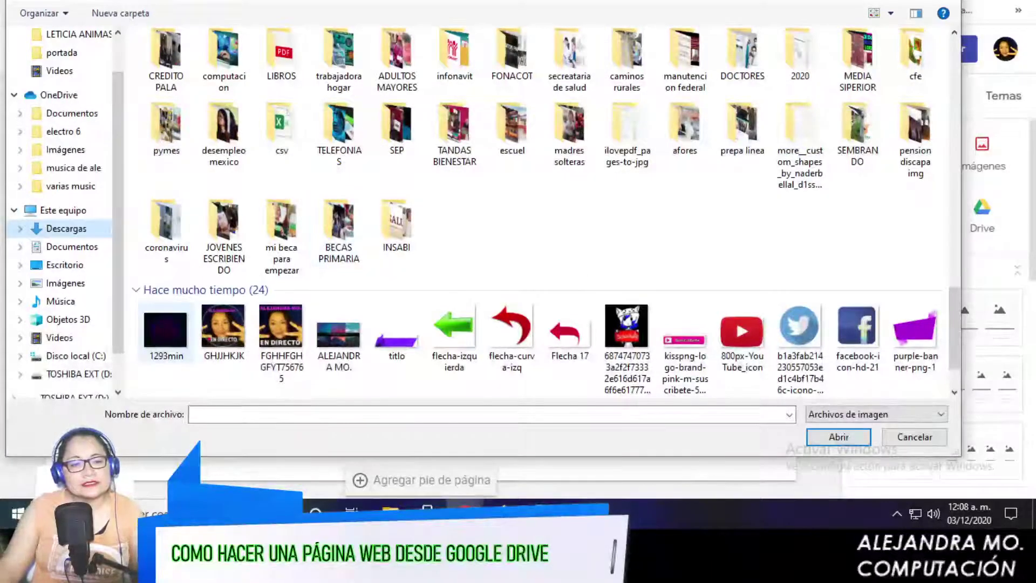
double_click(165, 330)
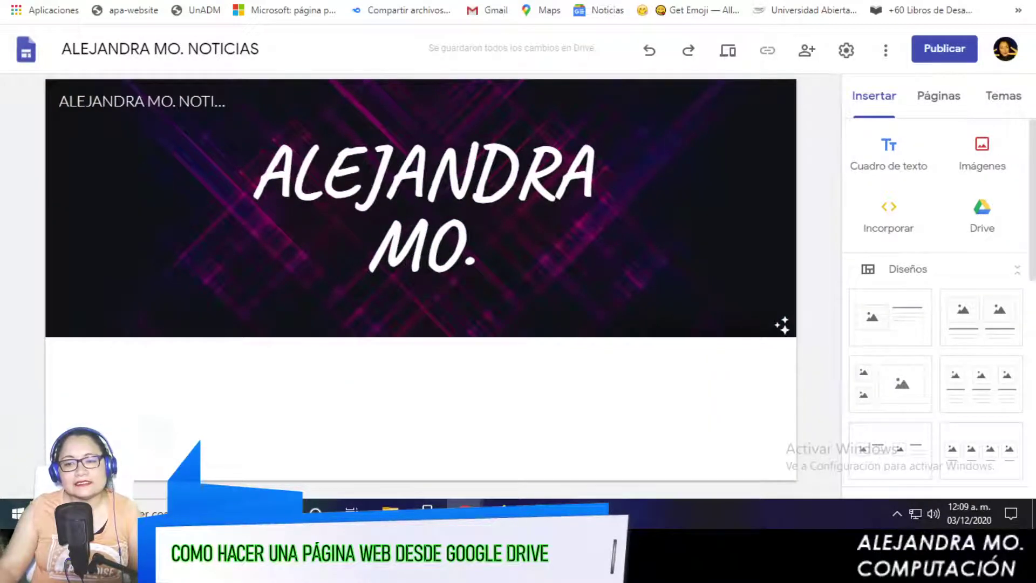
Step: Add a three-column image-and-text layout section below the header
scroll(934, 308, "down", 10)
scroll(934, 308, "down", 2)
scroll(933, 308, "down", 1)
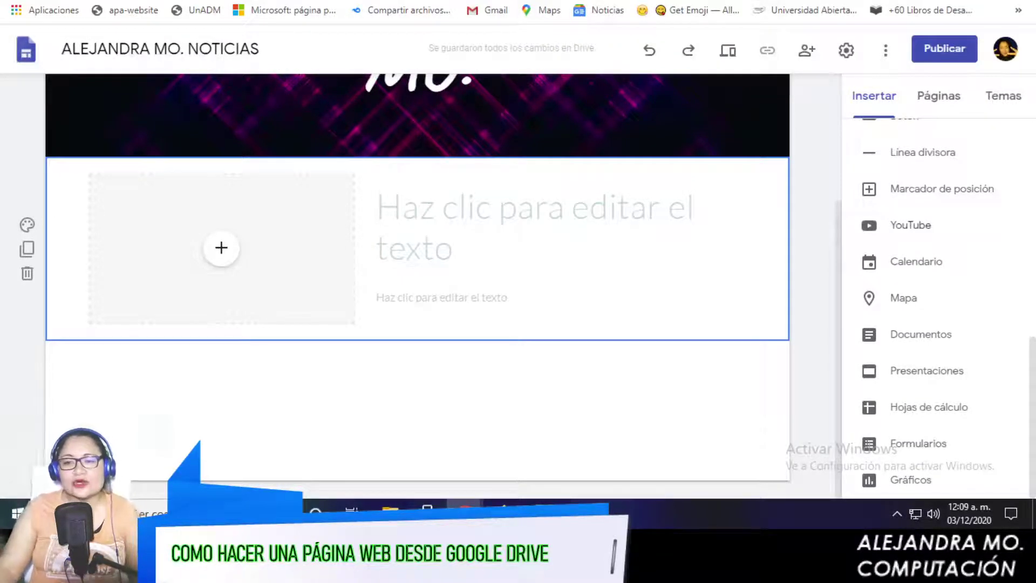
scroll(939, 313, "up", 2)
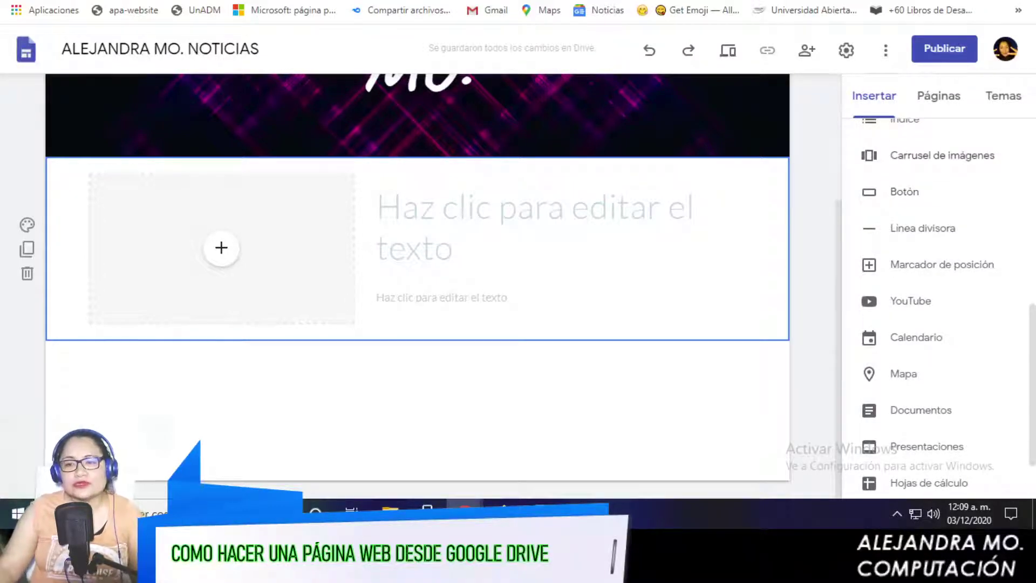
scroll(940, 313, "up", 2)
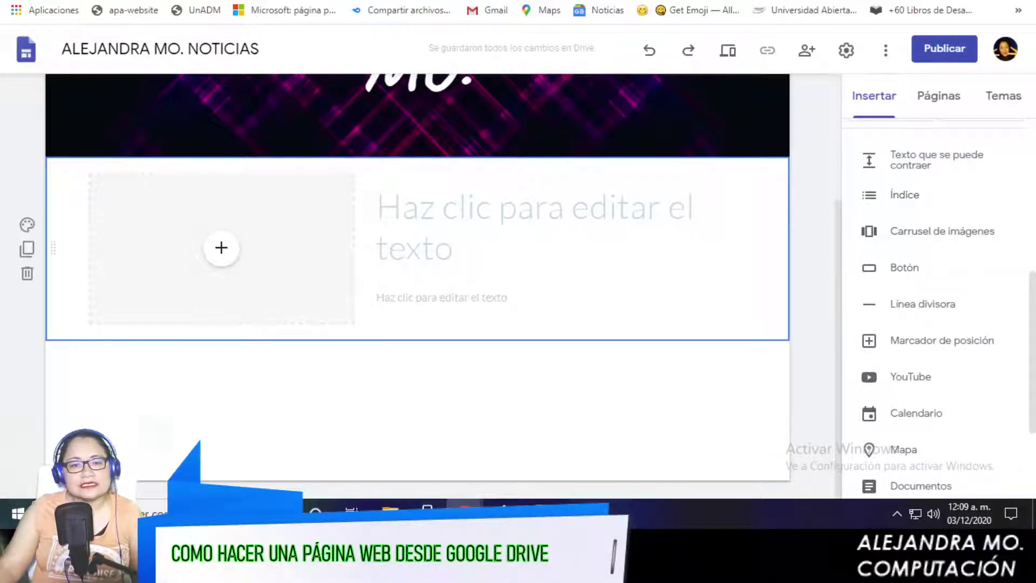
scroll(539, 324, "up", 2)
scroll(540, 324, "up", 1)
scroll(416, 259, "up", 2)
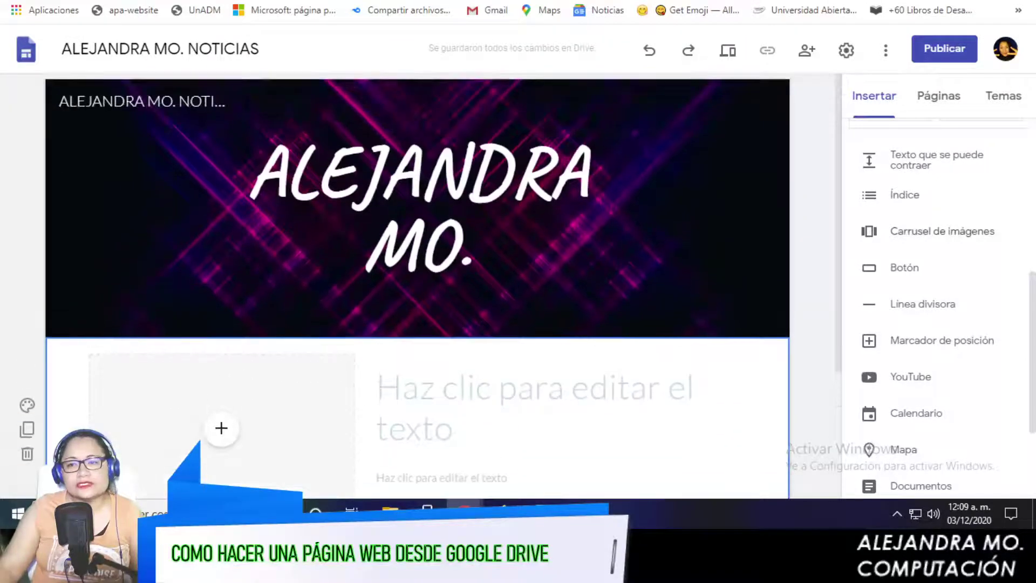
scroll(939, 313, "up", 3)
scroll(939, 313, "up", 2)
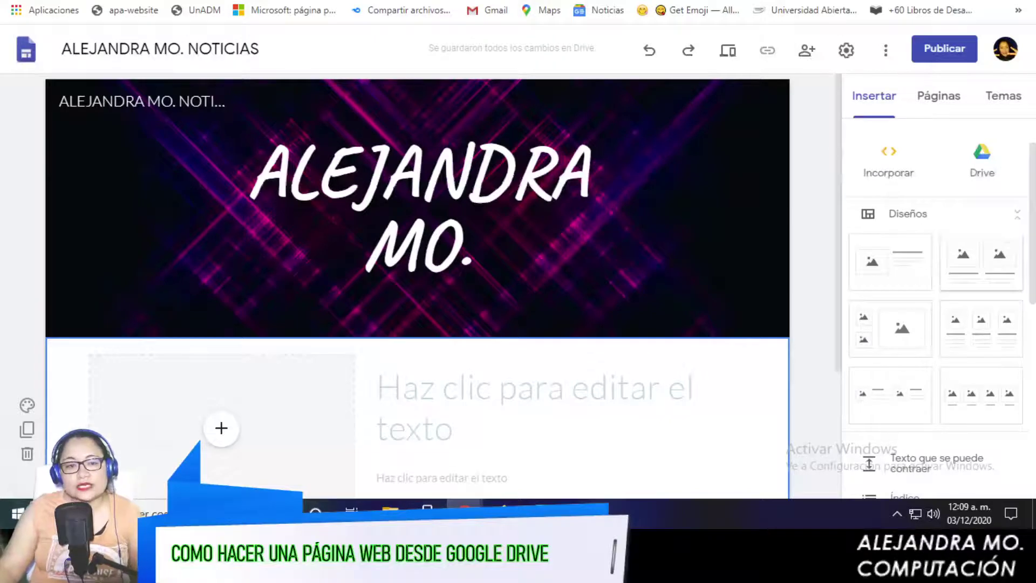
left_click(981, 330)
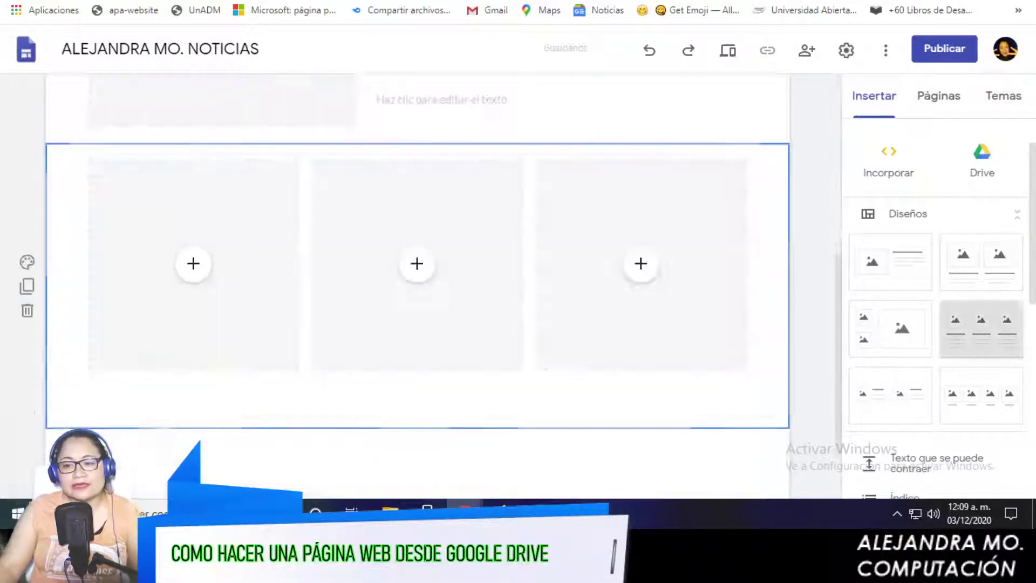
Step: Start inserting an image carousel from the Insertar panel
scroll(416, 286, "up", 1)
scroll(415, 286, "up", 3)
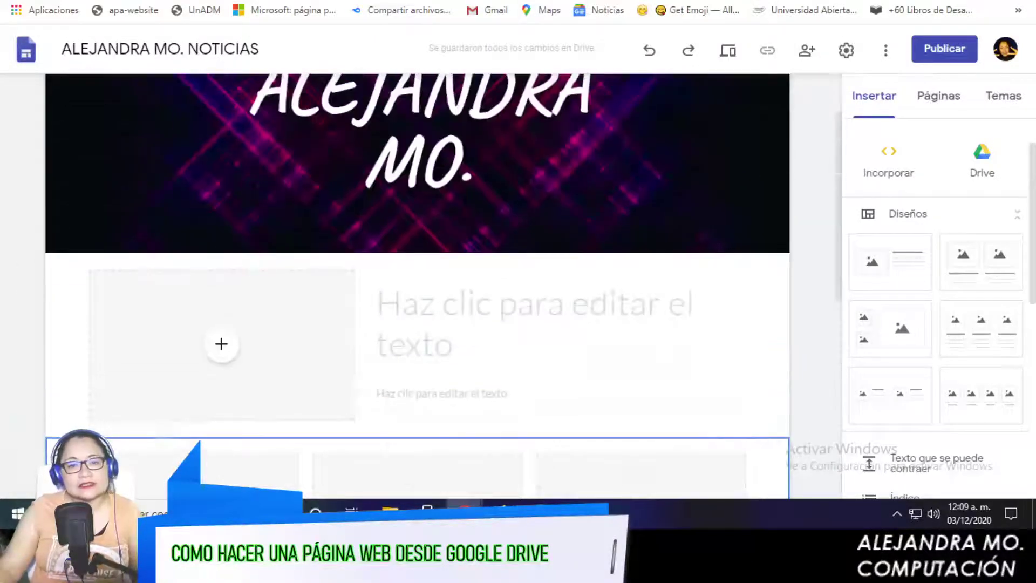
scroll(415, 286, "up", 1)
scroll(415, 286, "down", 4)
scroll(415, 286, "down", 1)
scroll(415, 286, "down", 3)
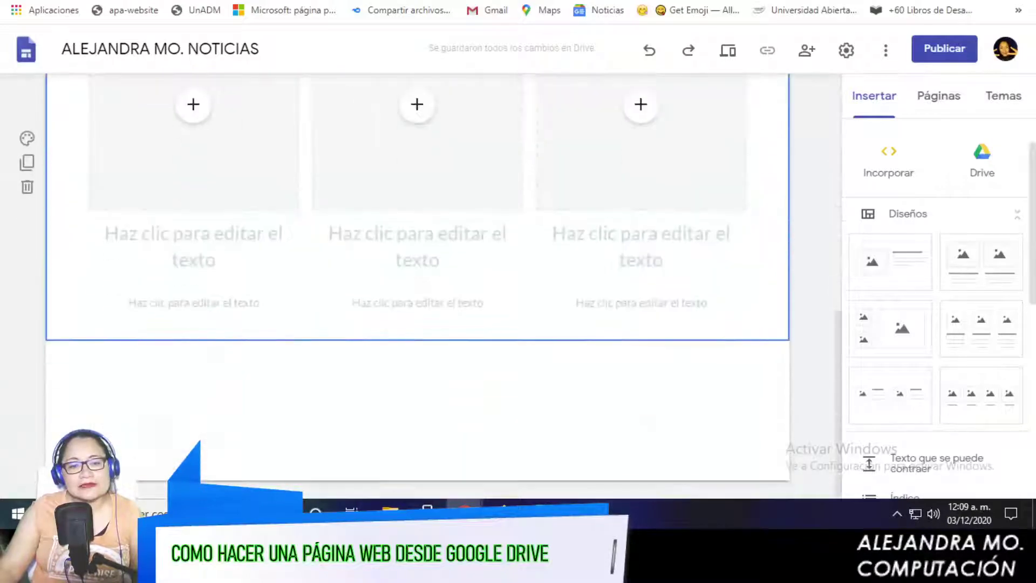
scroll(641, 216, "up", 4)
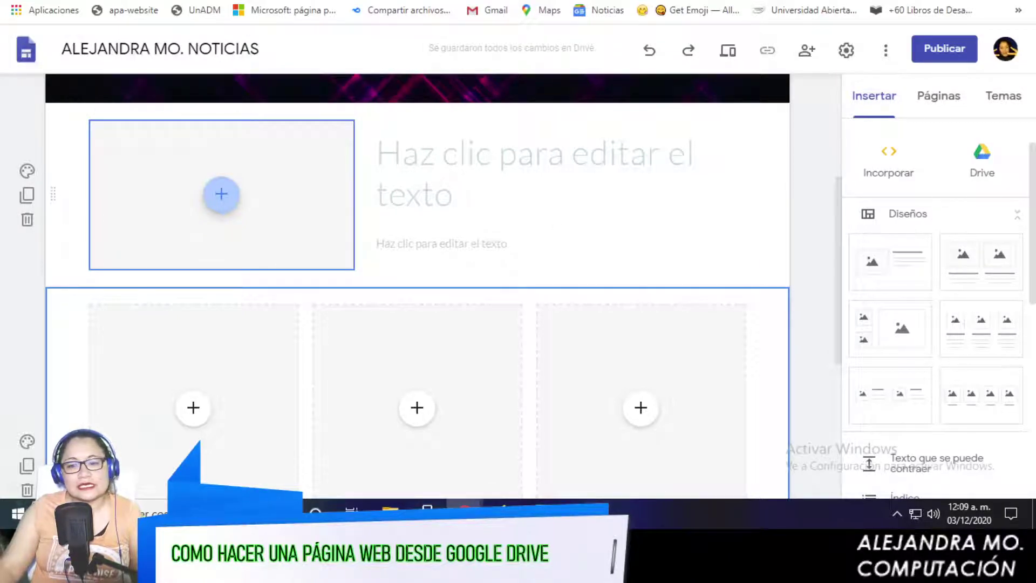
scroll(221, 194, "down", 5)
scroll(939, 324, "down", 5)
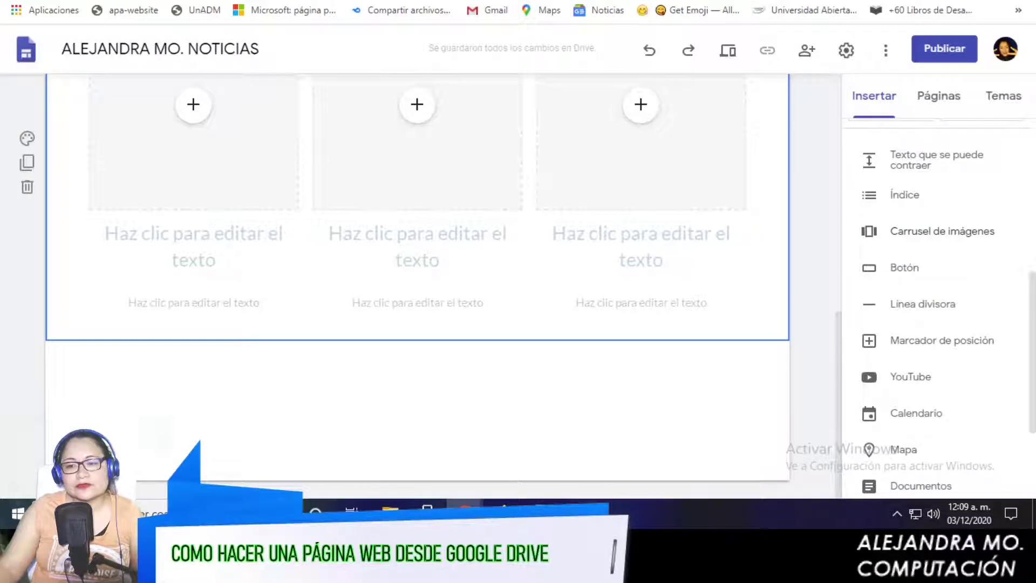
left_click(942, 231)
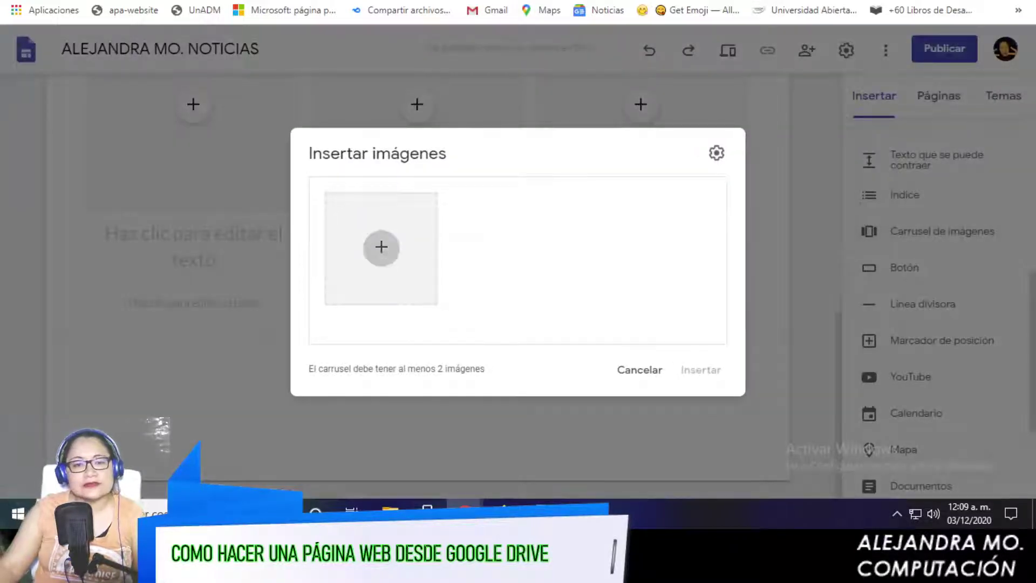
Step: Choose to upload carousel images from the computer and browse into the portada folder
left_click(382, 246)
left_click(412, 274)
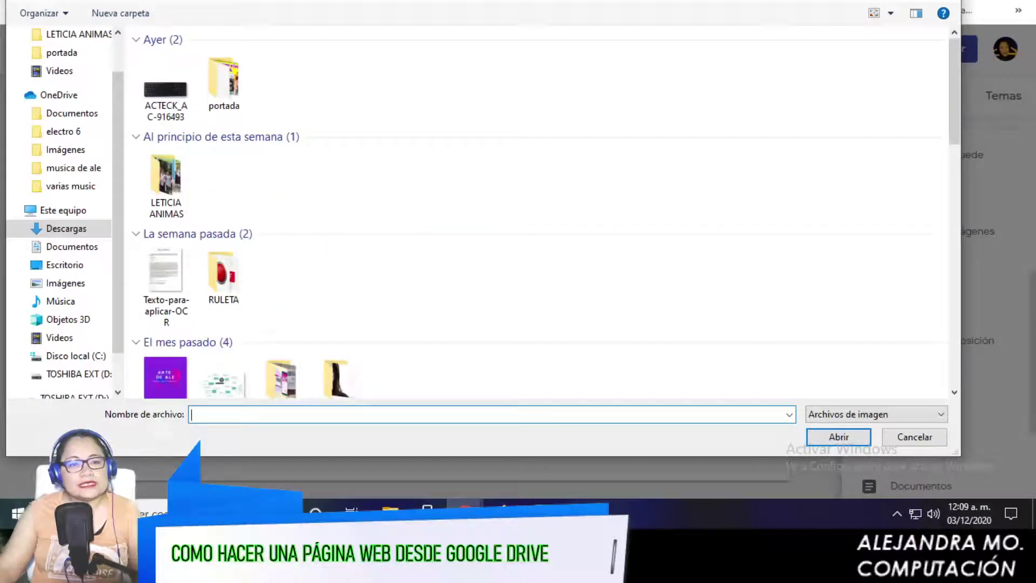
left_click(61, 52)
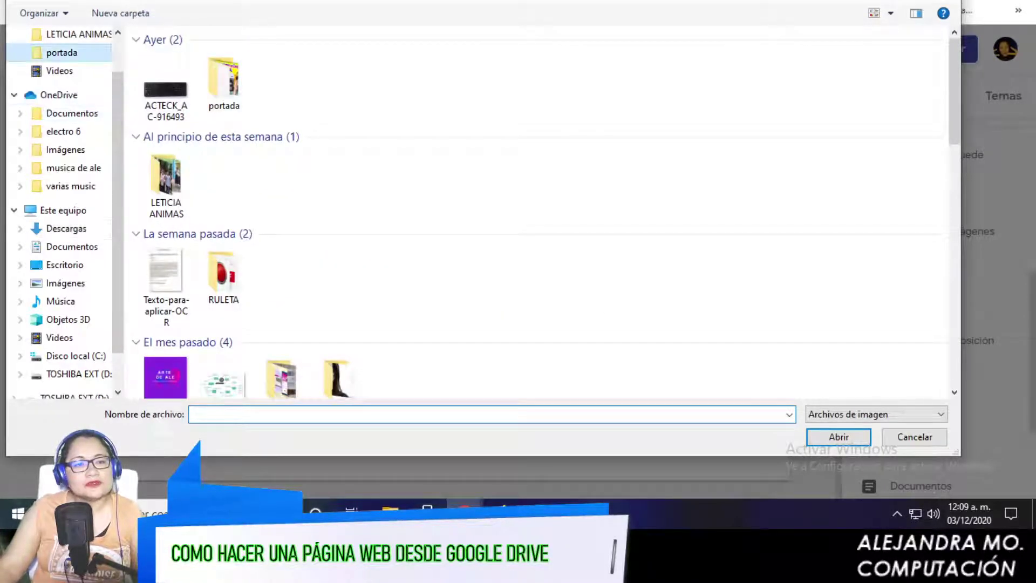
double_click(478, 92)
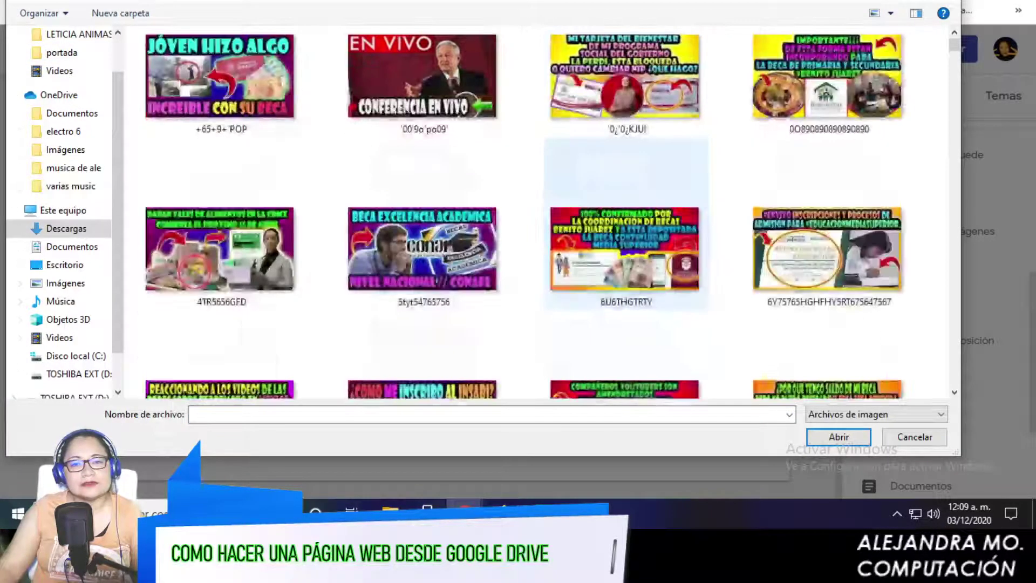
scroll(424, 216, "down", 5)
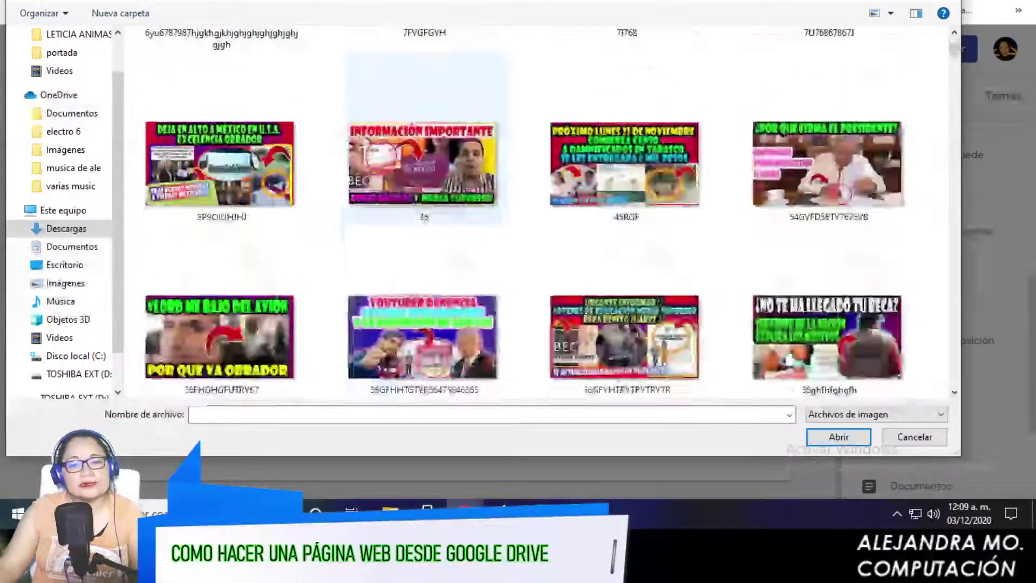
scroll(424, 216, "down", 5)
Step: Upload eight news thumbnails to the carousel and drag it to the section's centre
left_click(424, 162)
left_click(219, 162, "ctrl")
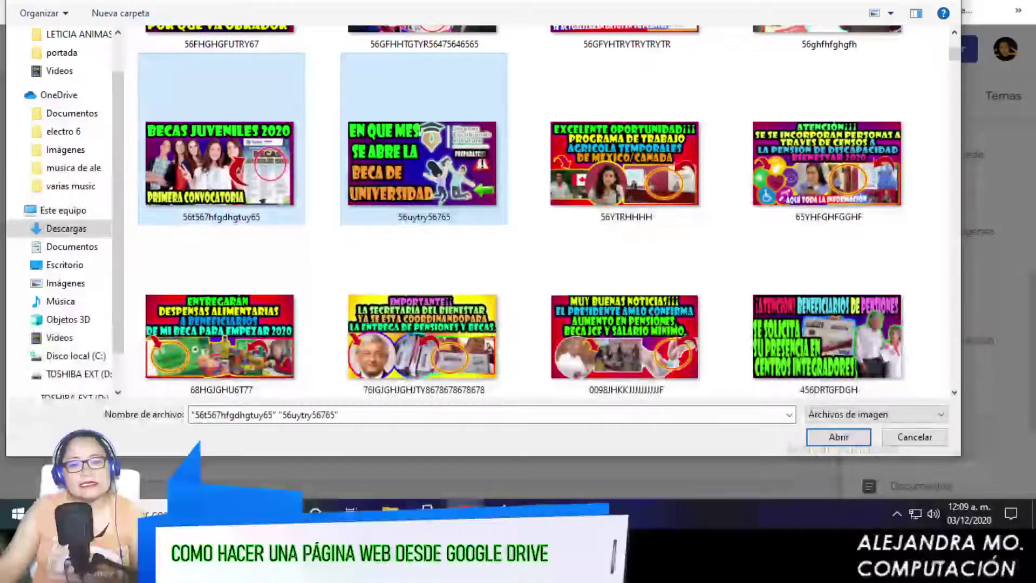
left_click(624, 162, "ctrl")
left_click(827, 162, "ctrl")
left_click(827, 334, "ctrl")
left_click(624, 335, "ctrl")
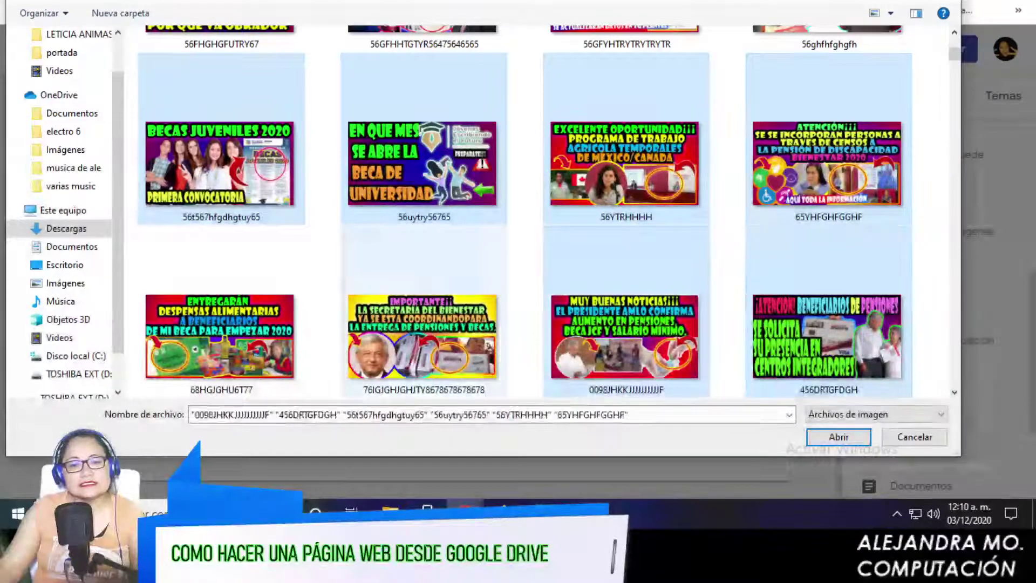
left_click(422, 334, "ctrl")
left_click(219, 335, "ctrl")
key("Return")
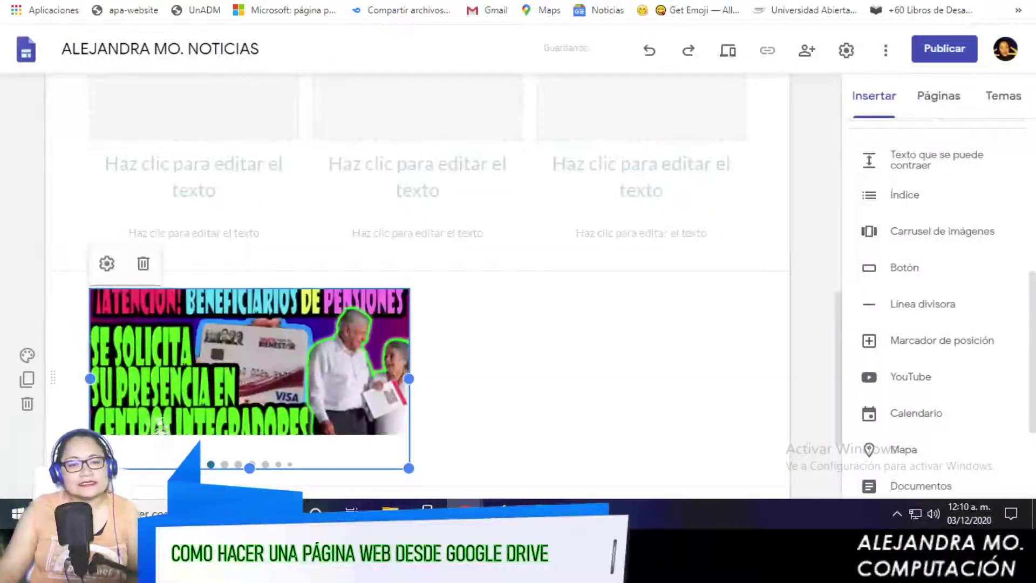
scroll(421, 324, "down", 3)
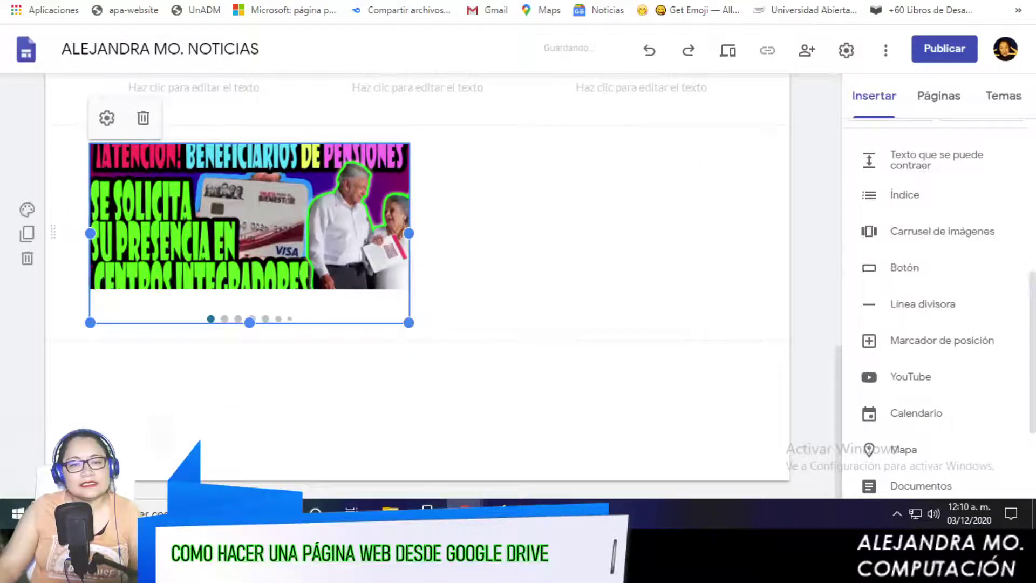
left_click_drag(248, 216, 539, 261)
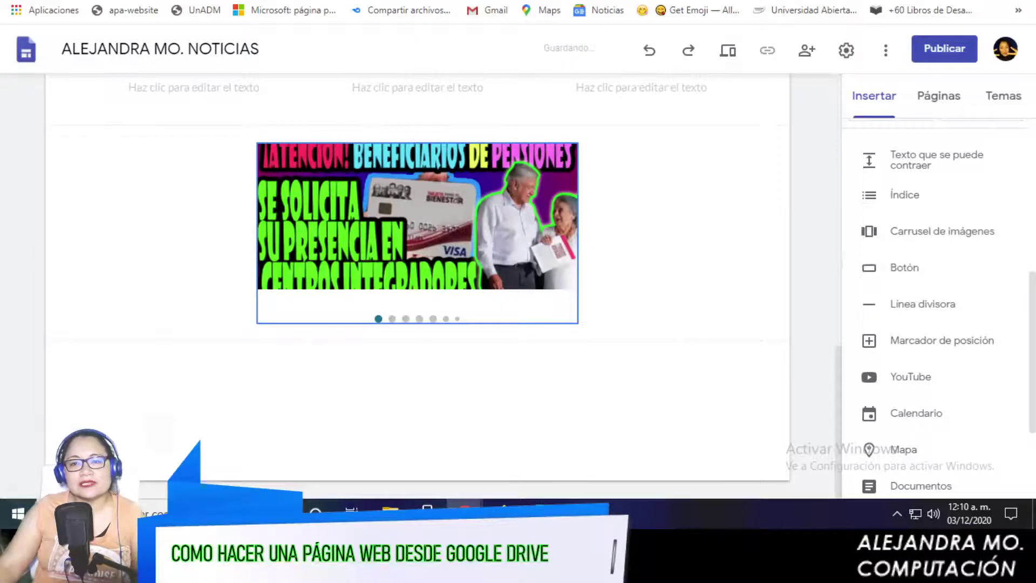
Step: Preview the site and scroll through the header and layout sections
left_click(728, 50)
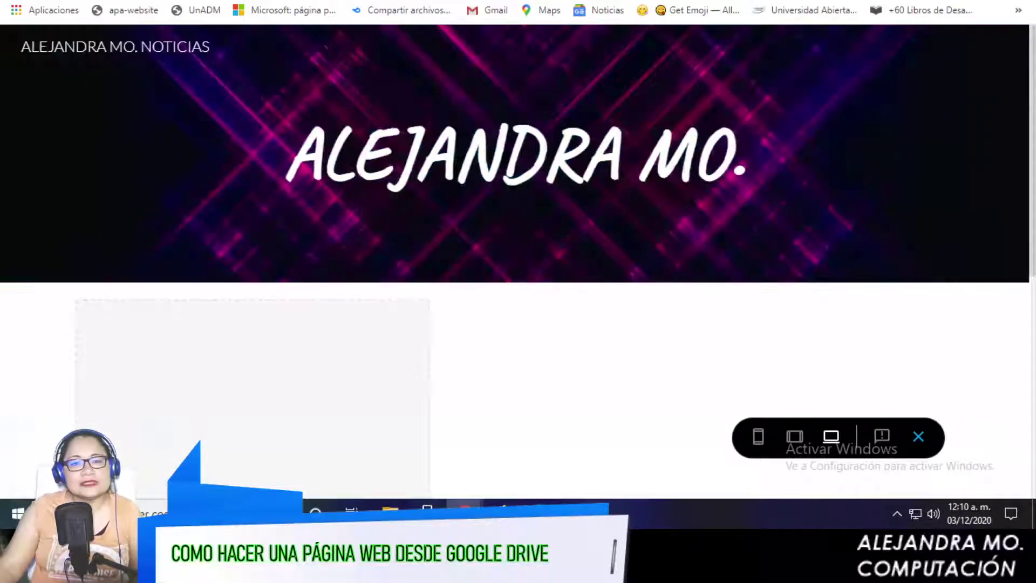
scroll(518, 270, "down", 3)
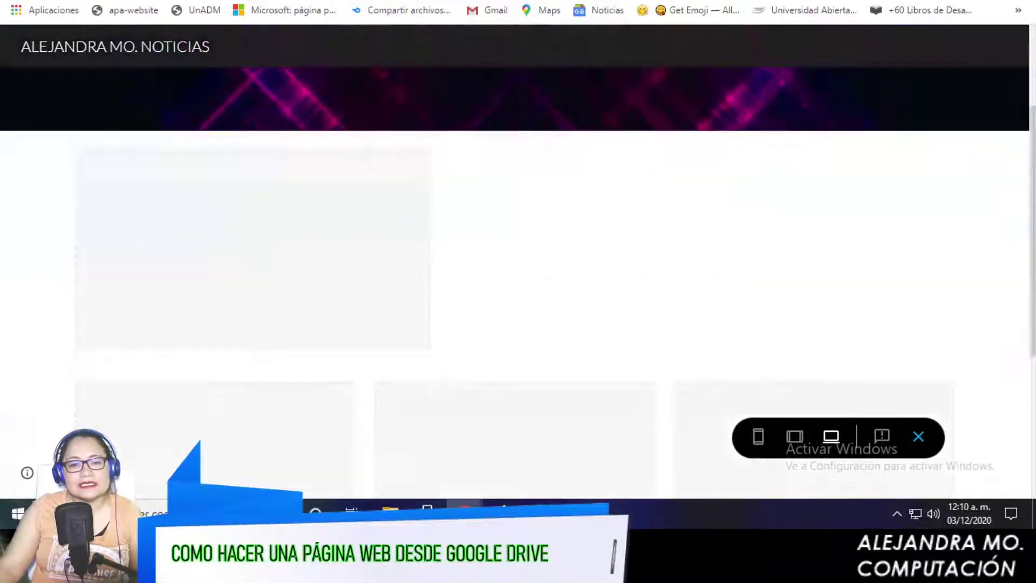
scroll(518, 270, "down", 2)
scroll(518, 270, "up", 3)
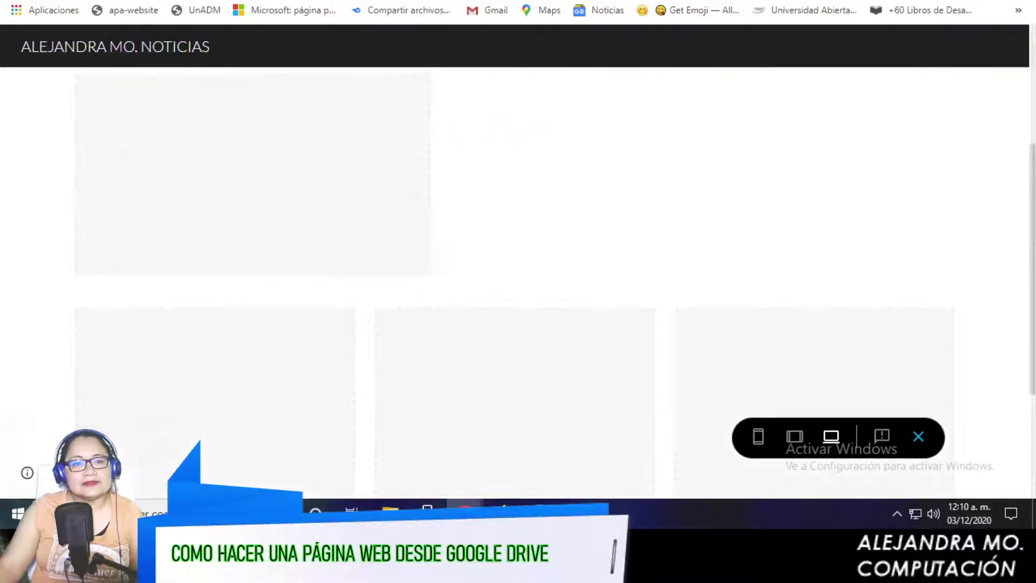
scroll(518, 270, "up", 2)
scroll(518, 270, "down", 3)
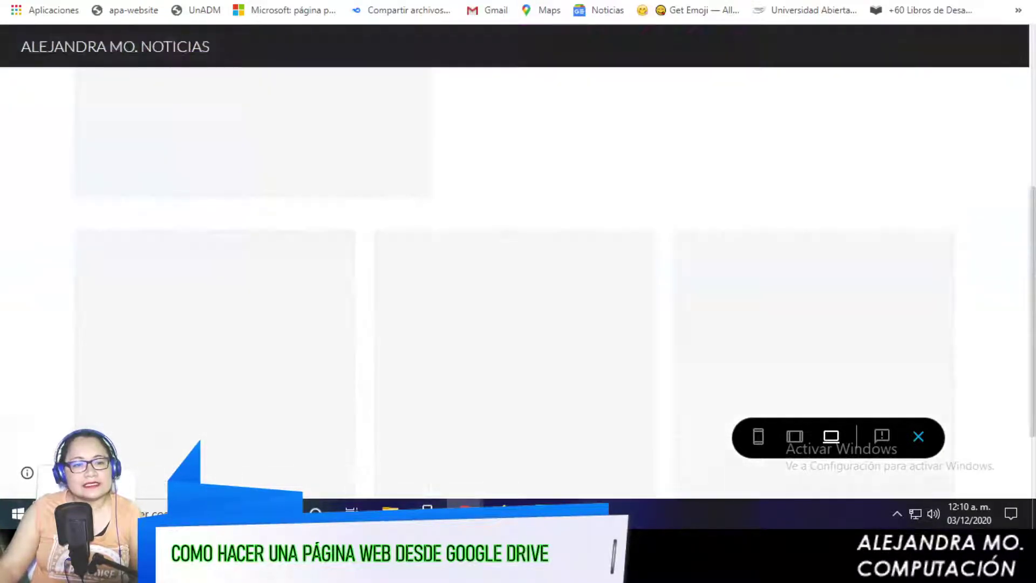
scroll(518, 270, "down", 2)
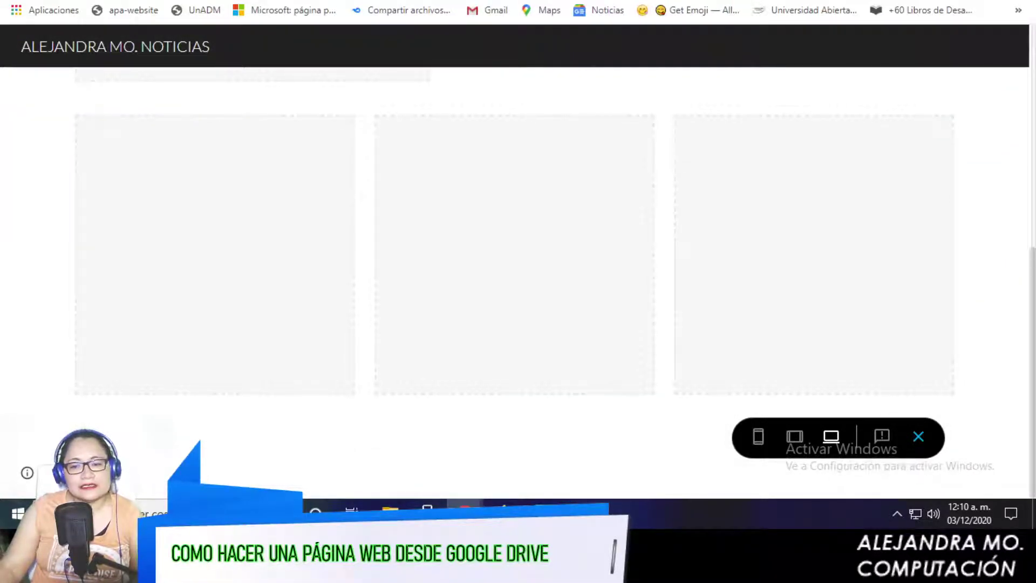
Step: Exit preview and embed the channel's second YouTube result, the Bienestar pension video, in the placeholder
left_click(918, 436)
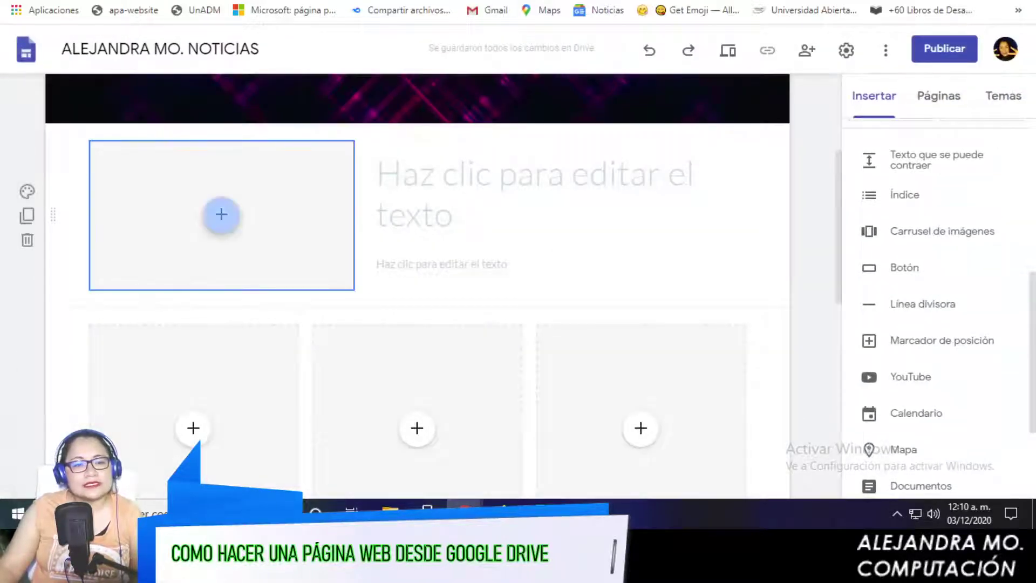
left_click(222, 214)
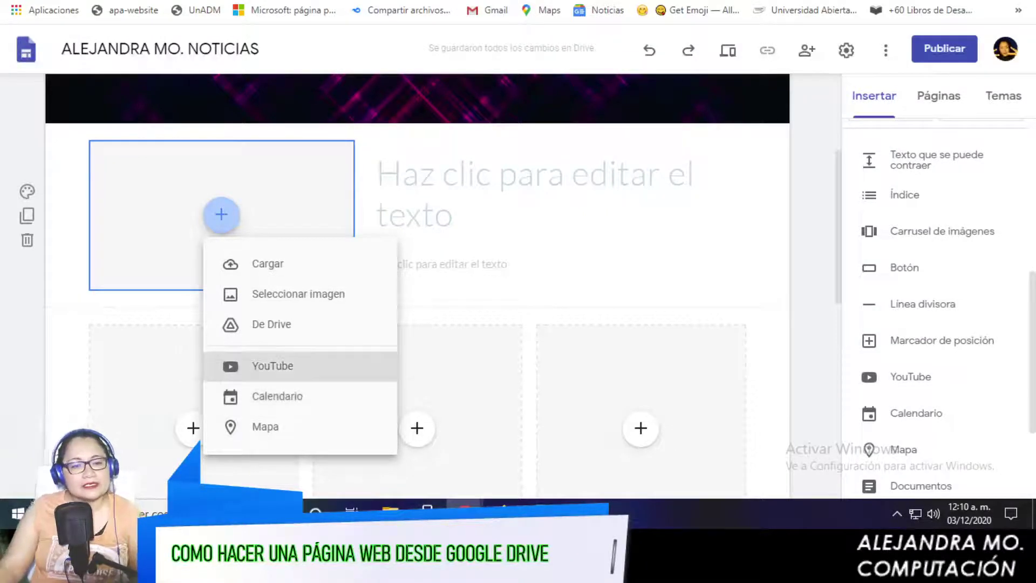
left_click(272, 366)
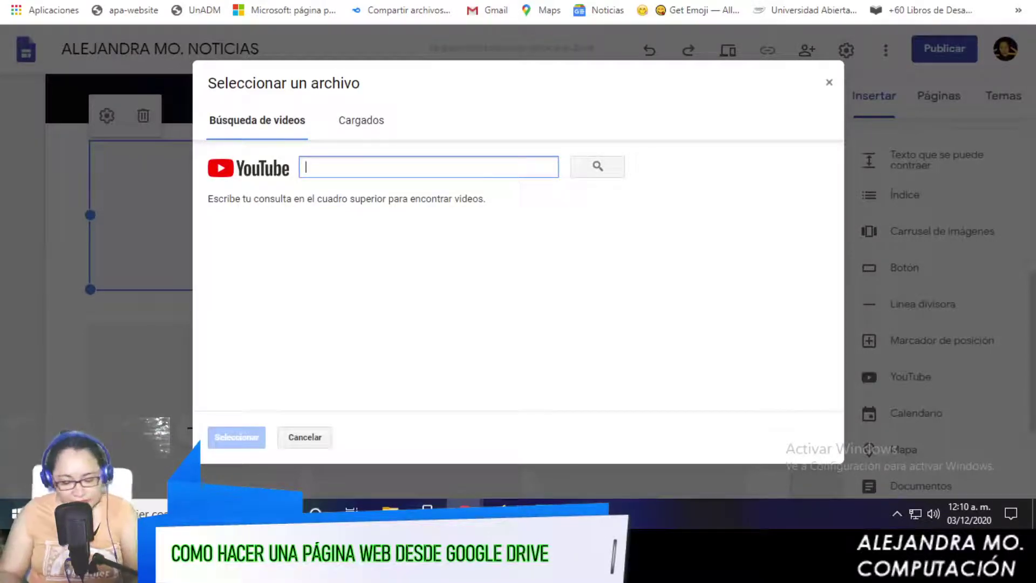
type("ALEJAN")
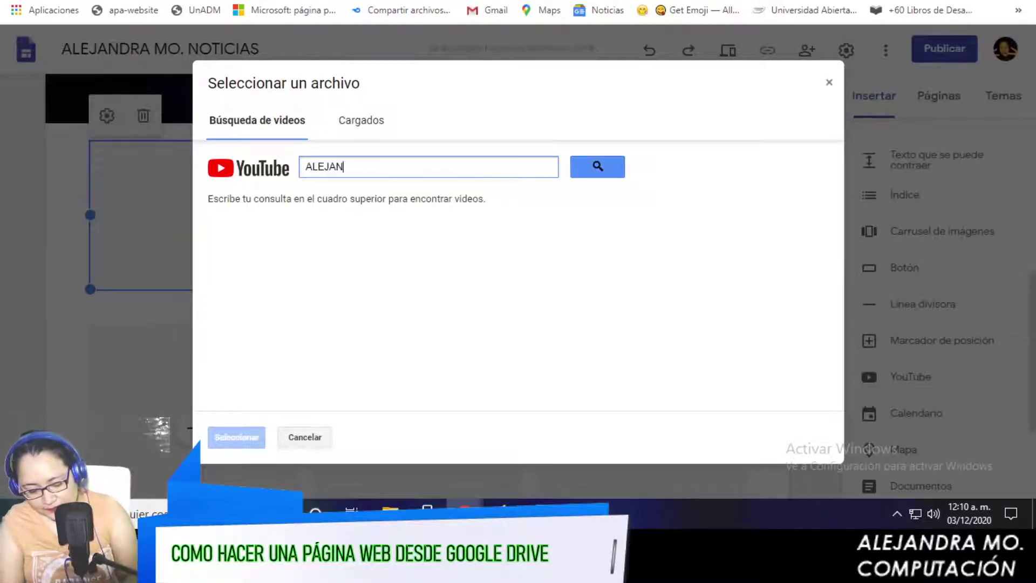
type("DRA MO.")
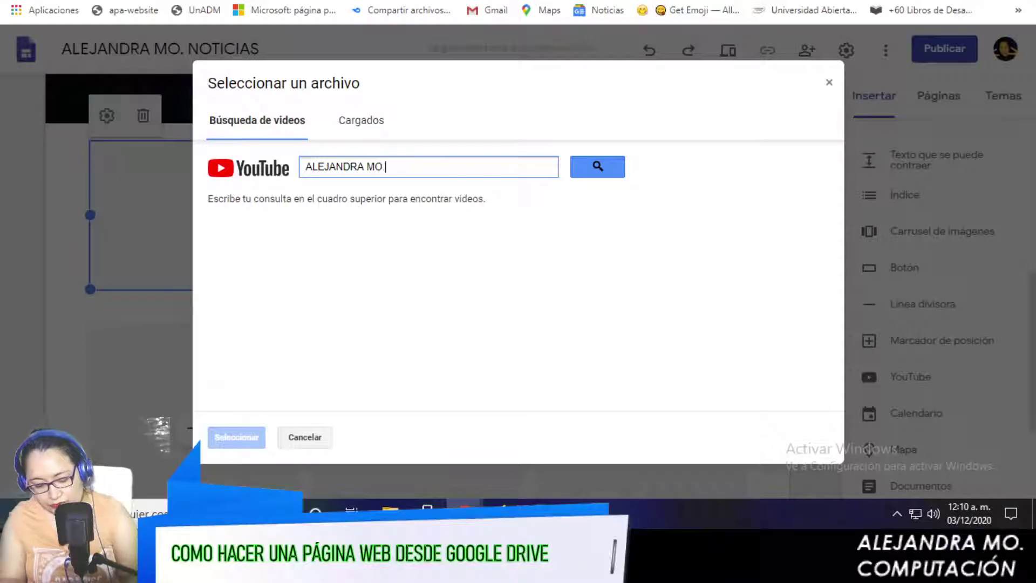
key("Return")
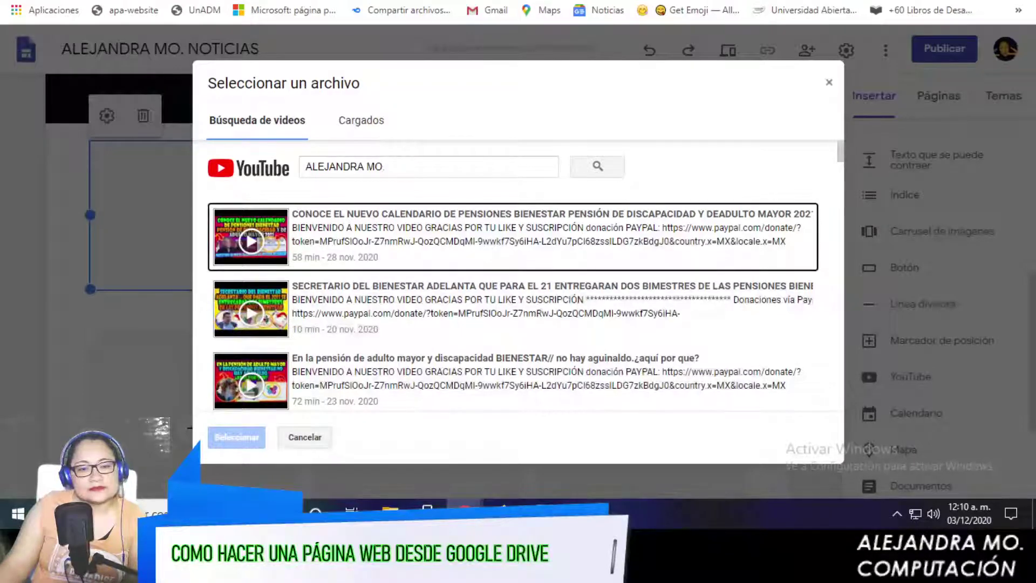
left_click(513, 308)
left_click(237, 437)
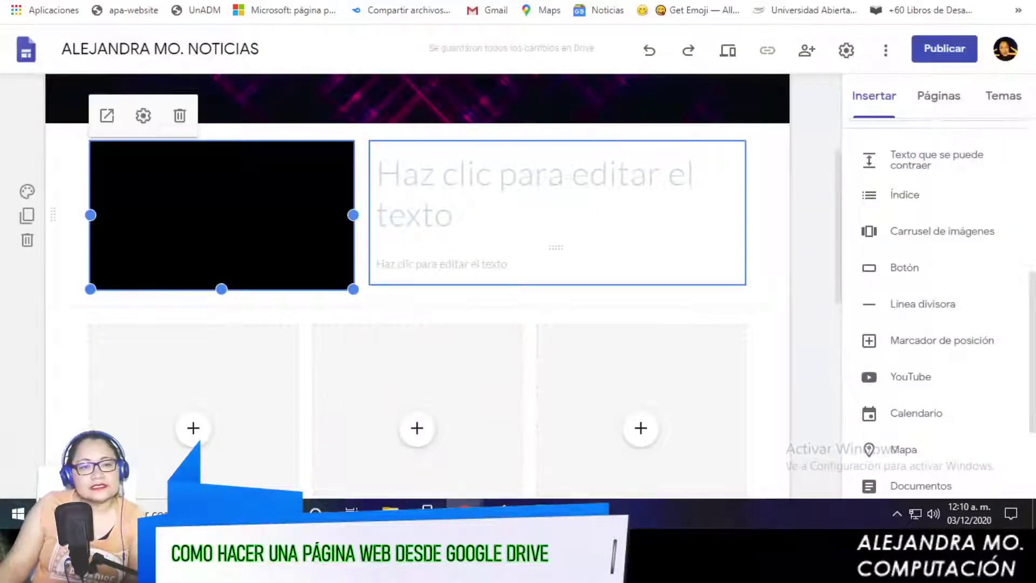
Step: Type the headline 'SECRETARIO DEL BIENESTAR, MENCIONA QUE ADELANTARA DOS BIMESTRES DE LAS PENSIONES BIENESTAR.' beside the video
left_click(535, 178)
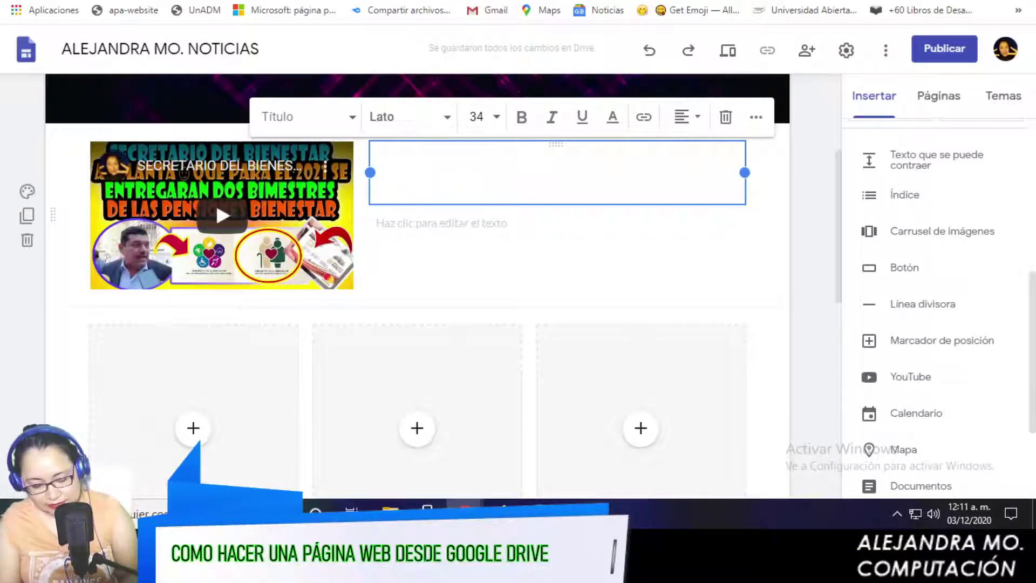
type("SECRE")
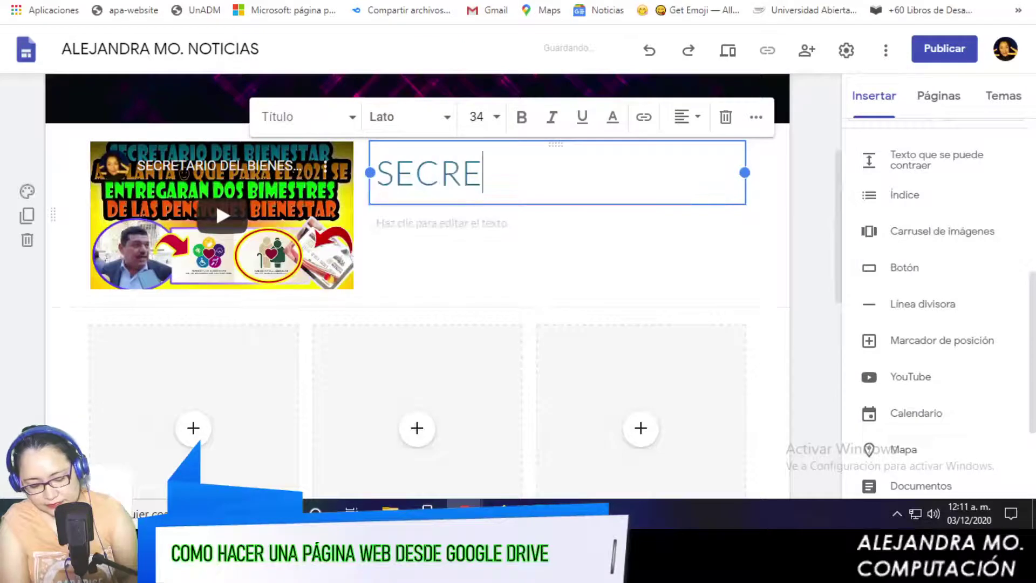
type("TARUI")
key("BackSpace")
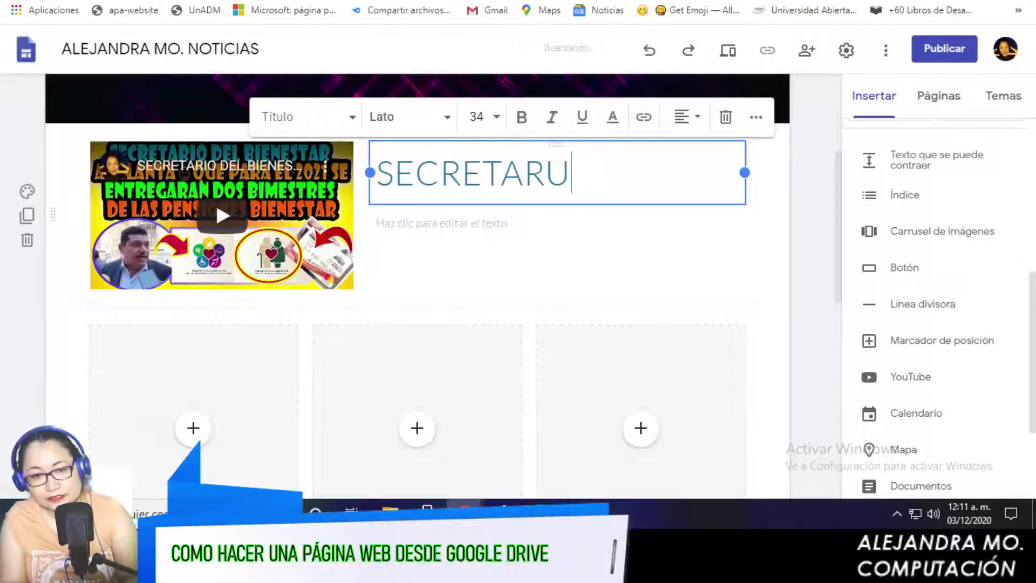
key("BackSpace")
type("IO ")
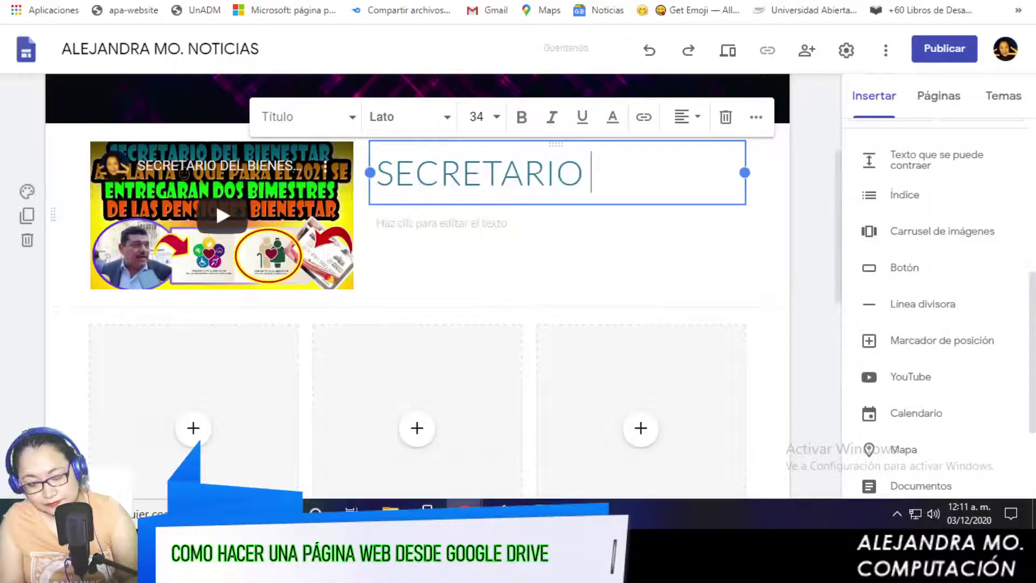
type("DEL BIENES")
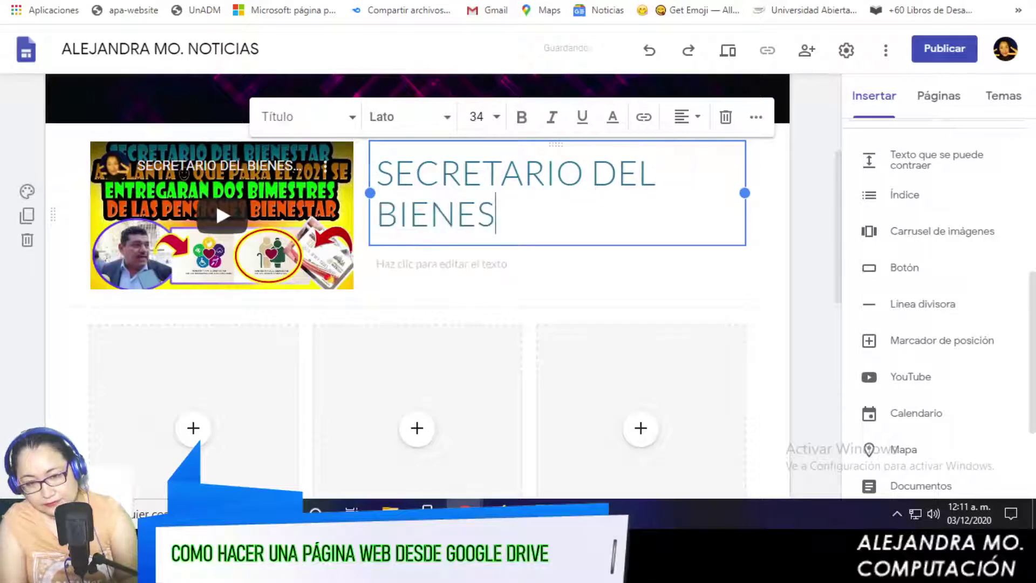
type("TAR ,")
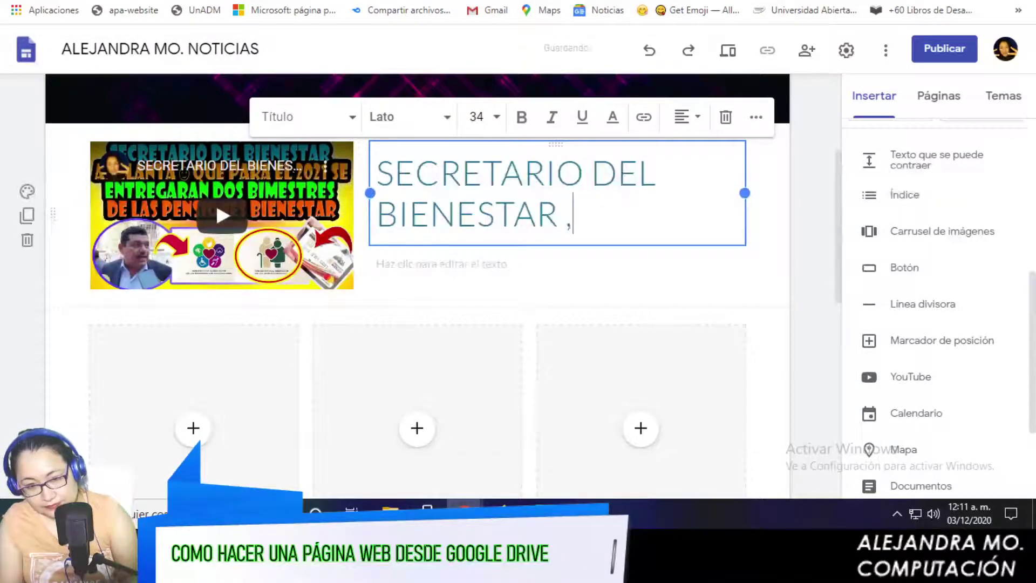
type(" MENCION")
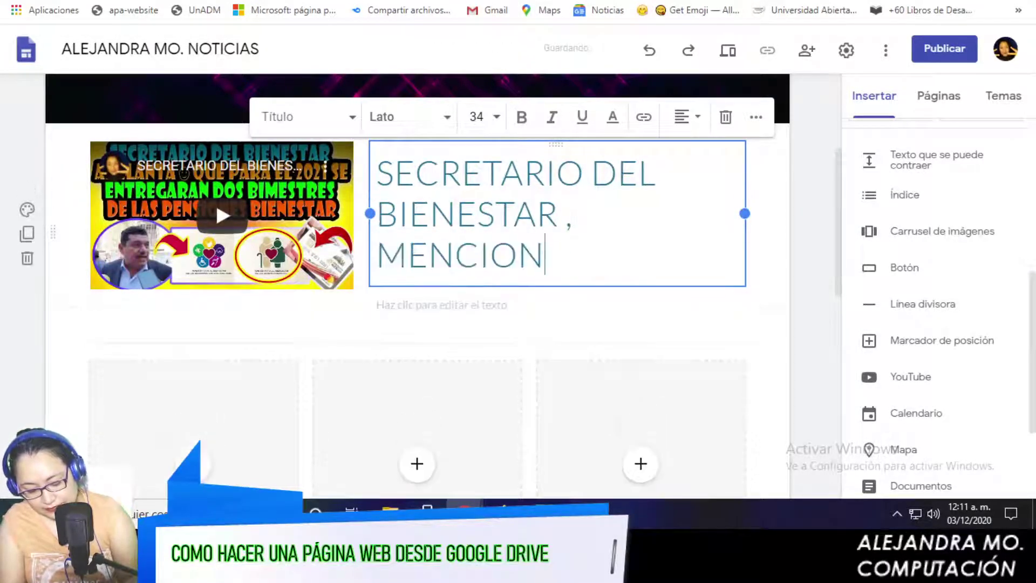
type("A QUE ADELAN")
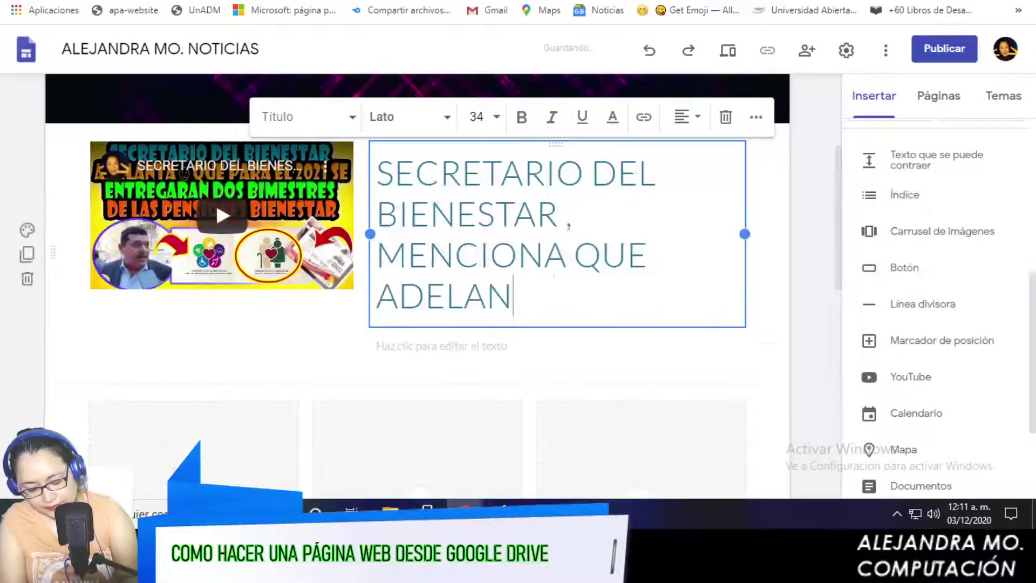
type("TARA DOS ")
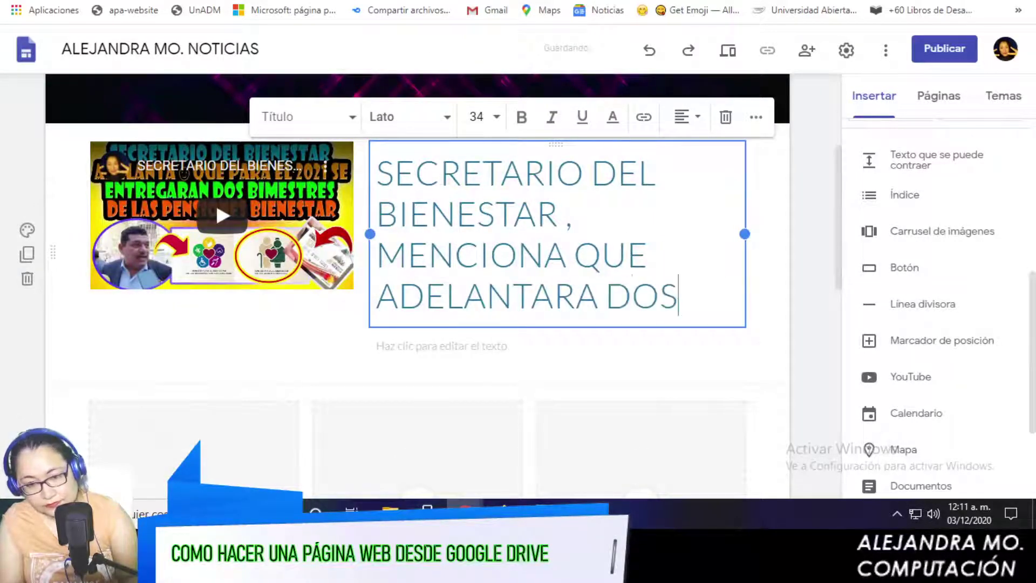
type("BIME")
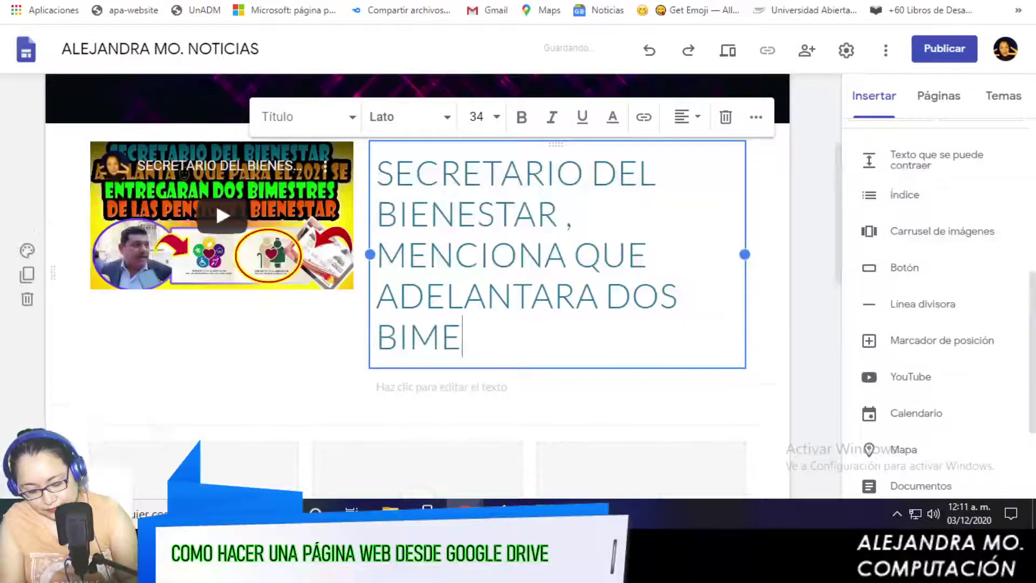
type("STRES DE ")
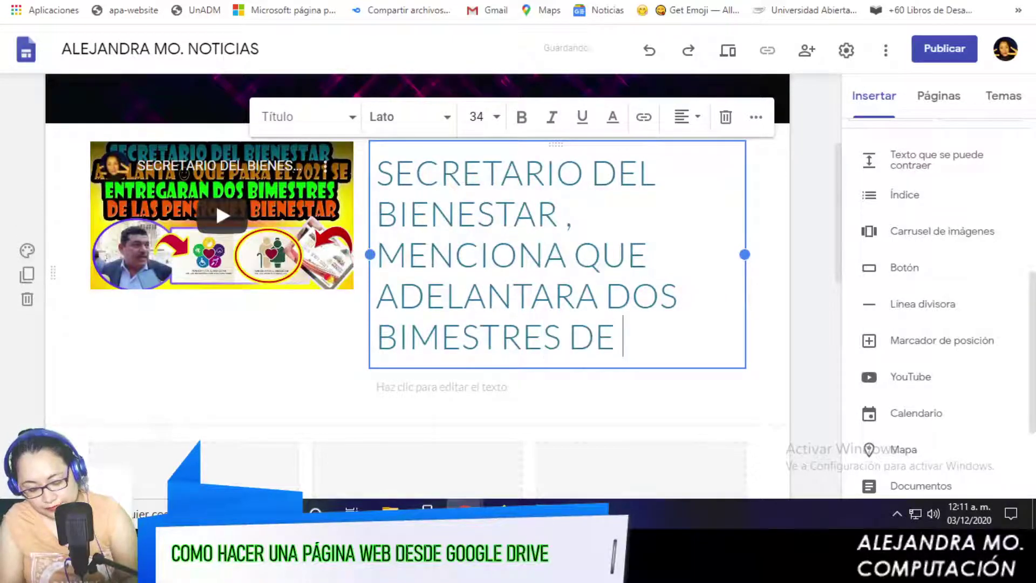
type("LAS PENSIONES ")
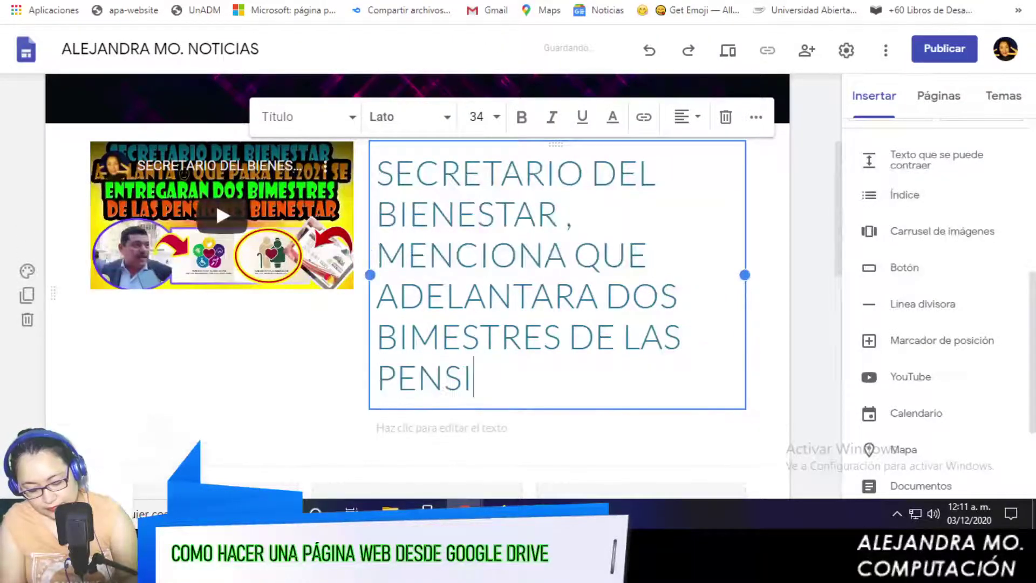
type("B")
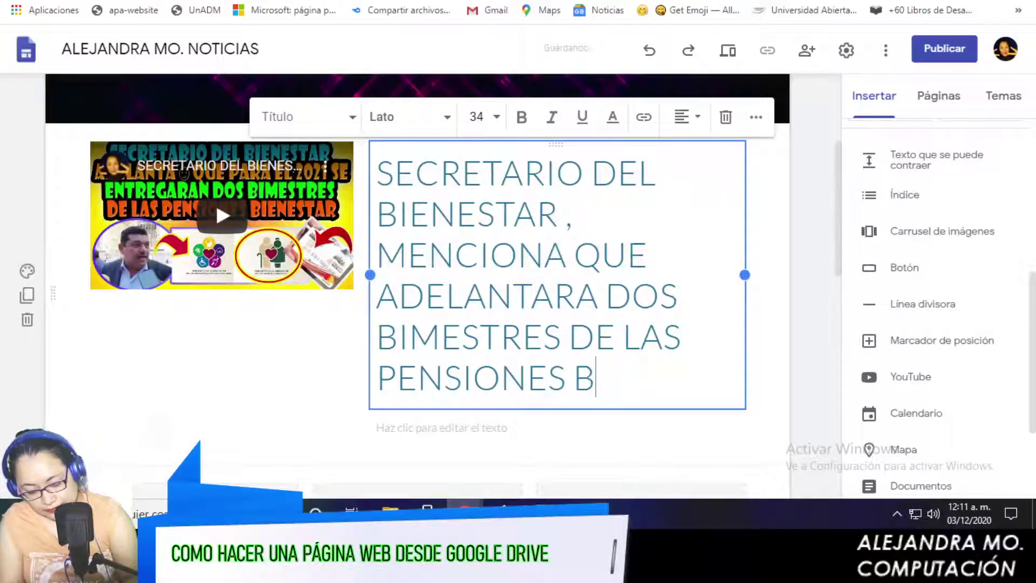
type("IENESTAR")
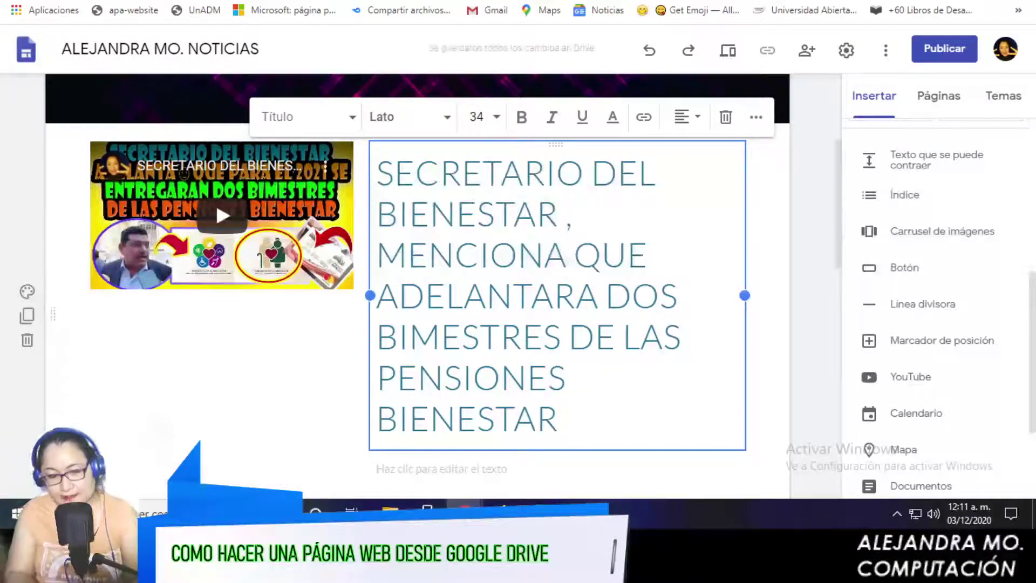
type(".")
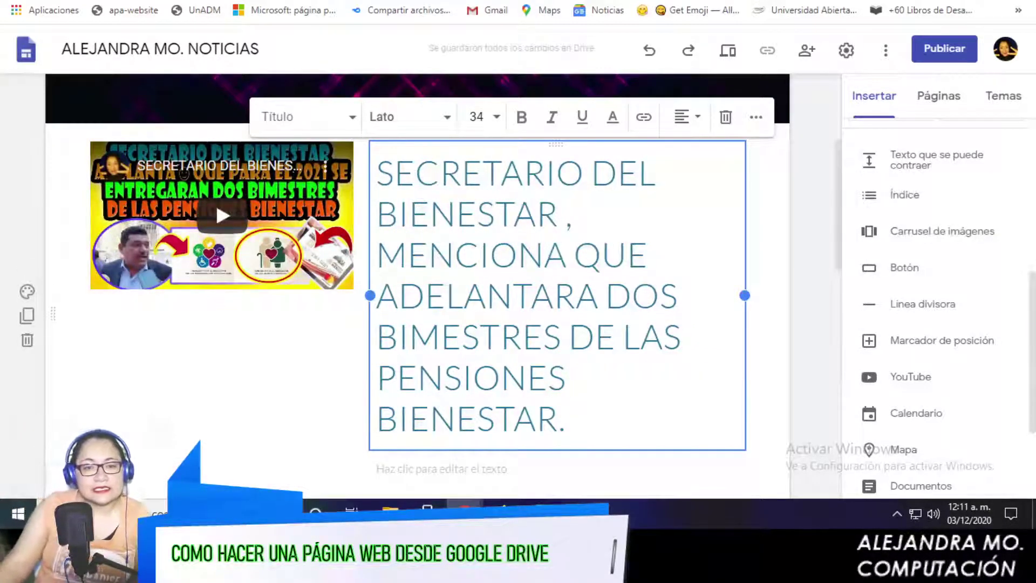
Step: Set the entire headline text to font size 18
key("ctrl+a")
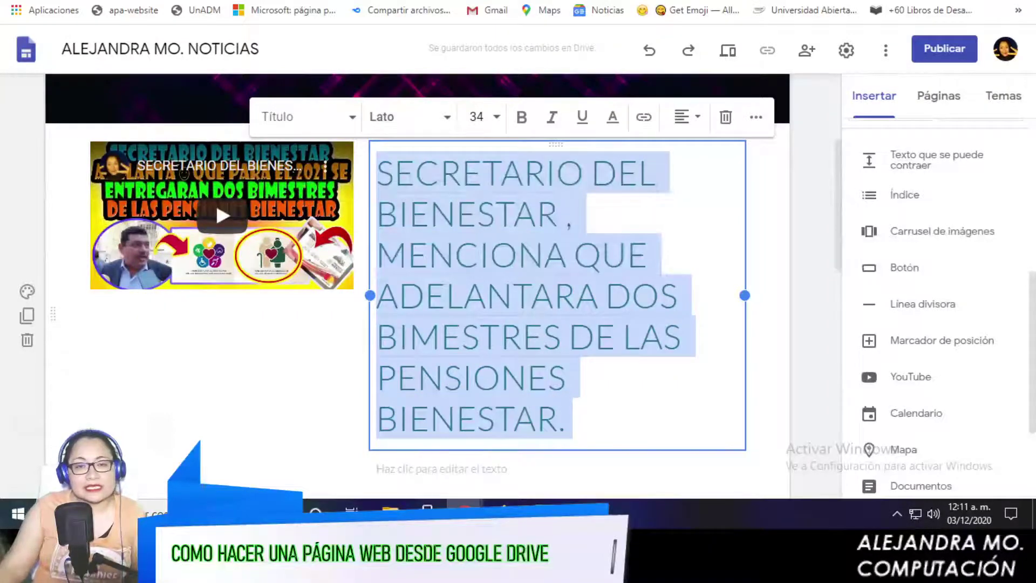
left_click(480, 116)
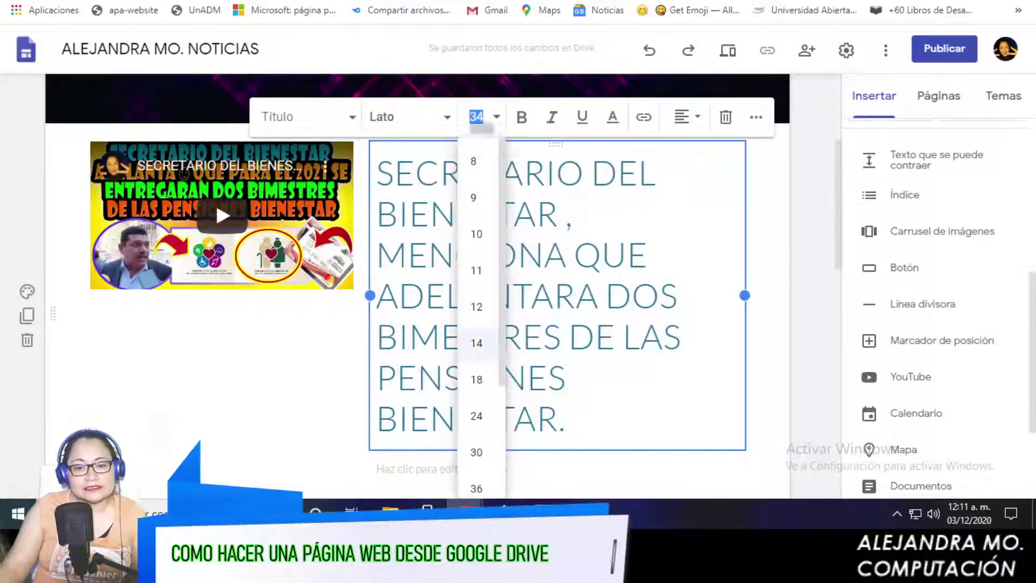
left_click(477, 379)
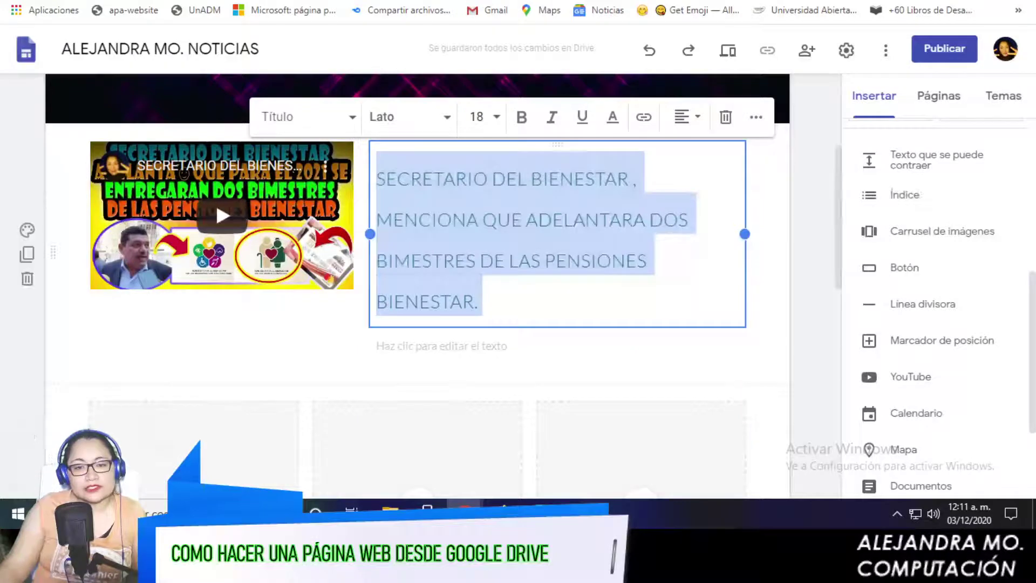
key("Escape")
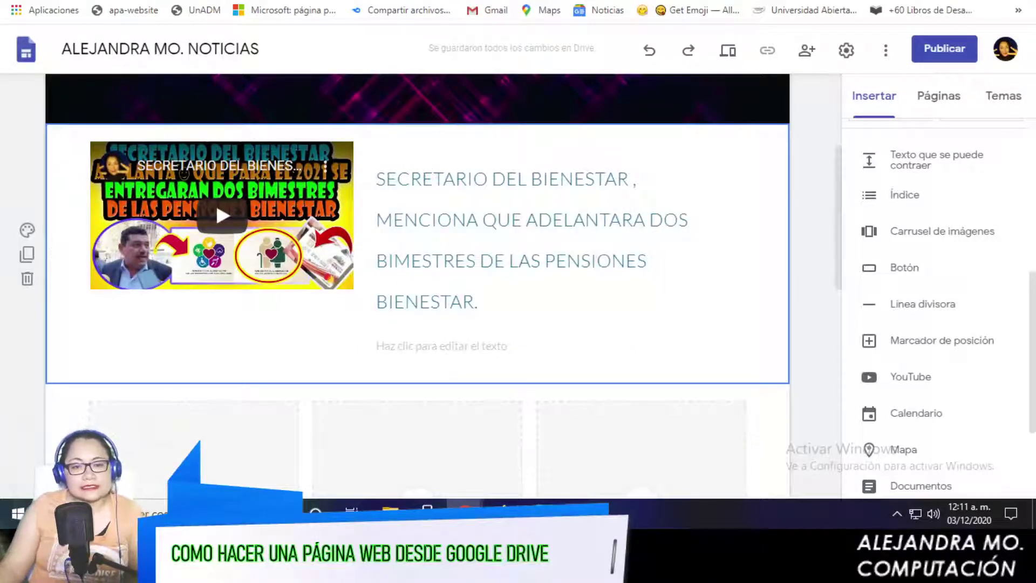
scroll(417, 232, "up", 4)
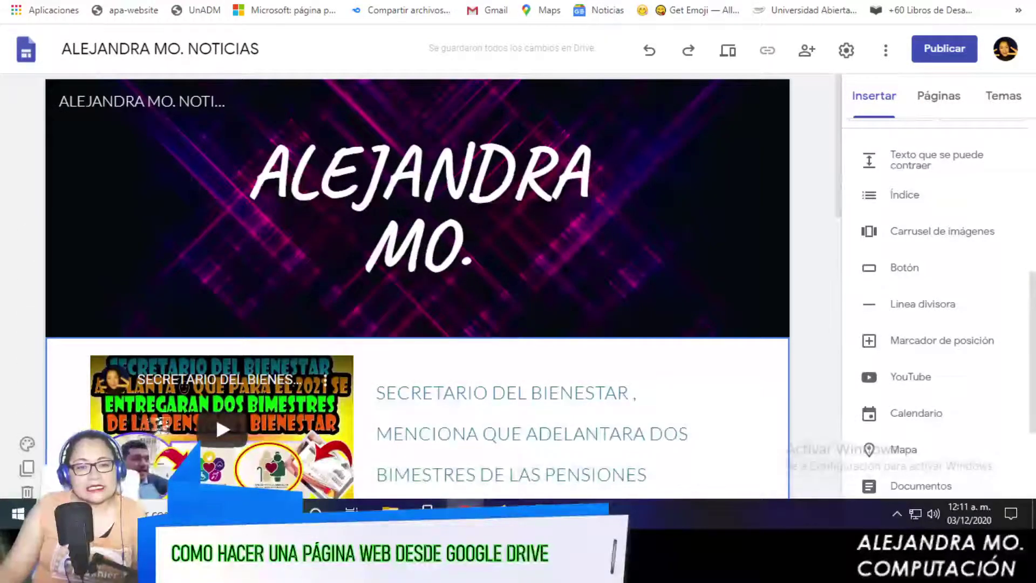
scroll(417, 377, "down", 5)
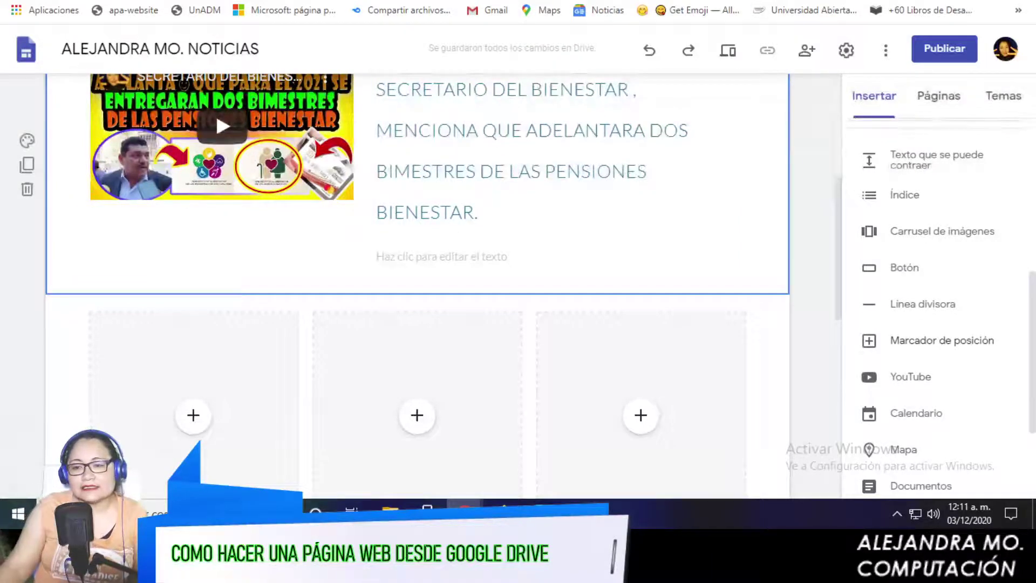
left_click(923, 304)
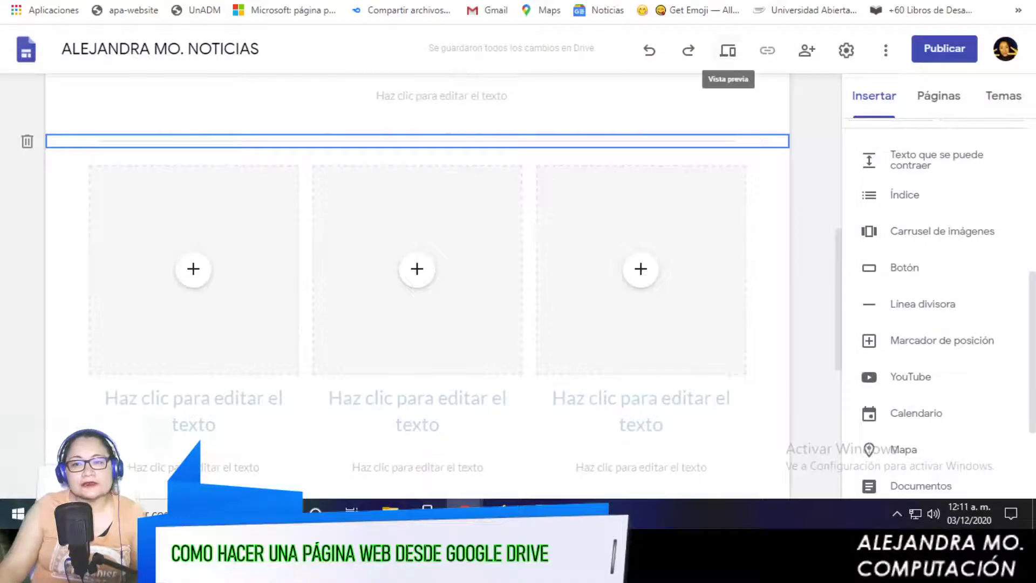
left_click(728, 50)
left_click(728, 50)
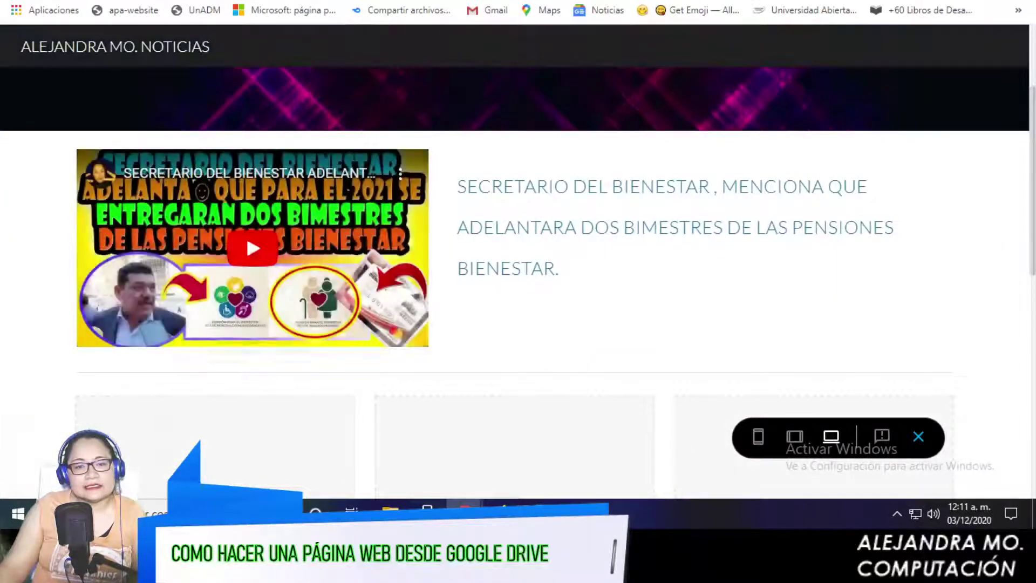
scroll(518, 270, "up", 3)
scroll(518, 270, "down", 3)
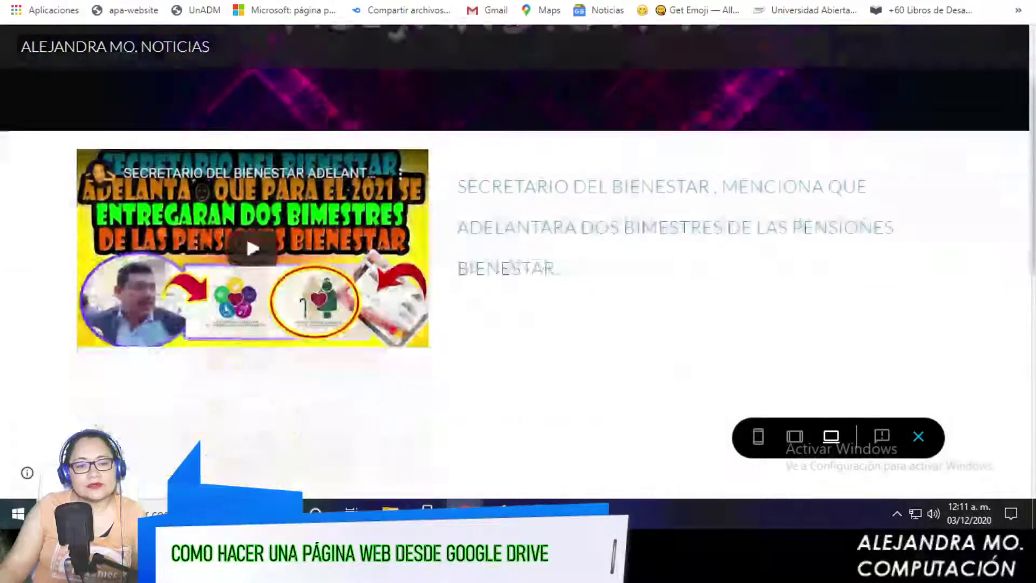
left_click(253, 249)
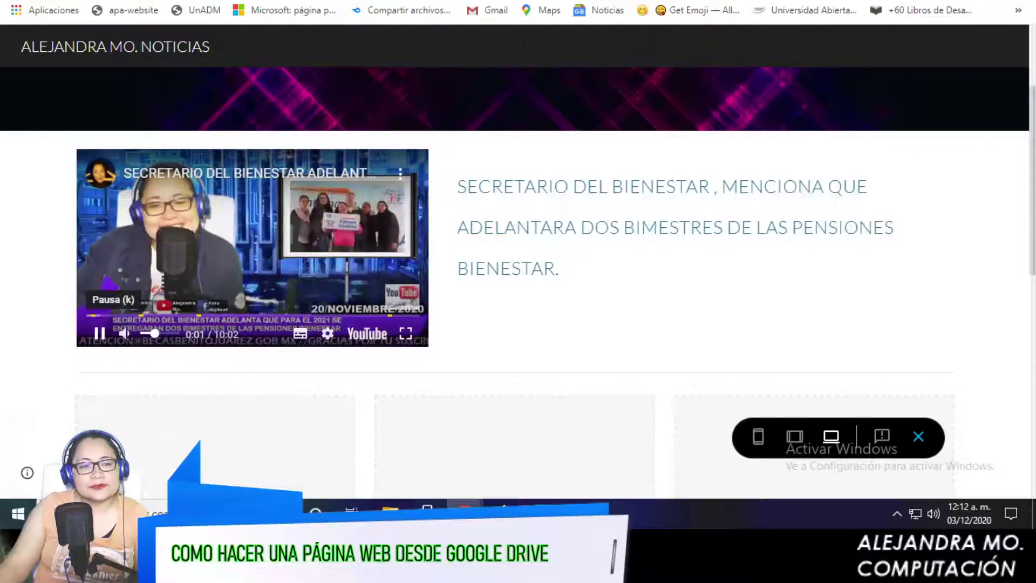
scroll(518, 324, "up", 3)
scroll(94, 96, "down", 7)
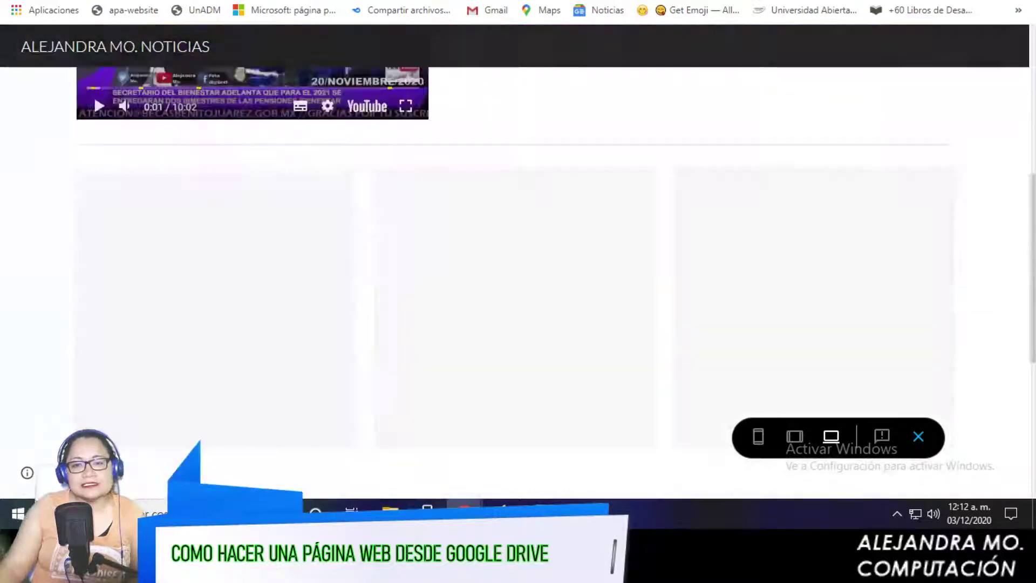
scroll(94, 96, "down", 2)
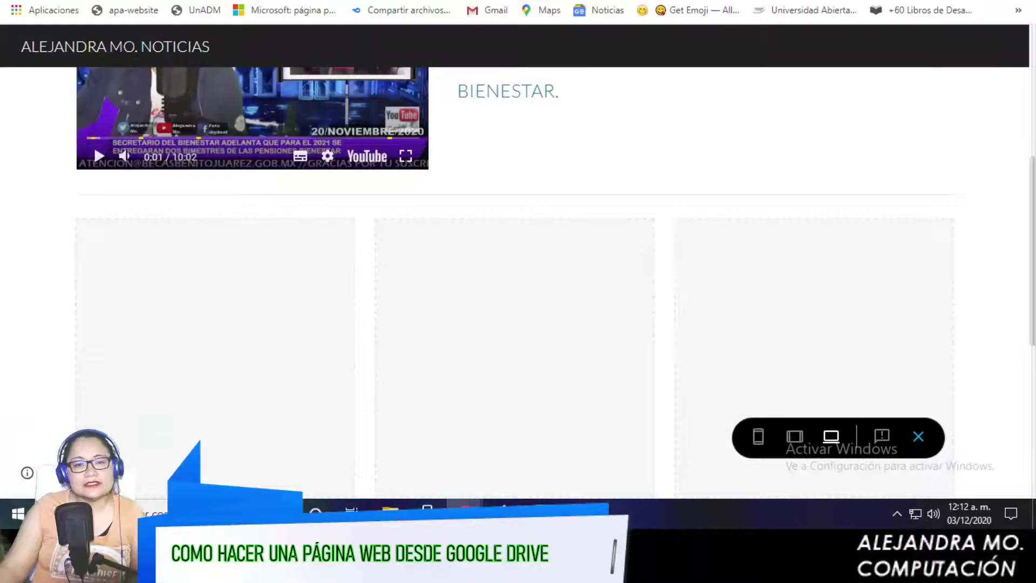
scroll(518, 270, "up", 6)
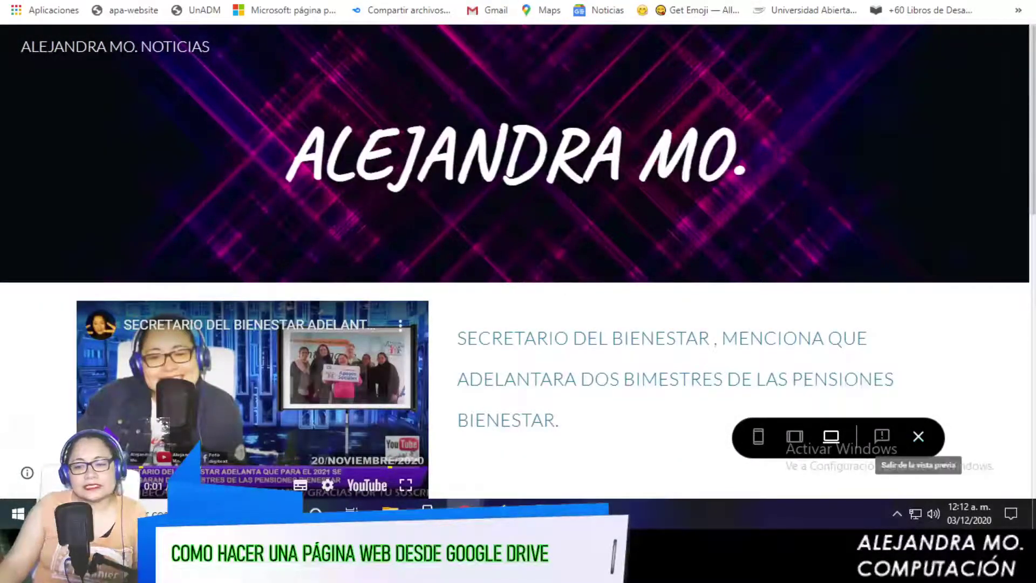
Step: Back in the editor, drag the news image carousel below the Bienestar video and text section
left_click(918, 437)
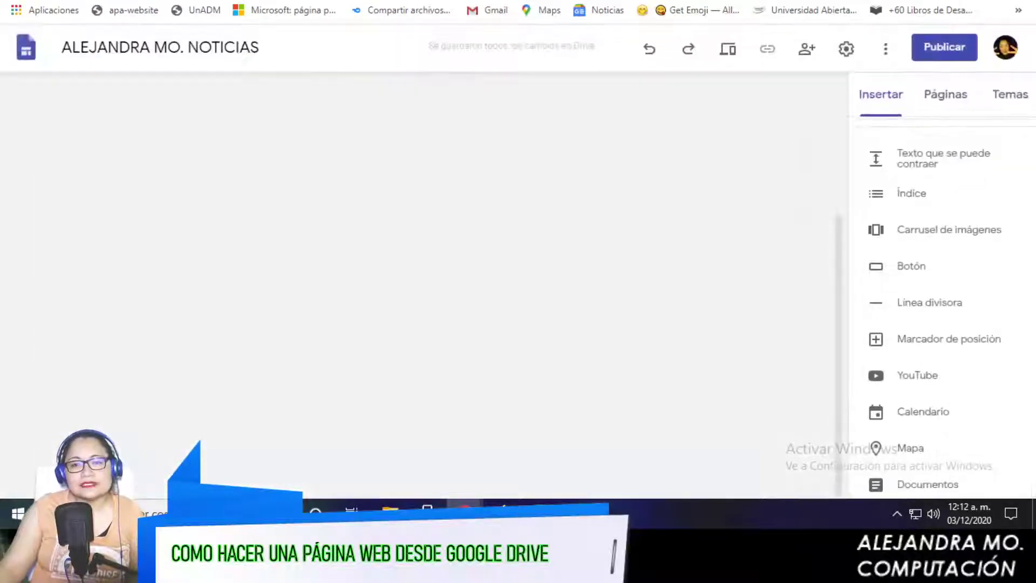
scroll(934, 324, "down", 3)
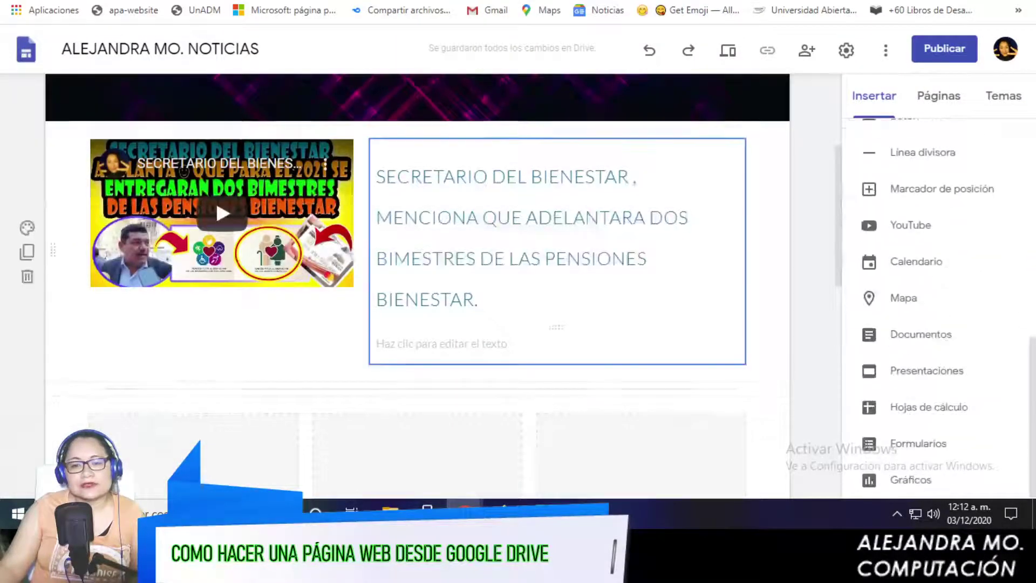
scroll(415, 269, "down", 8)
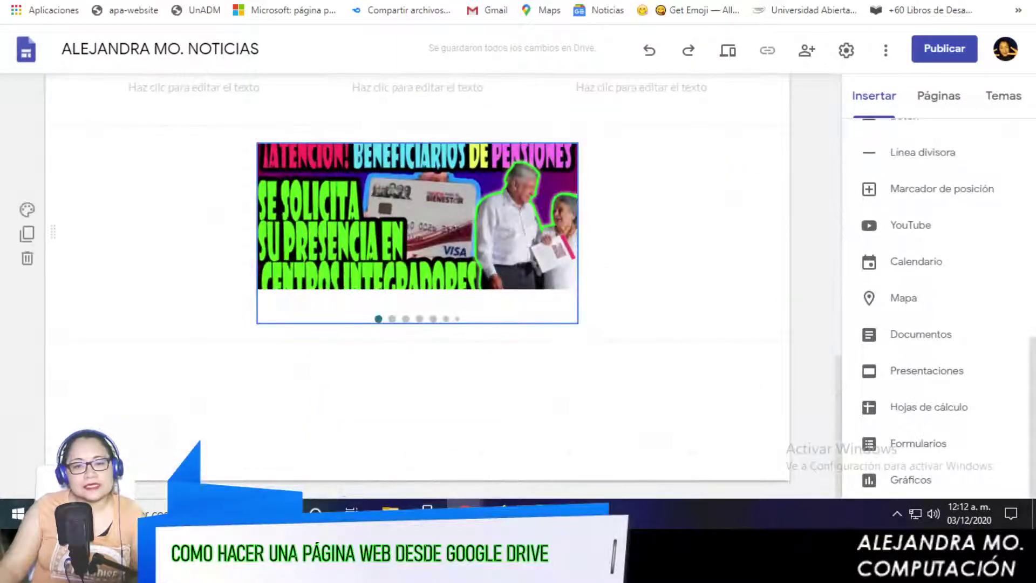
left_click_drag(417, 232, 489, 324)
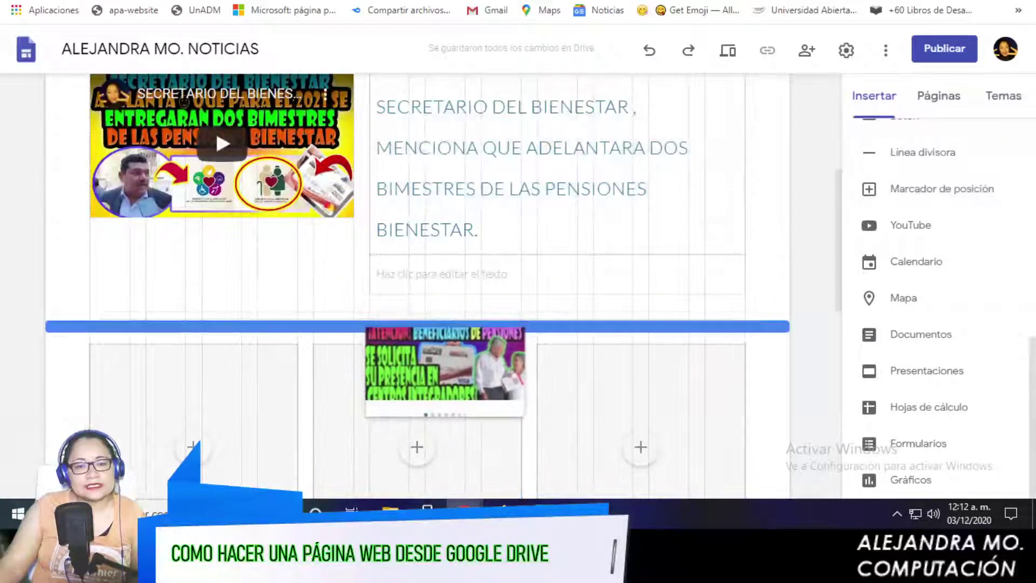
left_click_drag(489, 324, 446, 373)
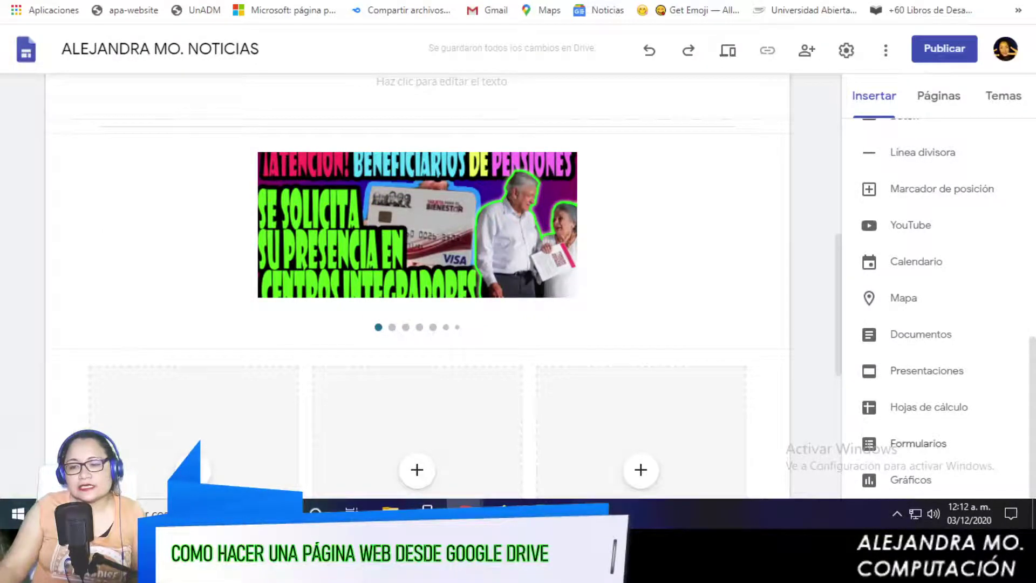
scroll(938, 302, "up", 4)
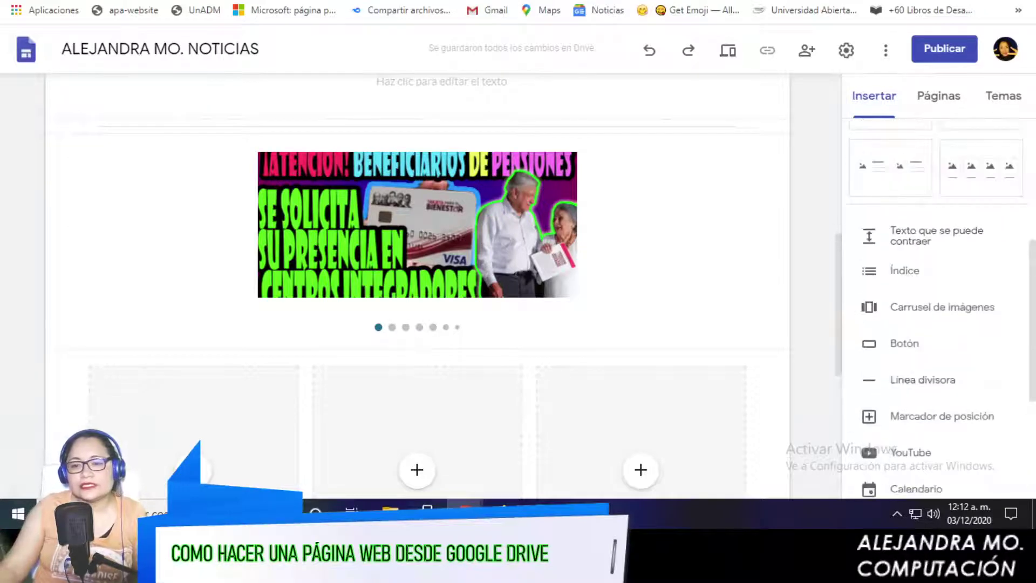
Step: Insert a new button named 'IR CANAL OFICIAL YOTUBE'
left_click(904, 343)
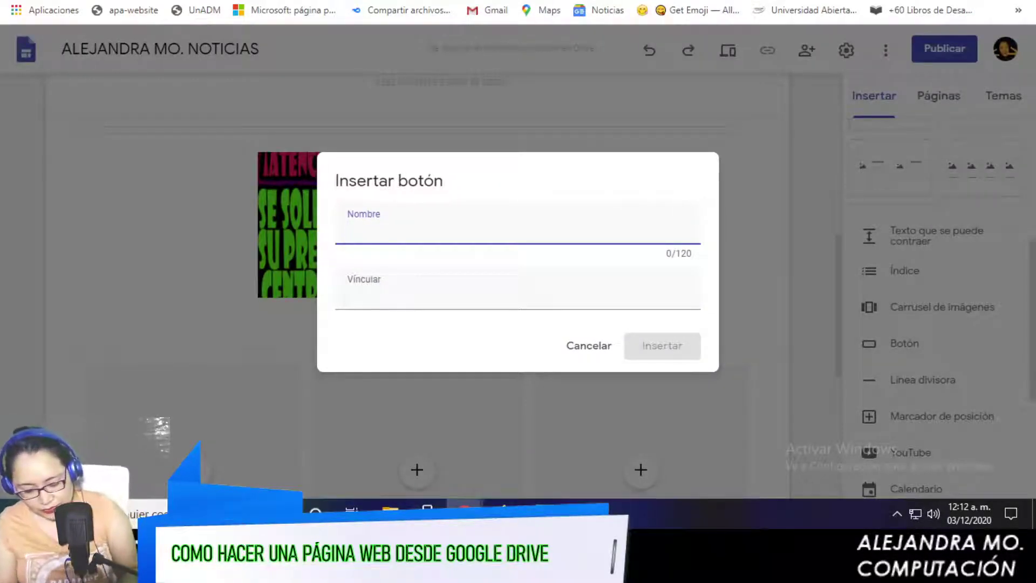
type("IR CANAL OFICIAL")
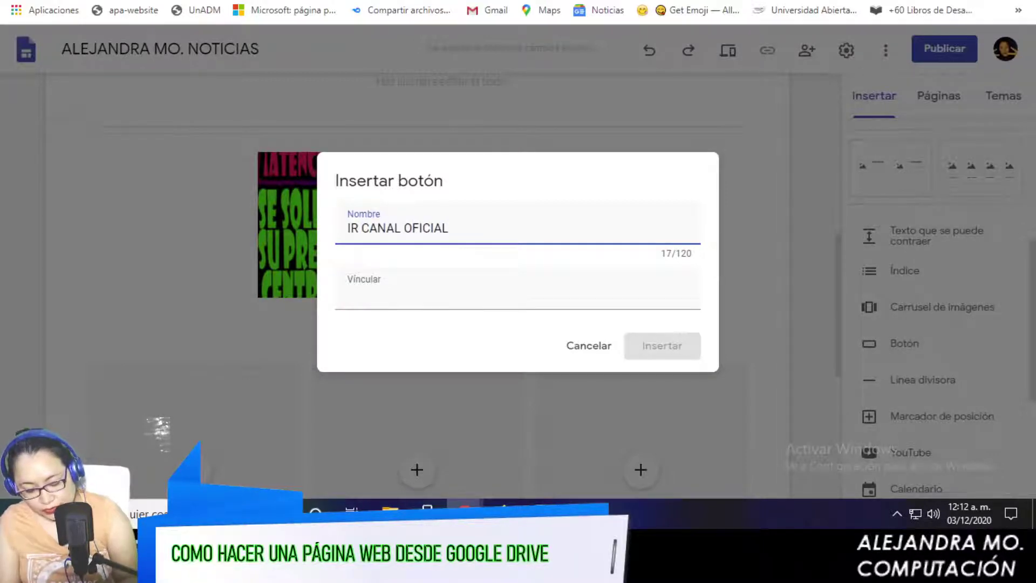
type("YOTUBE")
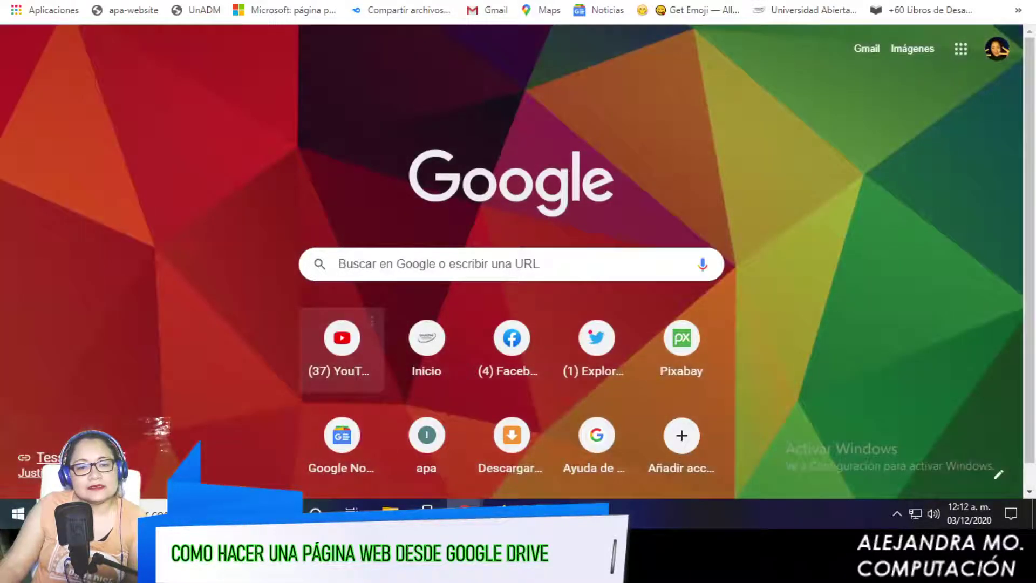
Step: Open the creator's YouTube channel page and copy its web address
left_click(342, 345)
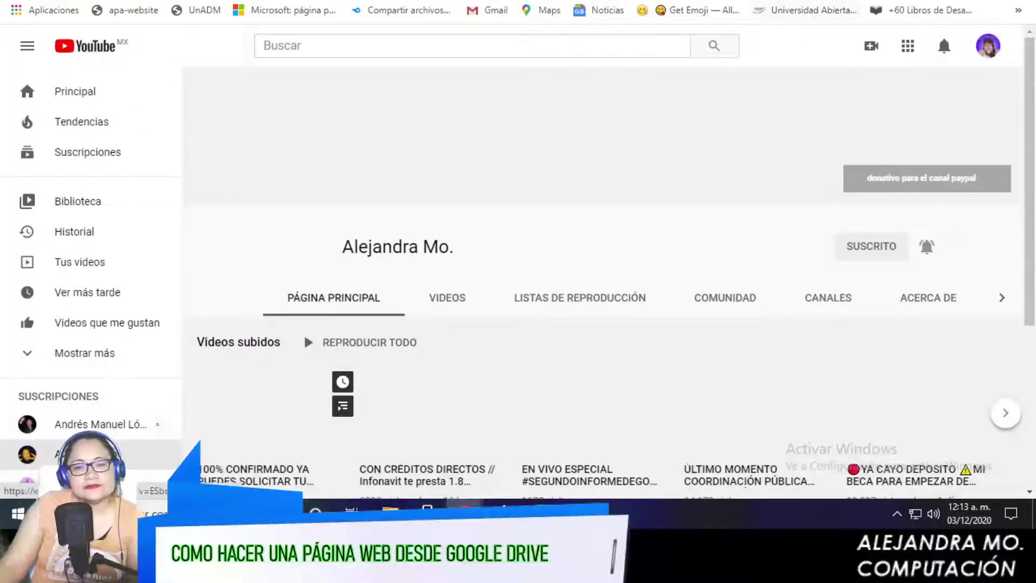
right_click(286, 1)
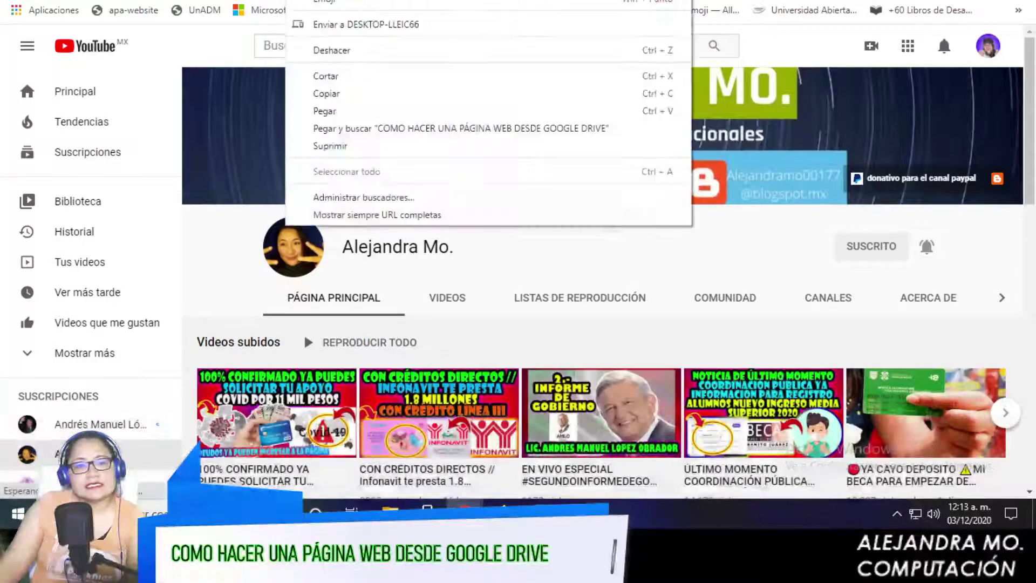
left_click(326, 93)
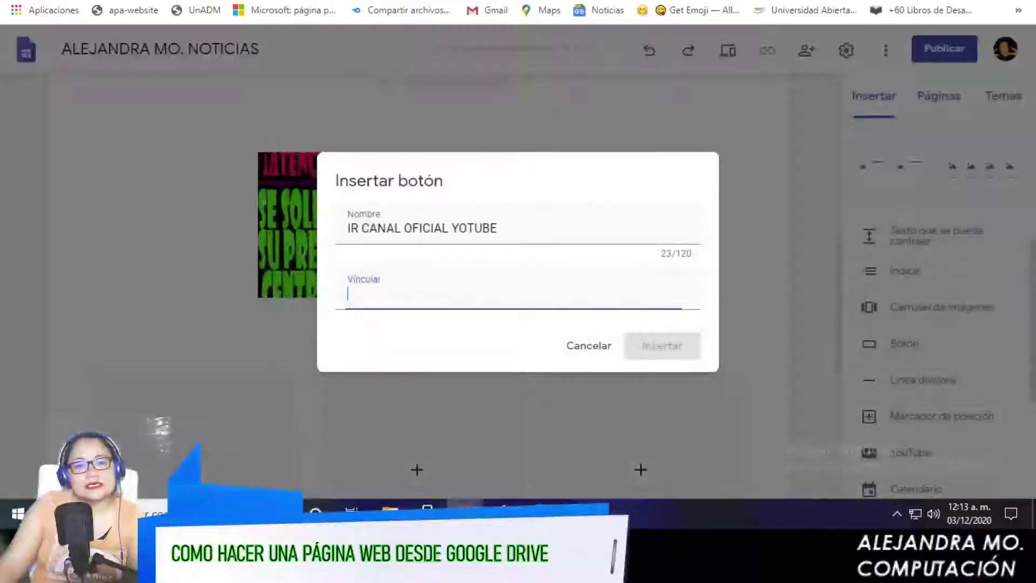
Step: Paste the channel address as the button link, insert the button, and stretch it to full page width
right_click(363, 300)
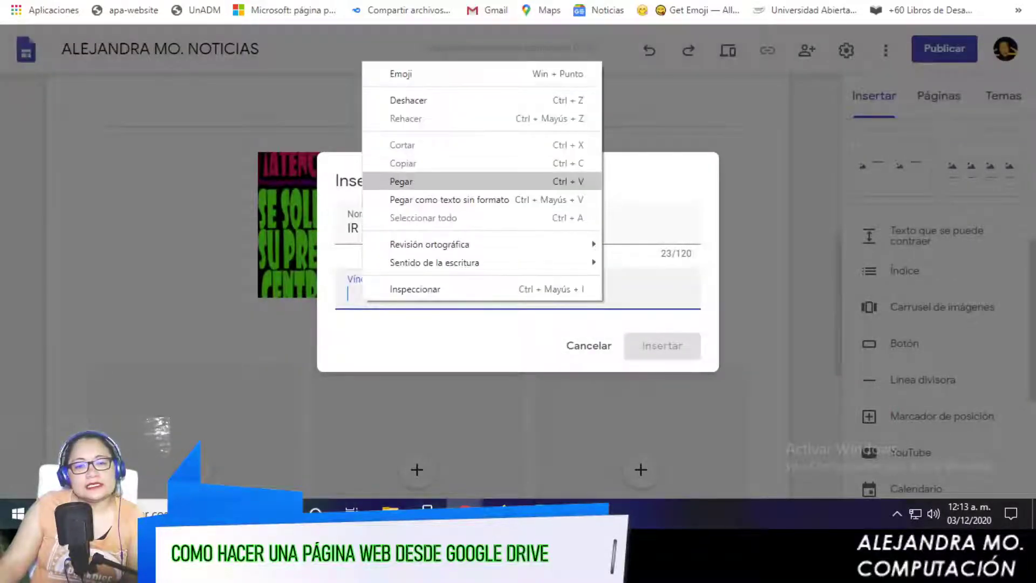
left_click(389, 181)
key("Tab")
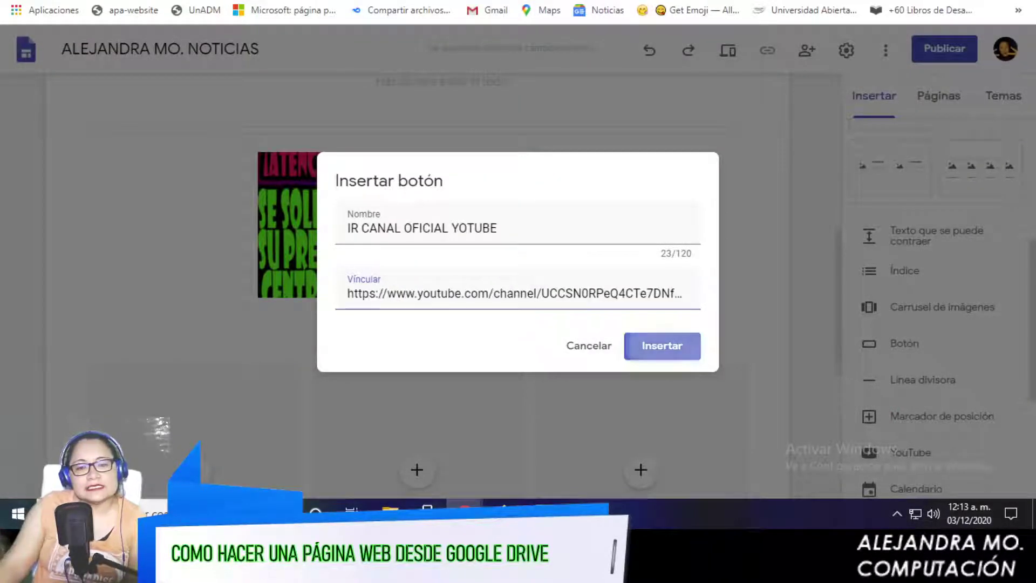
key("Return")
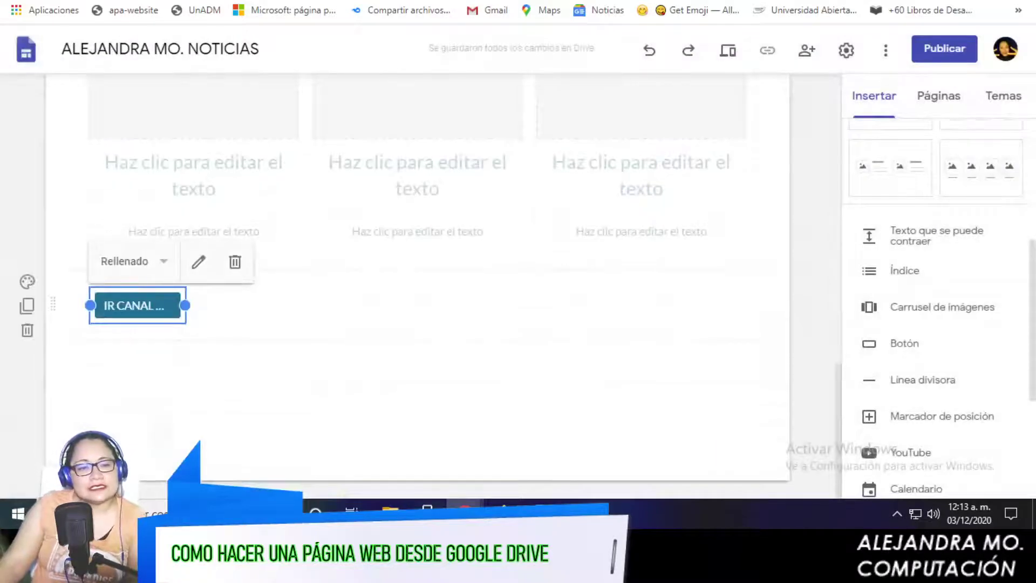
left_click_drag(184, 305, 748, 305)
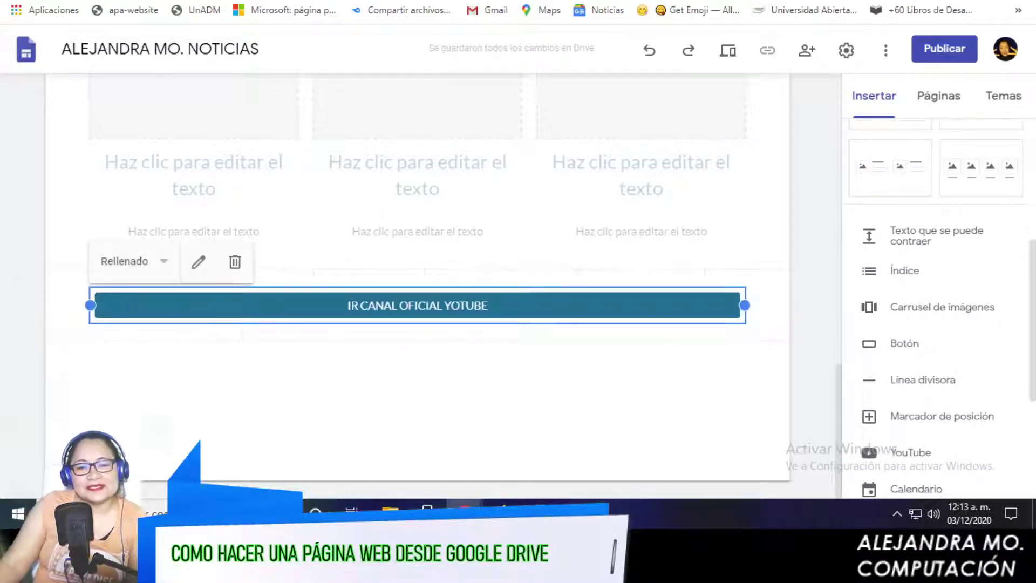
key("Escape")
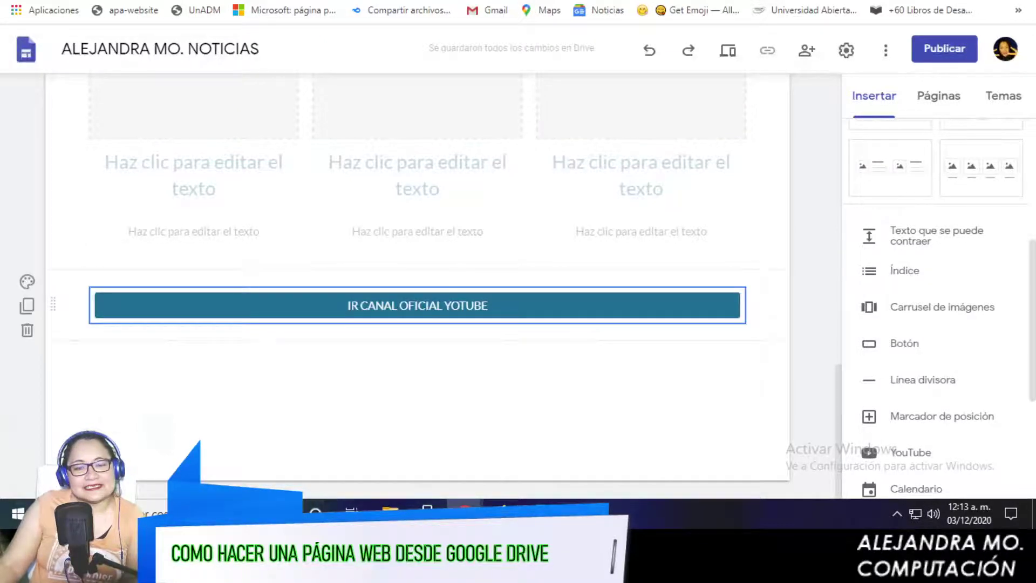
Step: Place the Drive photo 2019-05-12.jpg from Recientes into the first card
scroll(193, 292, "up", 2)
scroll(194, 291, "up", 2)
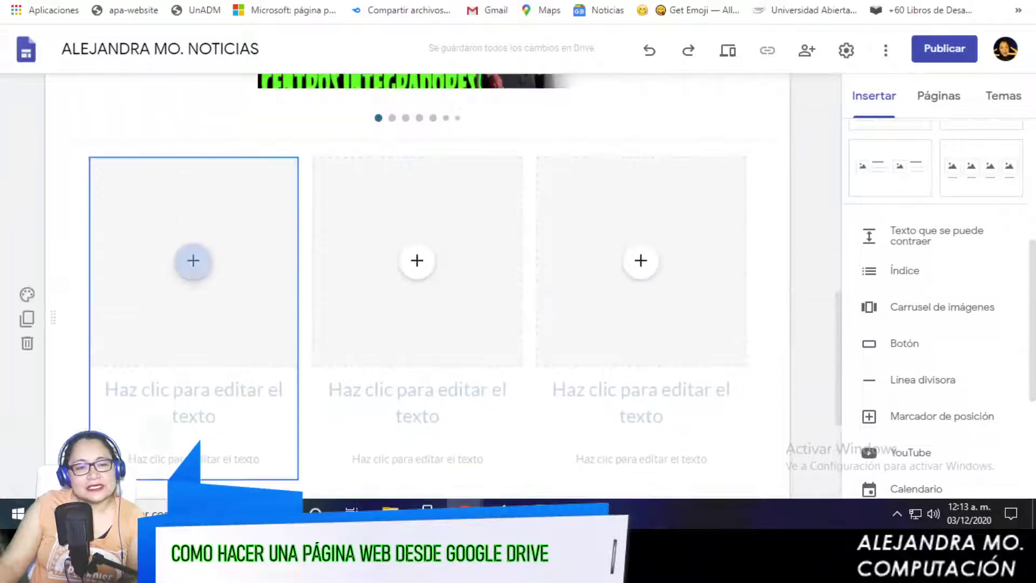
left_click(193, 261)
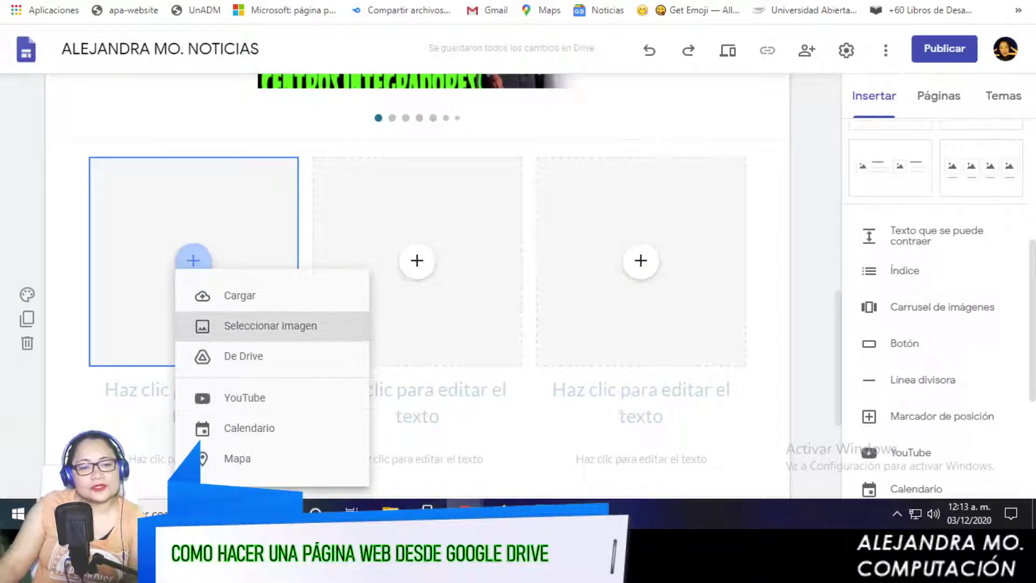
left_click(270, 326)
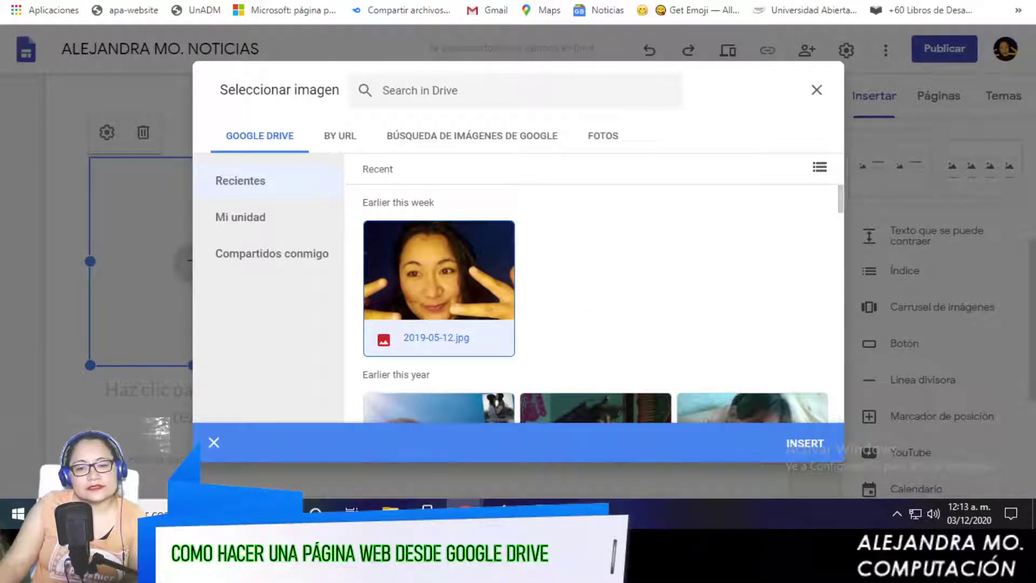
left_click(805, 443)
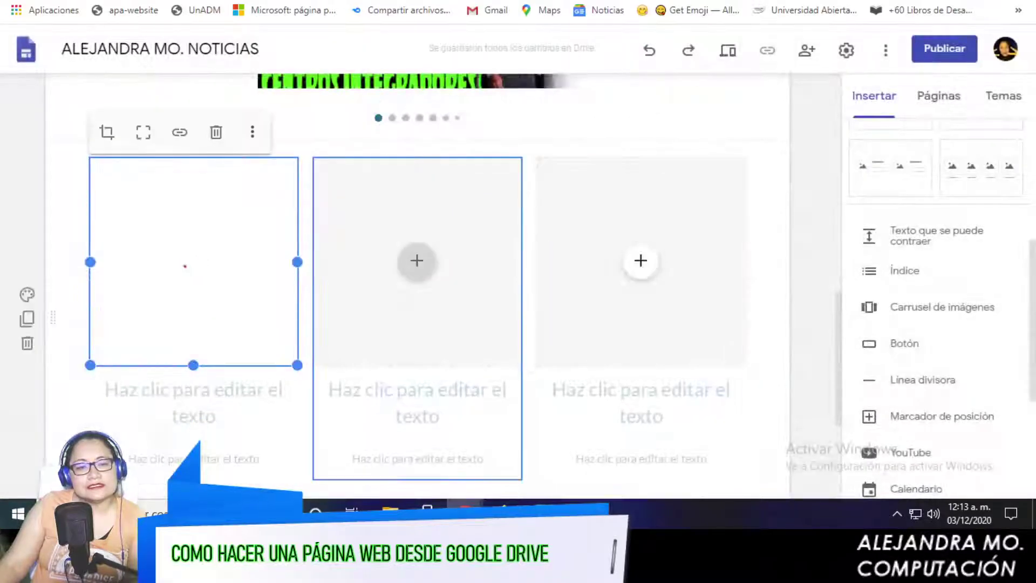
left_click(416, 261)
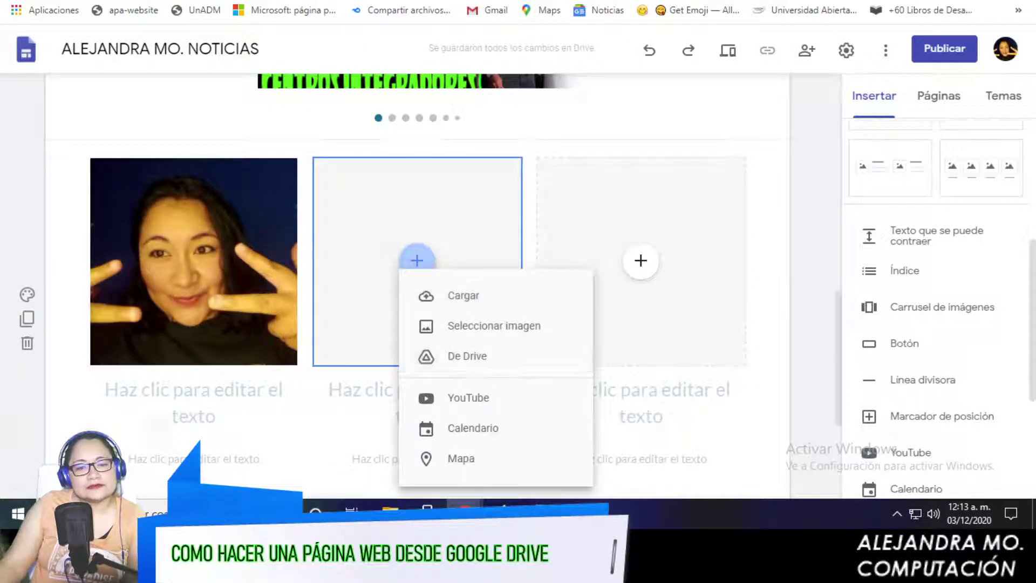
Step: Search YouTube for 'ALAMO.' and embed the '100% CONFIRMADO' 11 mil pesos video in the middle card
left_click(469, 397)
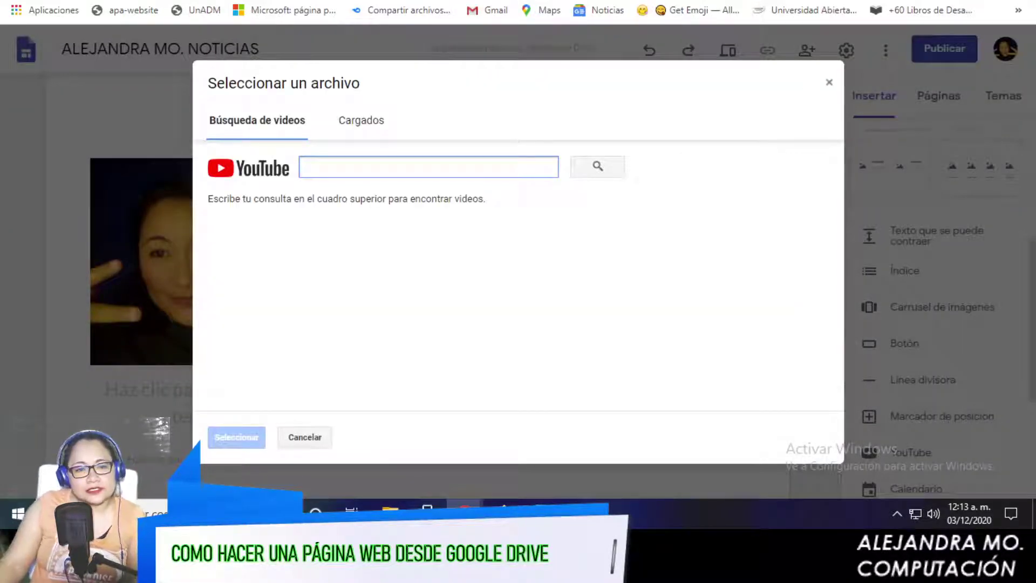
type("AL")
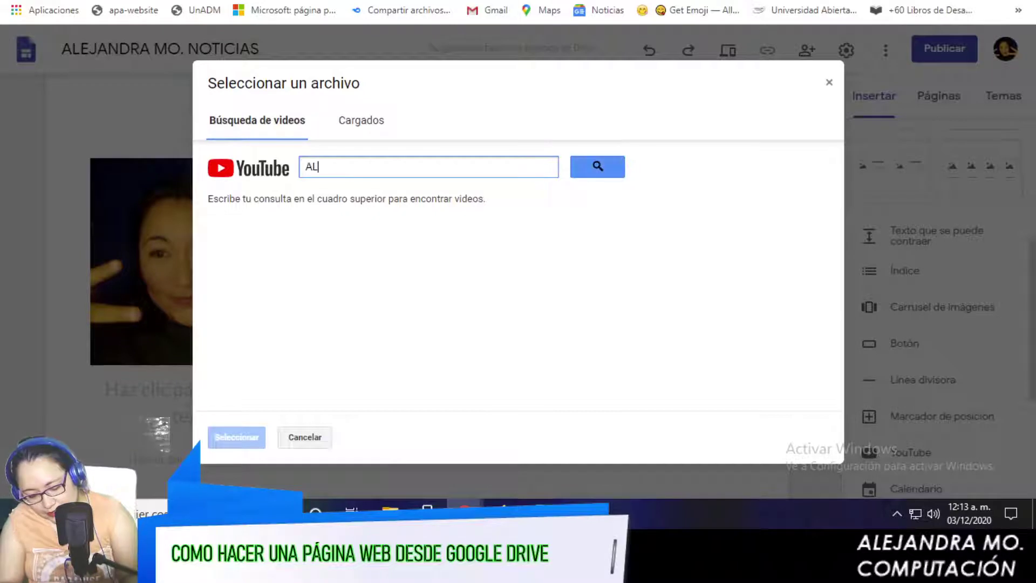
type("EJANDRA")
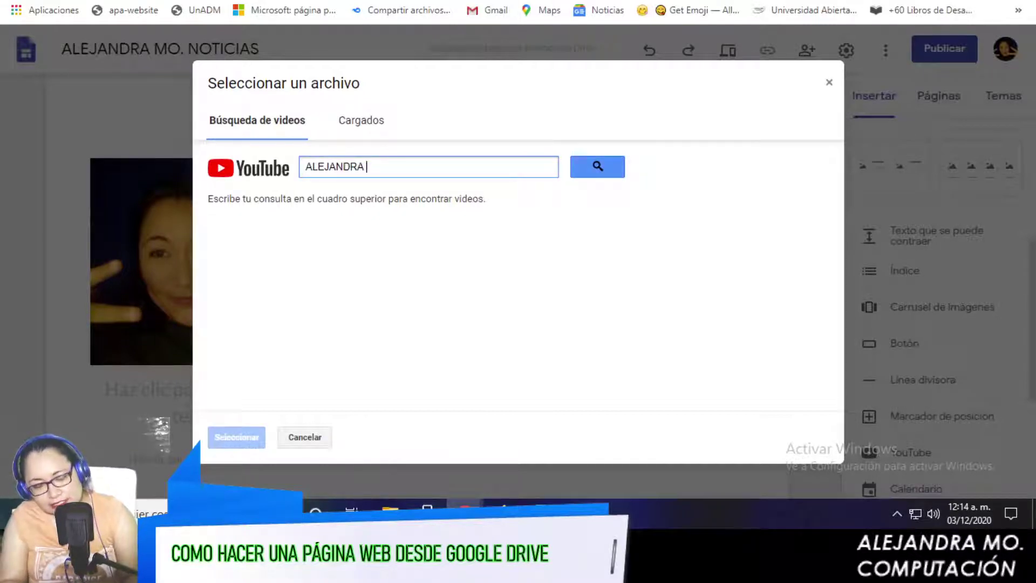
type("MO.")
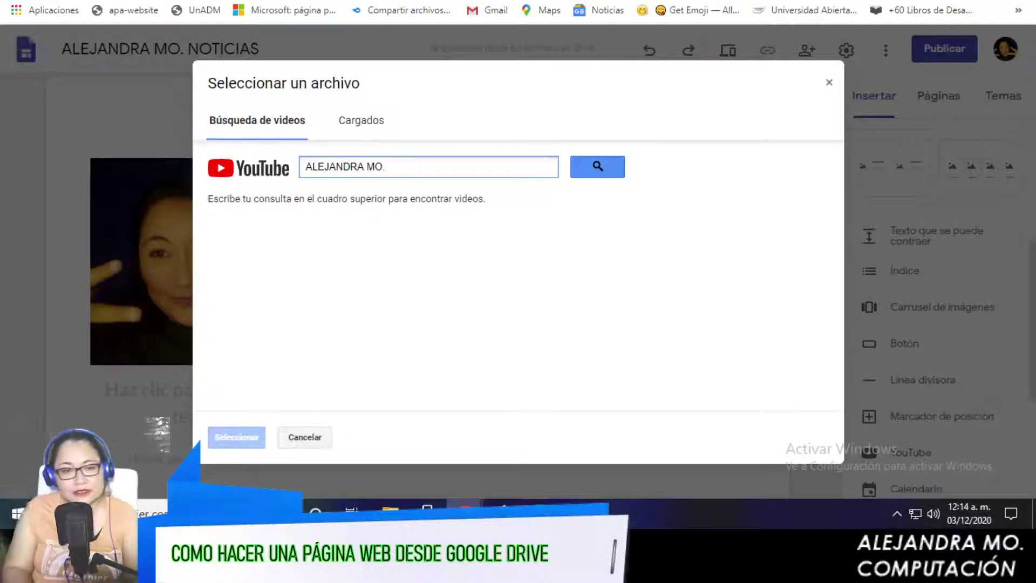
key("Return")
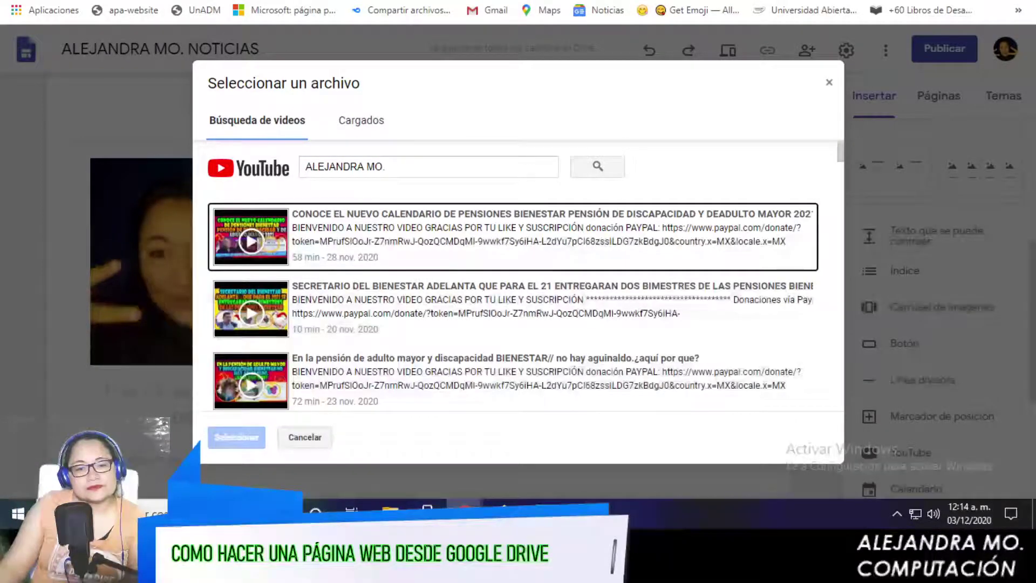
scroll(518, 302, "down", 2)
left_click(513, 376)
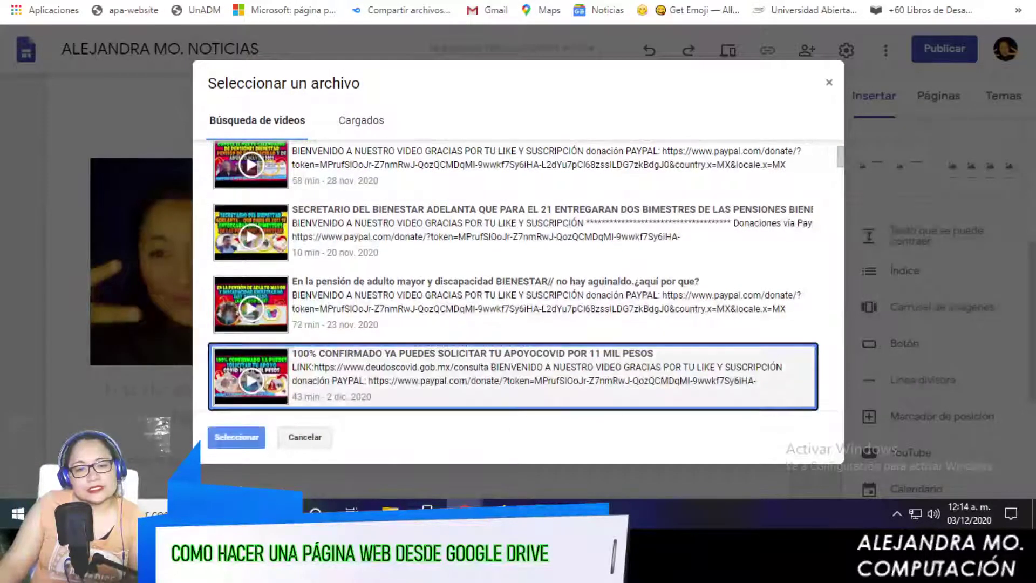
left_click(236, 437)
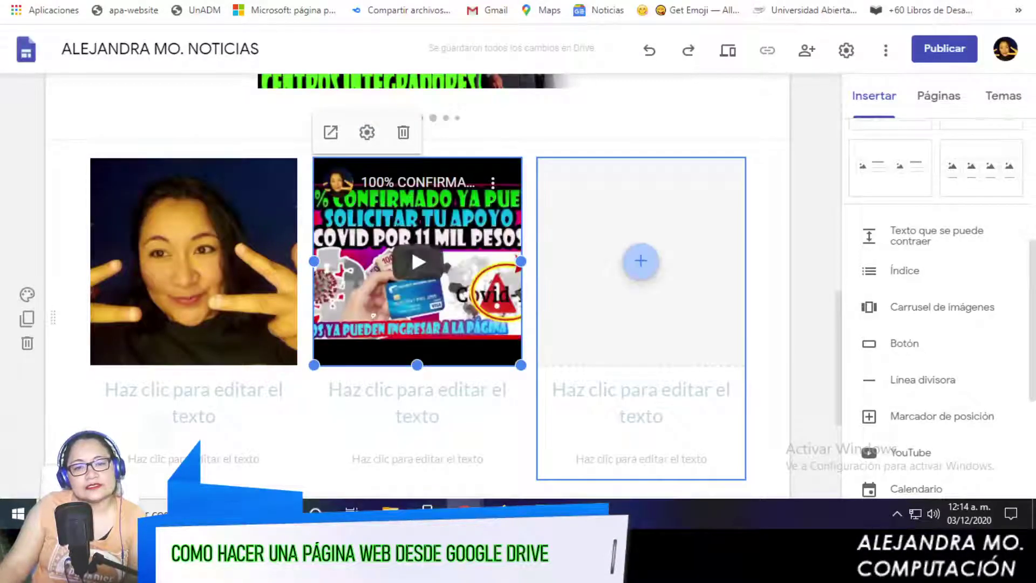
left_click(641, 261)
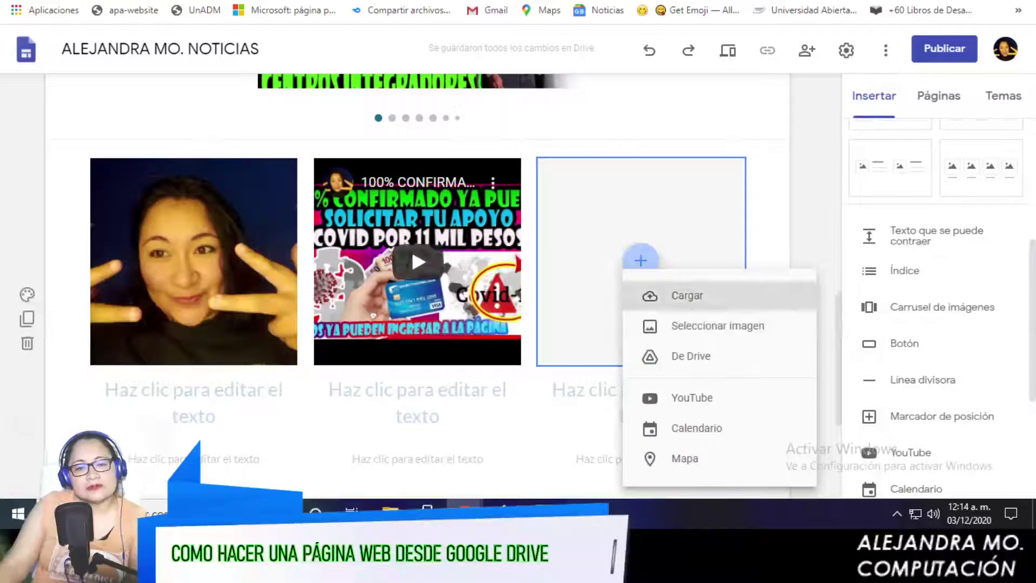
Step: Insert the 'Festivos en México' Google Calendar into the third card
left_click(697, 428)
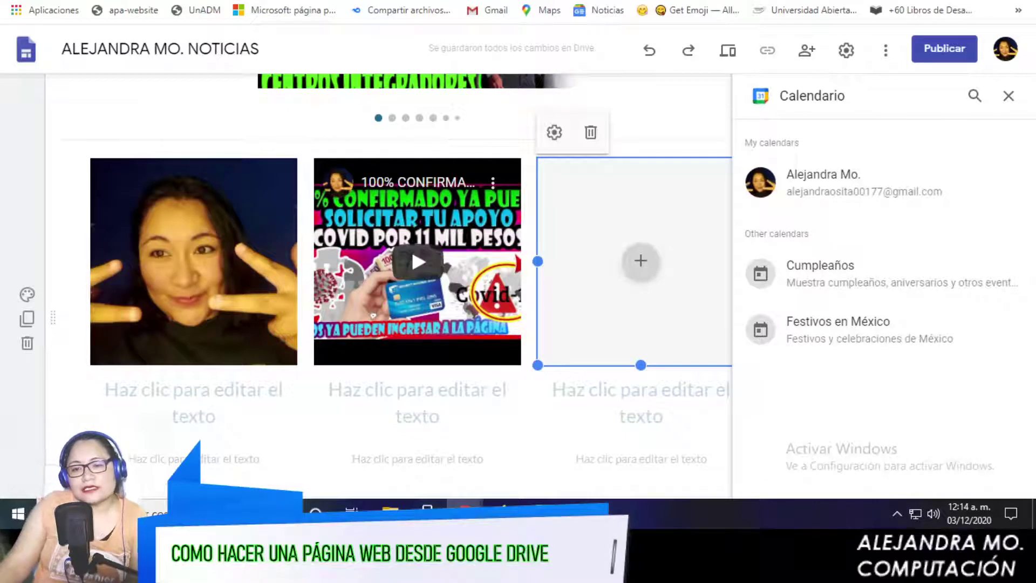
left_click(864, 329)
left_click(997, 479)
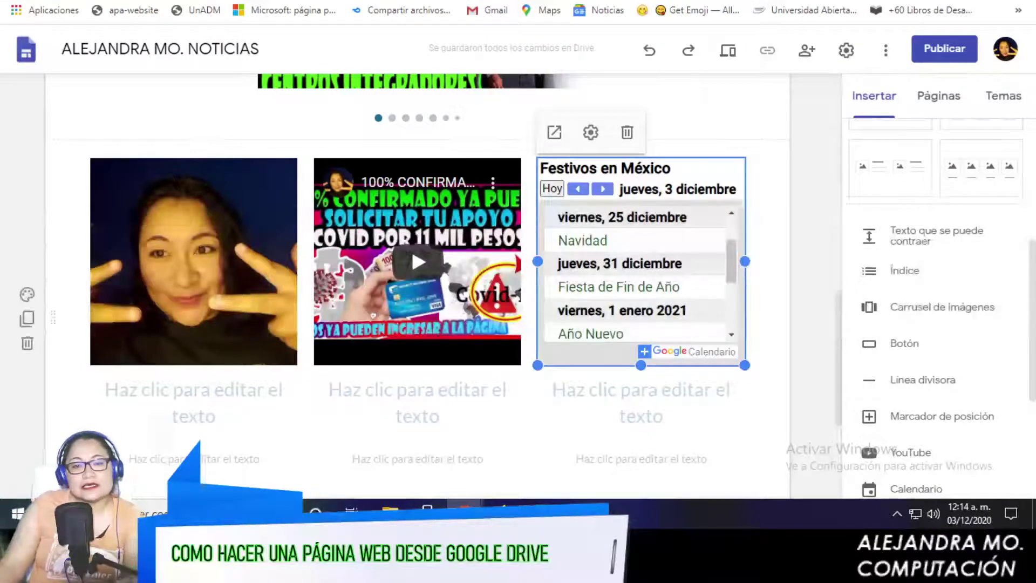
scroll(415, 286, "up", 5)
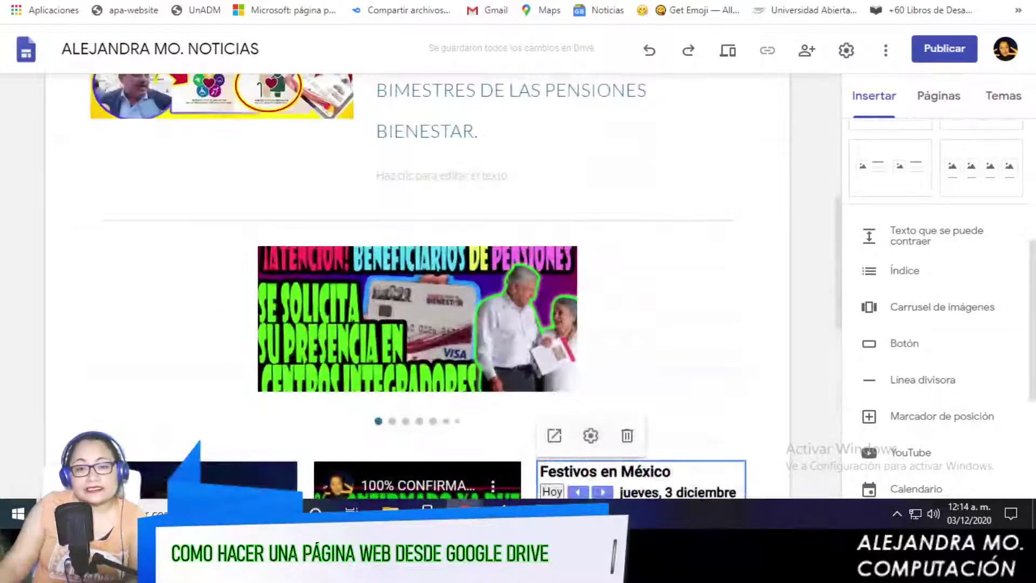
scroll(415, 286, "up", 2)
scroll(416, 286, "up", 5)
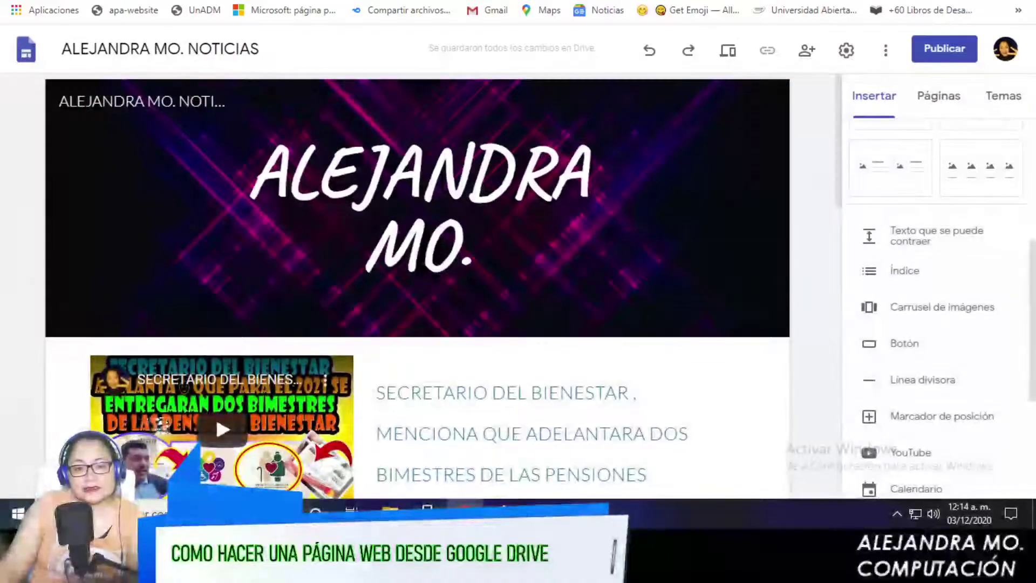
scroll(416, 286, "down", 5)
scroll(416, 286, "down", 5)
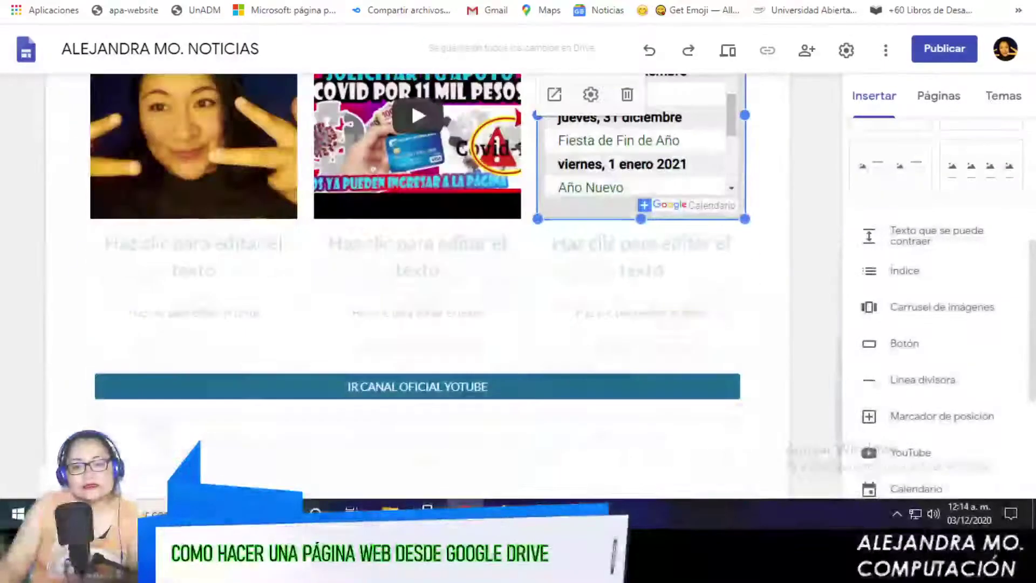
scroll(415, 286, "down", 2)
scroll(415, 286, "up", 2)
scroll(415, 286, "up", 5)
scroll(415, 286, "up", 5)
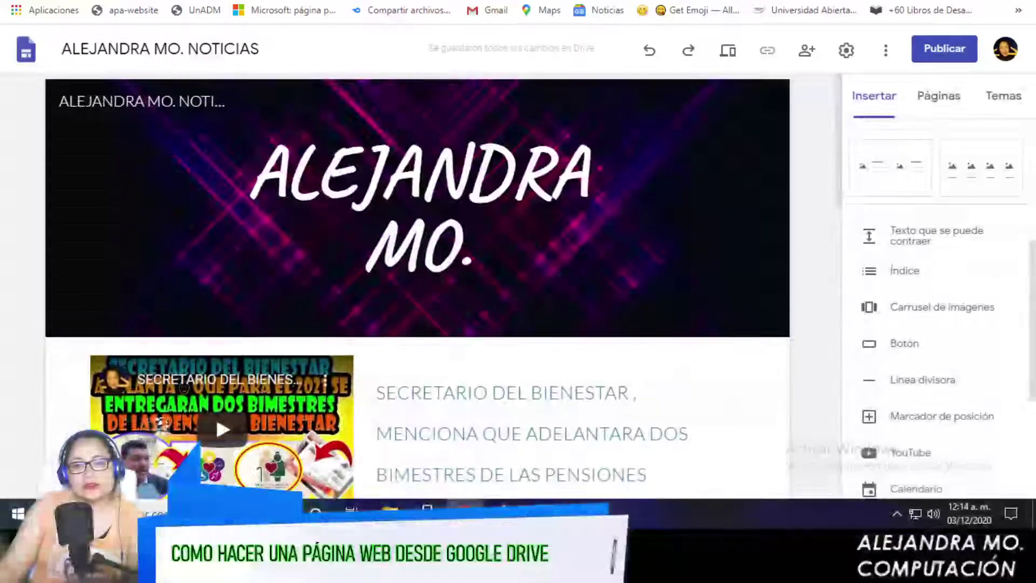
Step: Open the site preview at phone width and scroll down through the single-column layout
left_click(728, 50)
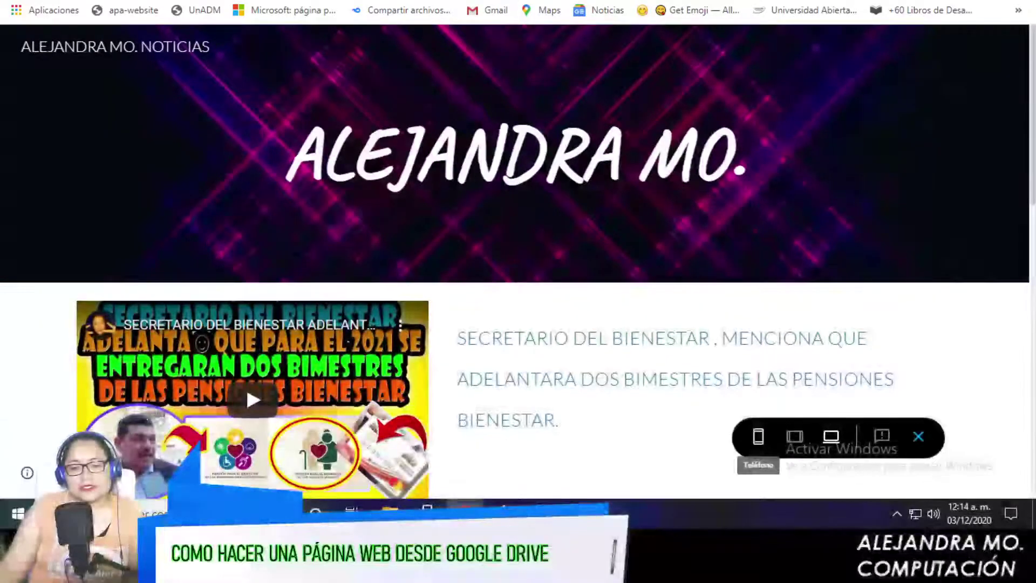
left_click(758, 436)
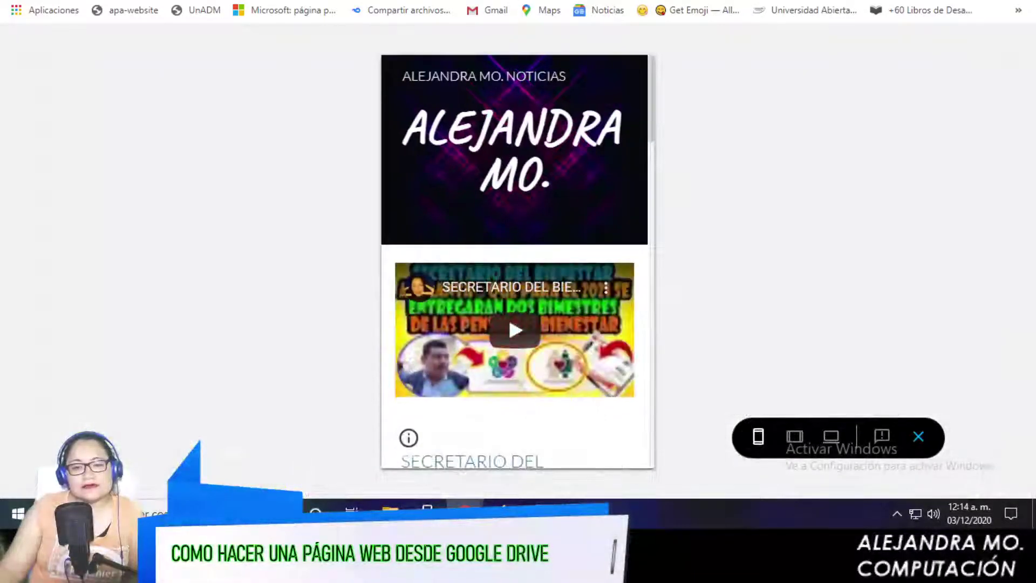
scroll(516, 262, "down", 5)
scroll(515, 262, "down", 2)
scroll(516, 262, "down", 4)
scroll(515, 262, "down", 4)
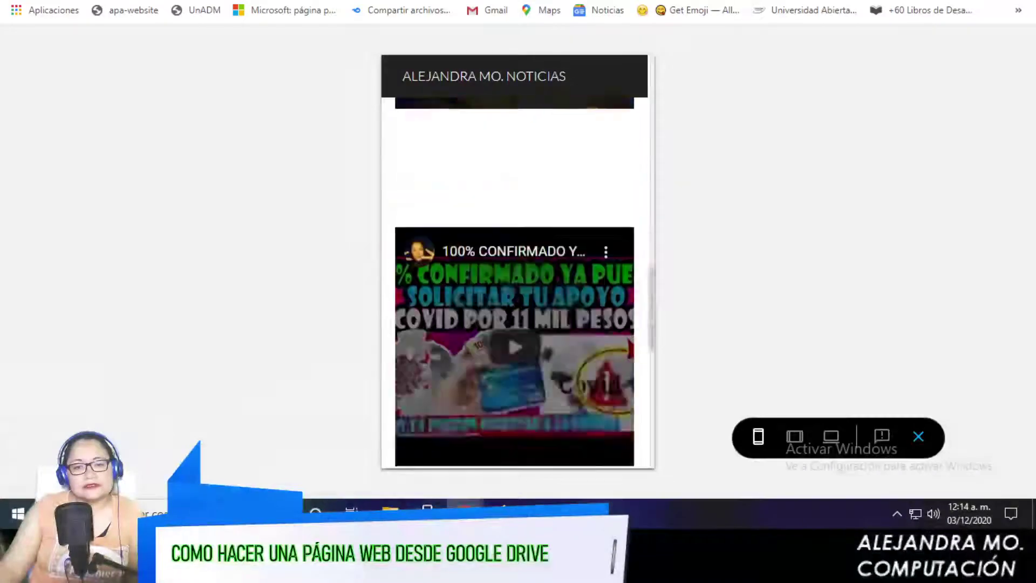
scroll(515, 262, "down", 3)
scroll(516, 262, "down", 2)
scroll(515, 261, "down", 3)
scroll(515, 262, "down", 3)
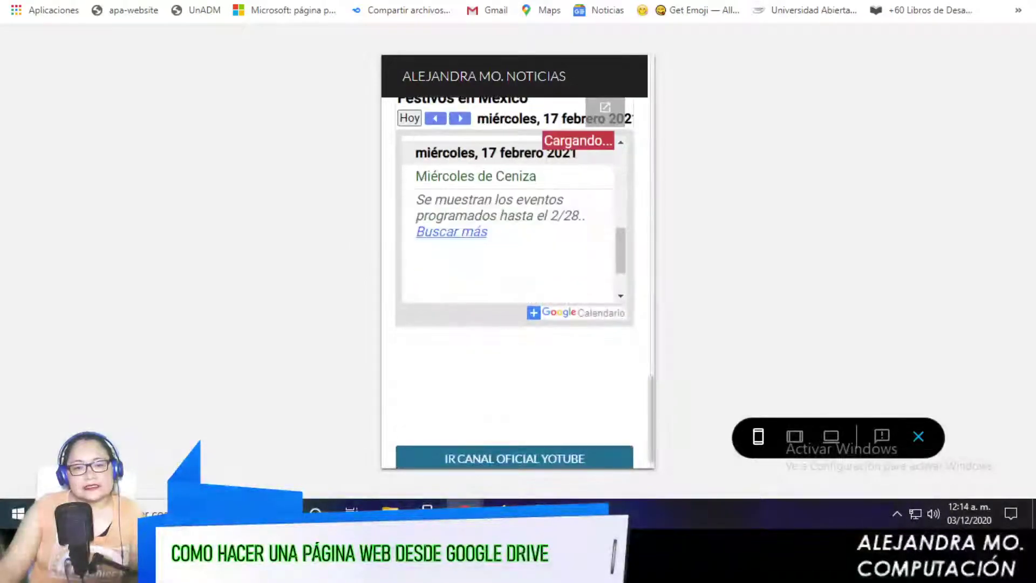
scroll(516, 262, "down", 3)
scroll(515, 261, "down", 3)
scroll(516, 262, "down", 1)
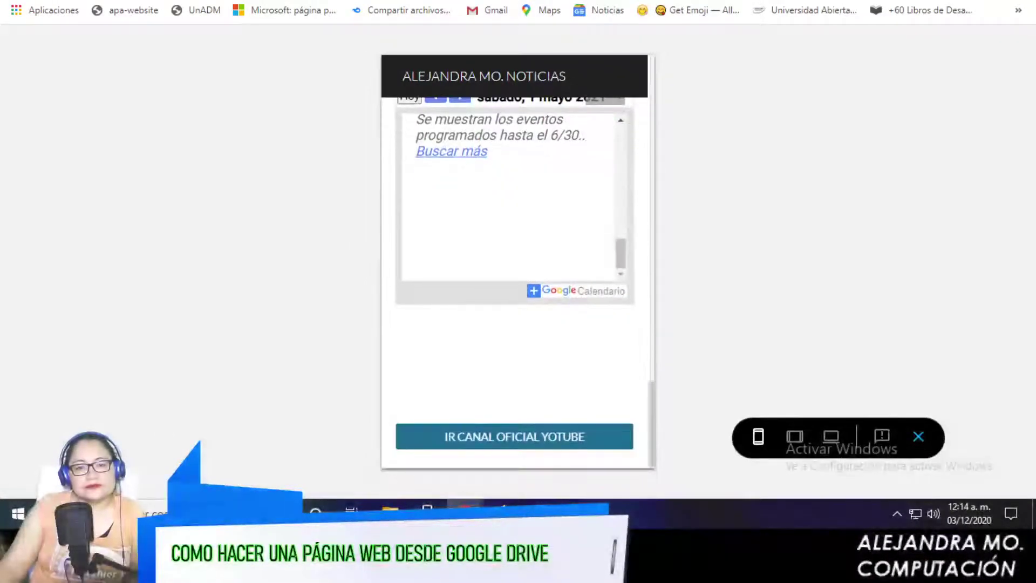
left_click(516, 437)
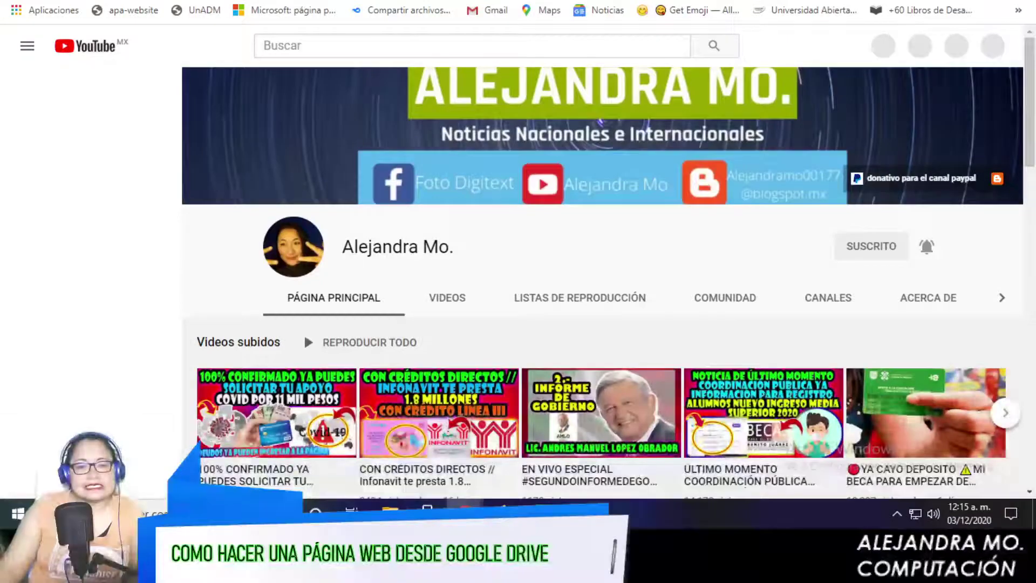
scroll(302, 332, "down", 5)
scroll(200, 429, "down", 5)
scroll(227, 351, "down", 5)
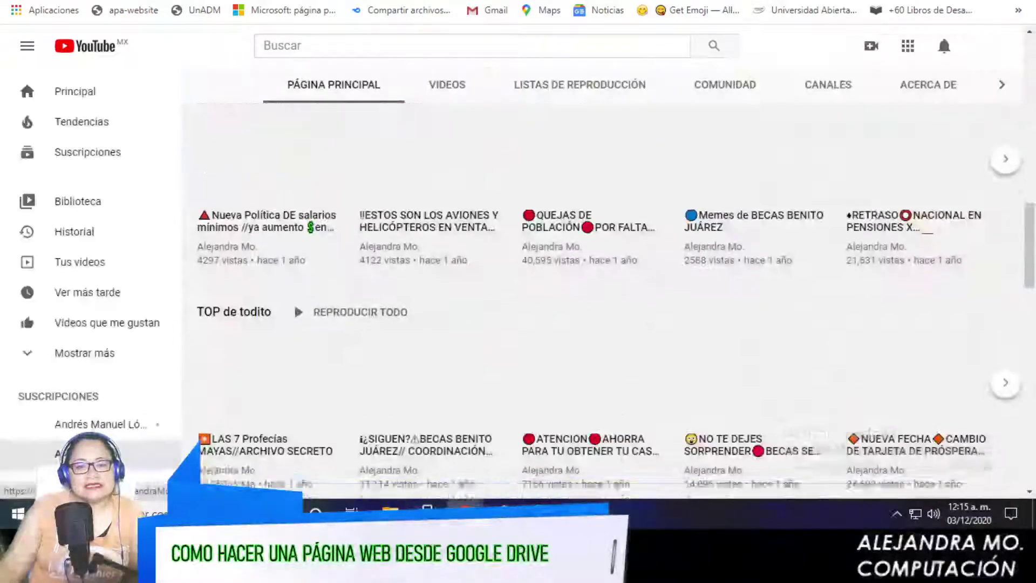
scroll(270, 237, "down", 2)
scroll(594, 297, "down", 4)
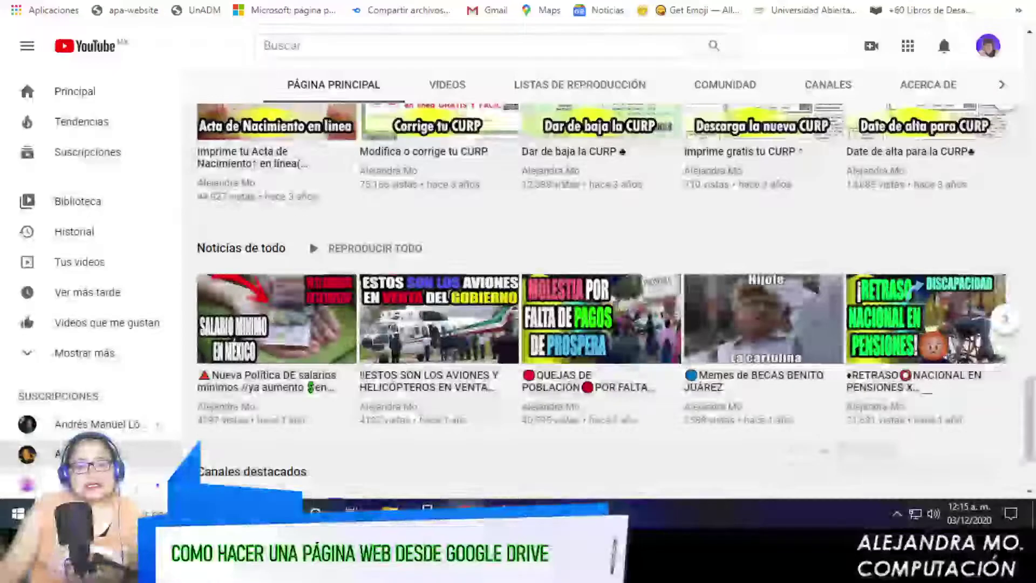
scroll(594, 297, "down", 3)
scroll(605, 302, "up", 5)
scroll(604, 302, "up", 5)
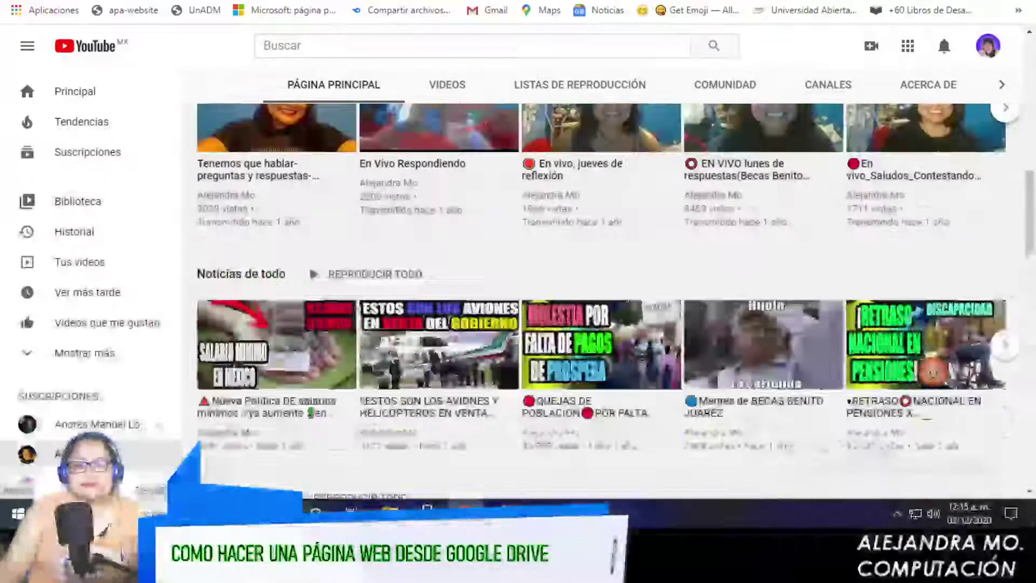
scroll(605, 302, "up", 5)
scroll(601, 122, "up", 5)
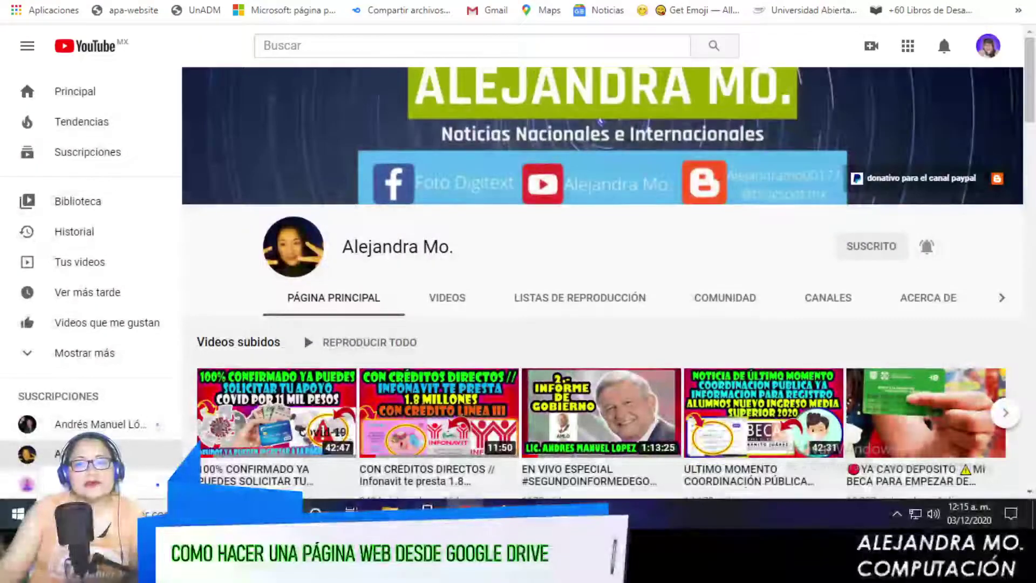
key("ctrl+w")
Step: Switch the preview to tablet width and scroll back to the top of the page
scroll(514, 280, "up", 5)
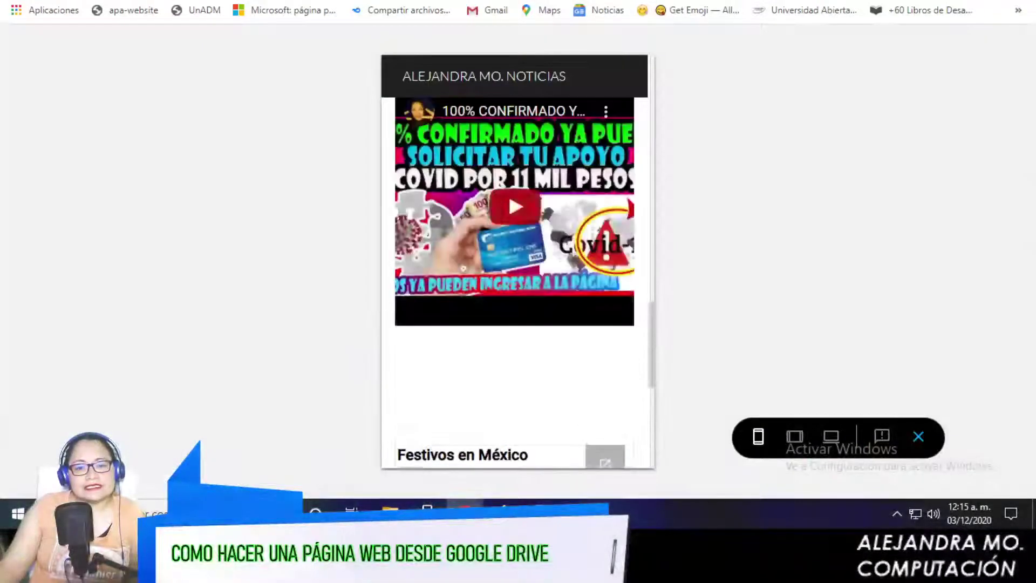
scroll(514, 280, "up", 1)
scroll(515, 281, "up", 2)
scroll(514, 280, "up", 3)
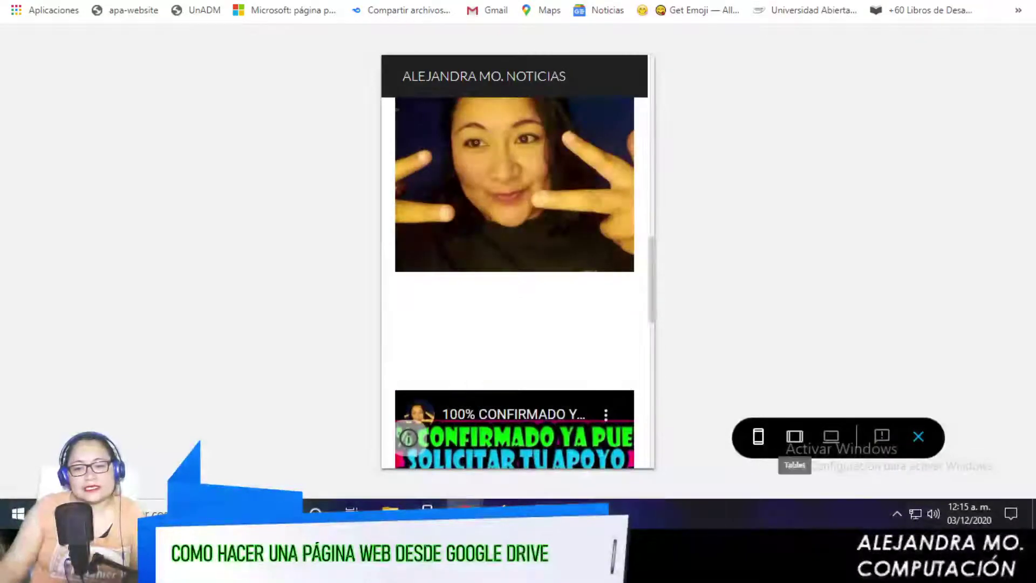
left_click(795, 436)
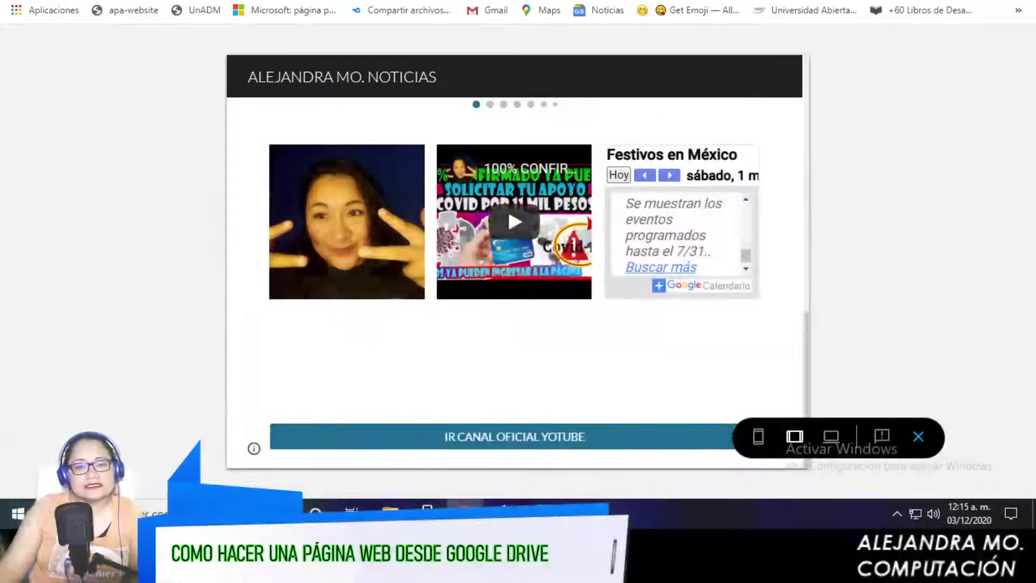
scroll(514, 259, "up", 2)
scroll(515, 259, "up", 4)
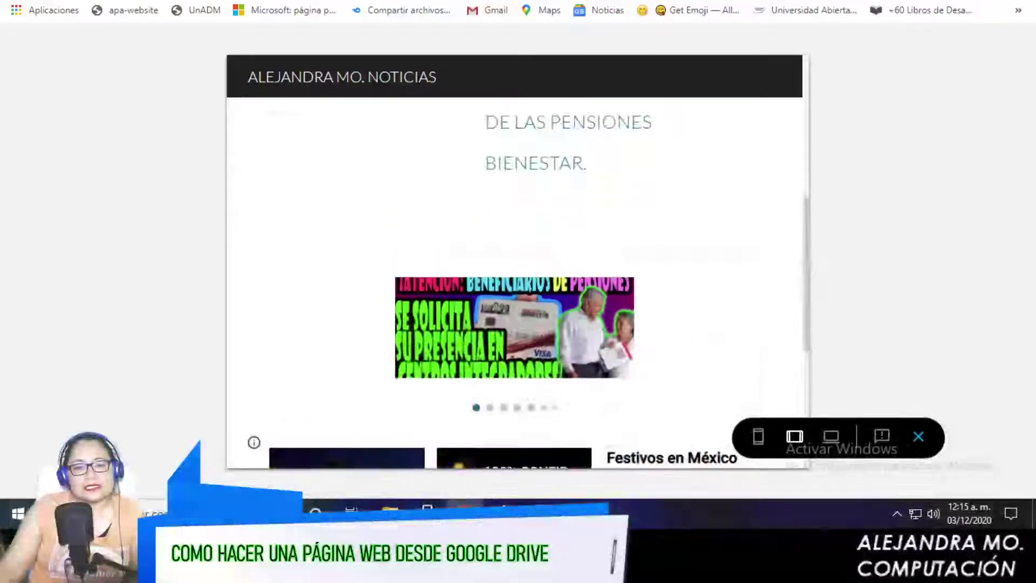
scroll(514, 260, "up", 4)
scroll(514, 259, "up", 3)
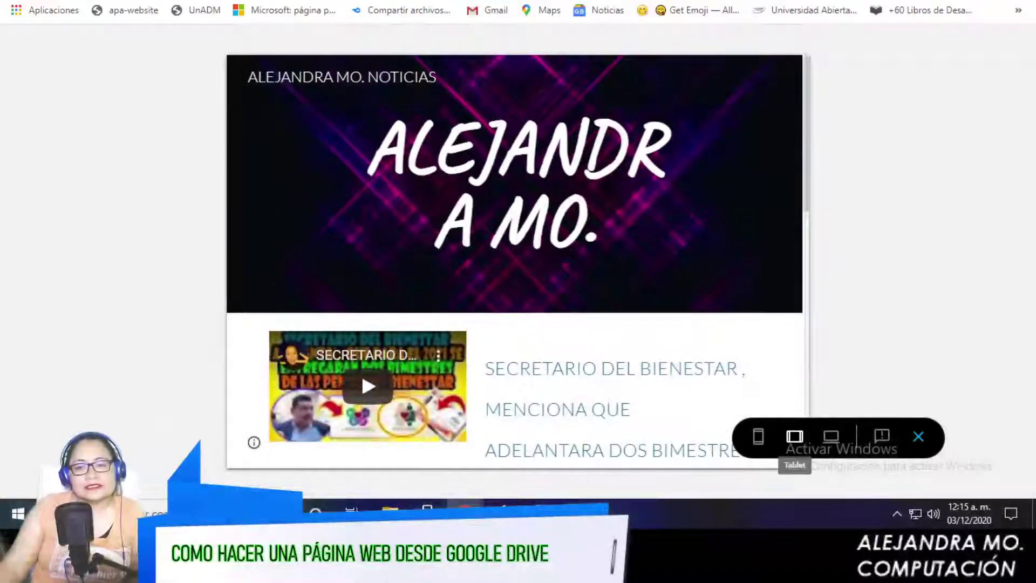
Step: Switch the preview to full desktop width and scroll through the video section, carousel, cards and button
left_click(832, 436)
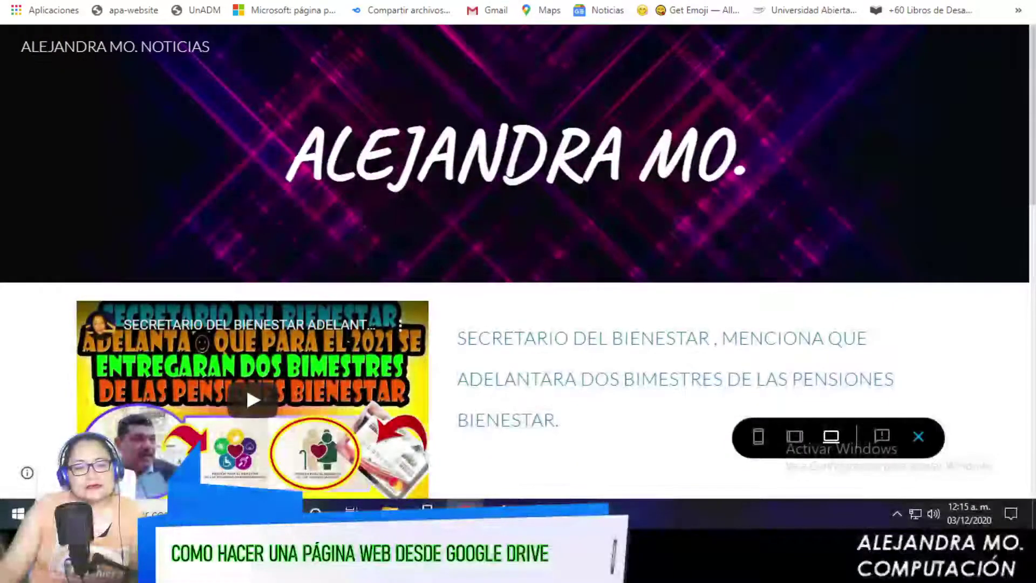
scroll(508, 276, "down", 3)
scroll(508, 276, "down", 5)
scroll(508, 276, "down", 4)
scroll(509, 276, "down", 3)
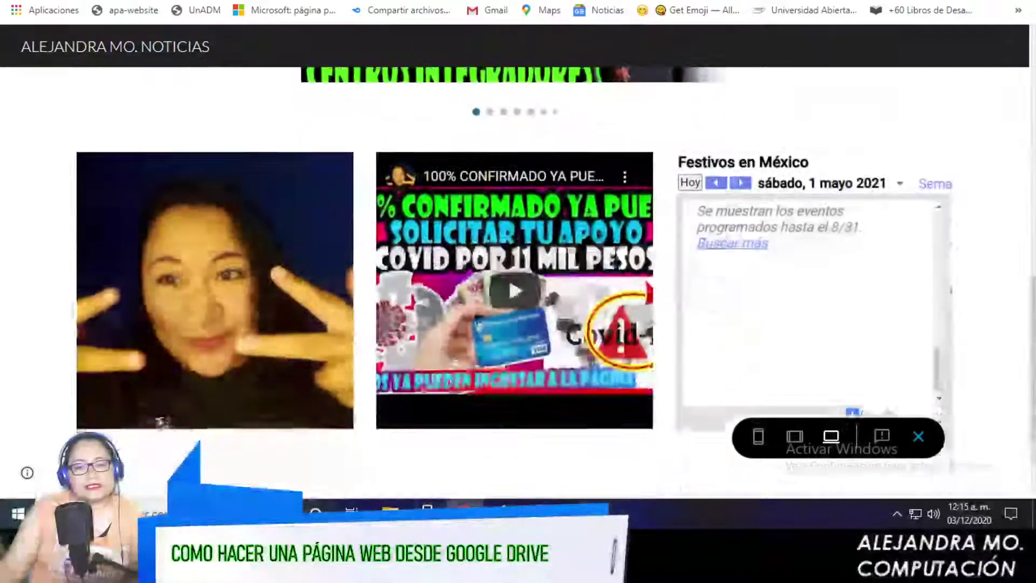
scroll(810, 291, "up", 3)
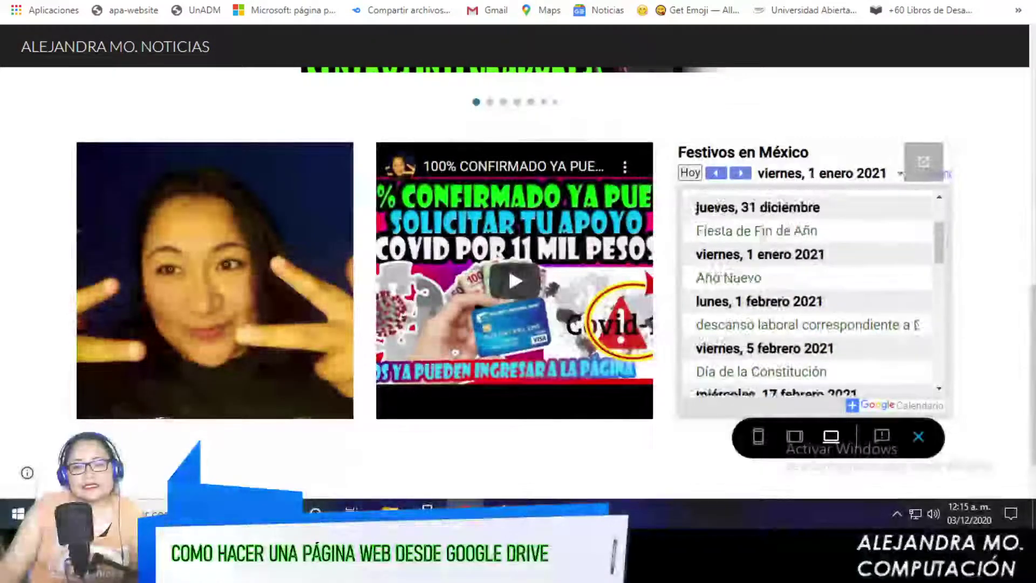
scroll(809, 292, "up", 3)
scroll(810, 291, "up", 1)
scroll(809, 291, "up", 1)
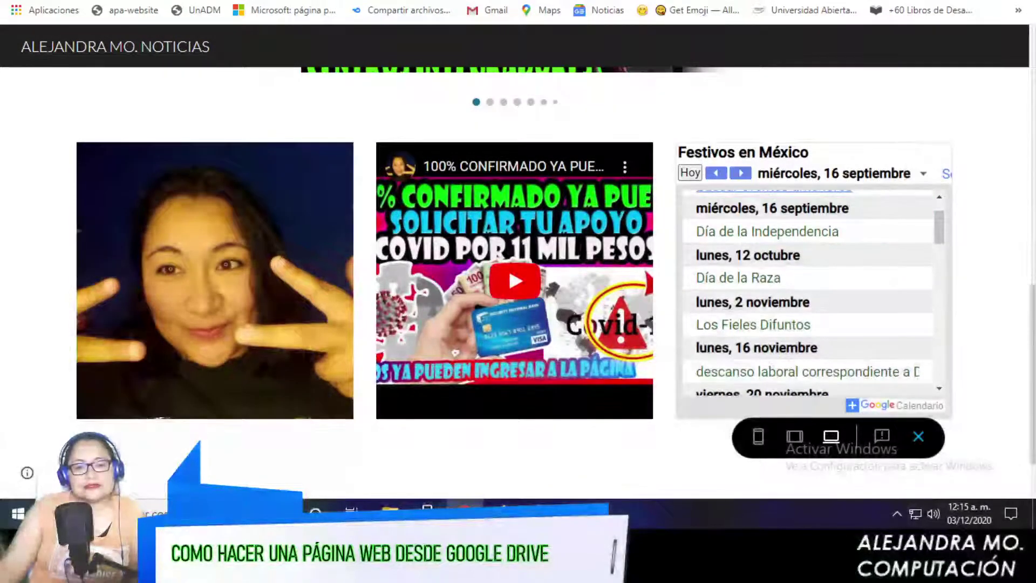
scroll(514, 469, "down", 2)
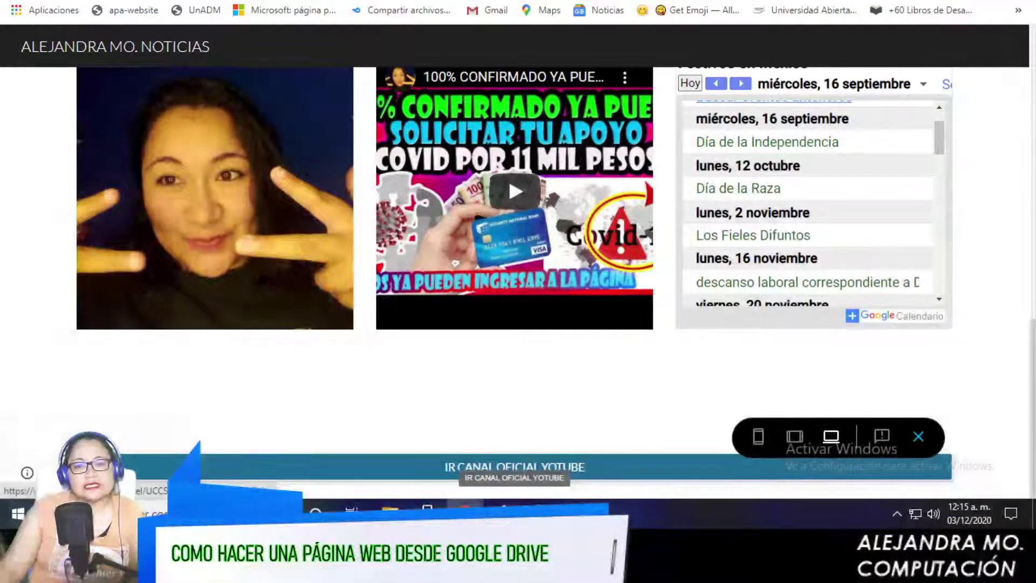
scroll(518, 270, "up", 5)
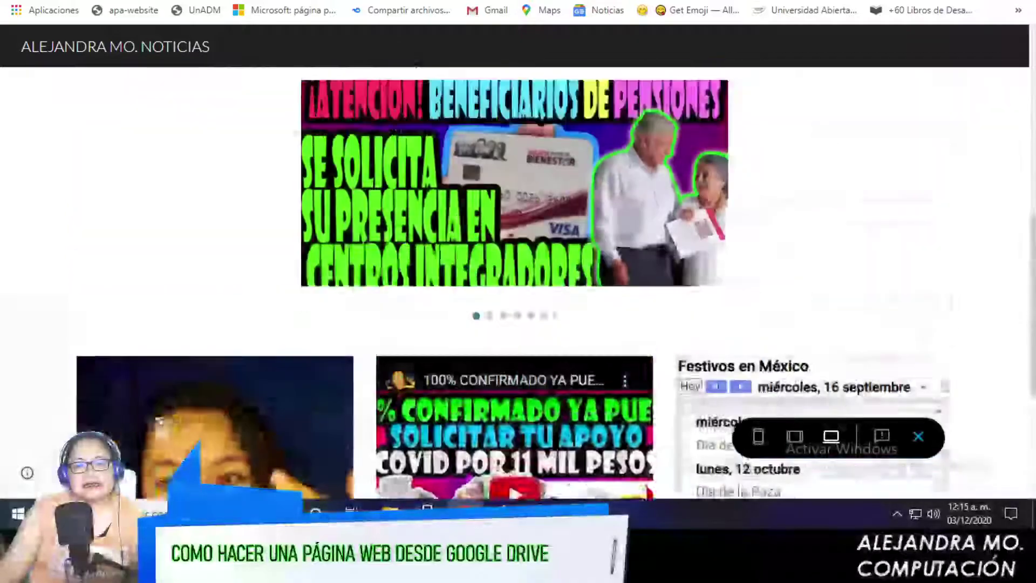
scroll(518, 270, "up", 5)
scroll(518, 270, "up", 3)
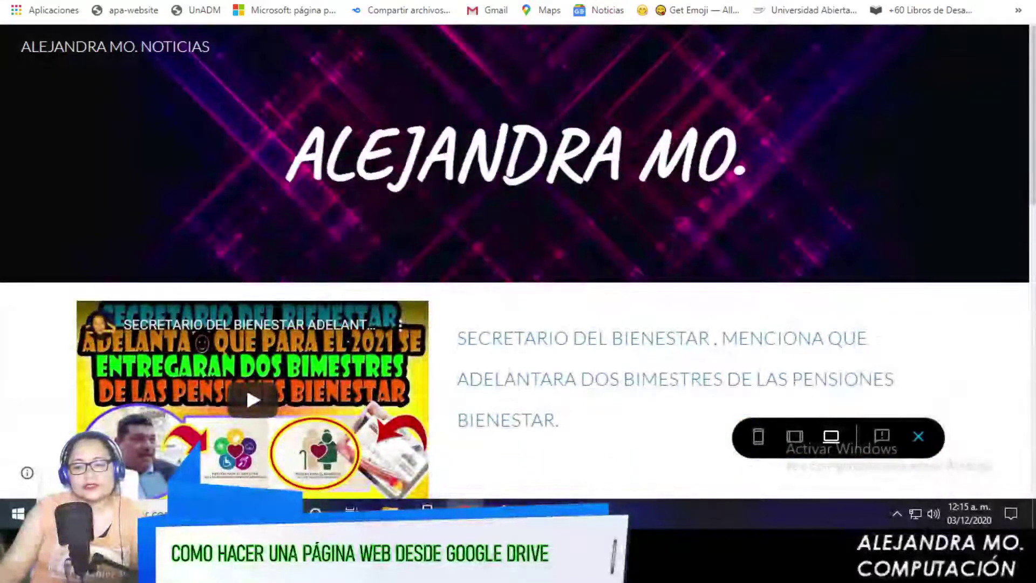
Step: Leave the preview and check the Página principal page options in the Páginas panel without changing them
left_click(919, 436)
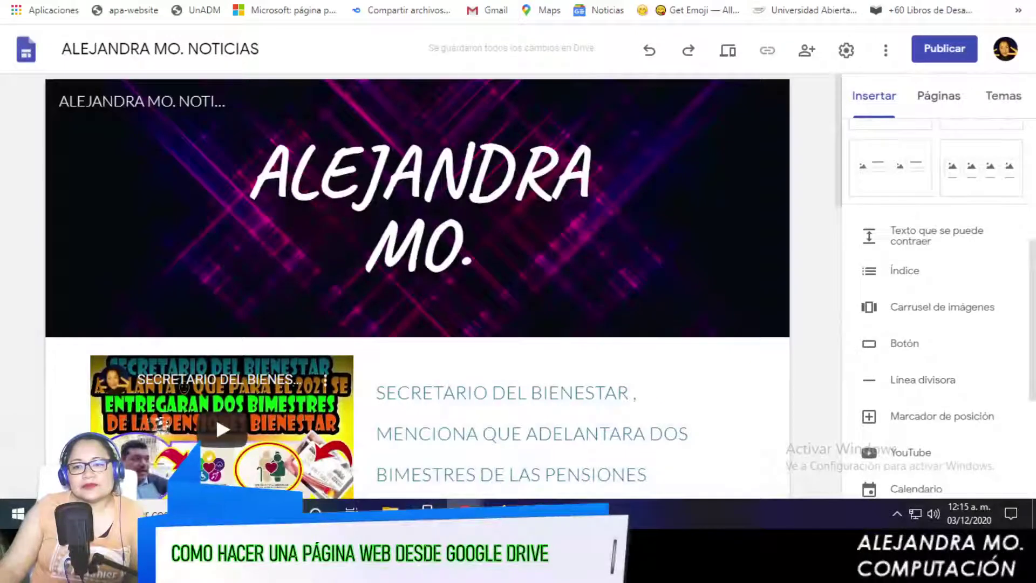
left_click(939, 96)
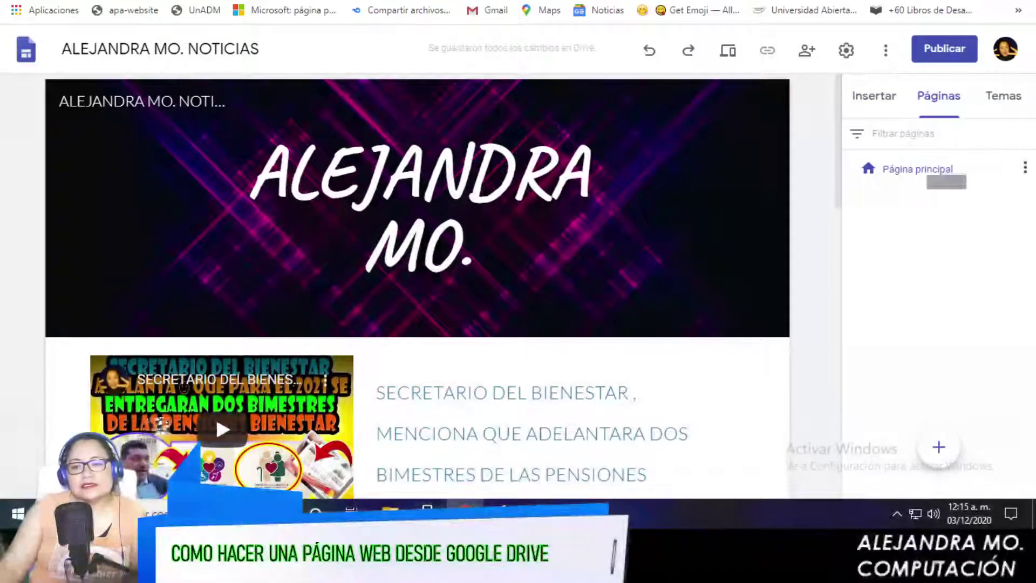
left_click(917, 168)
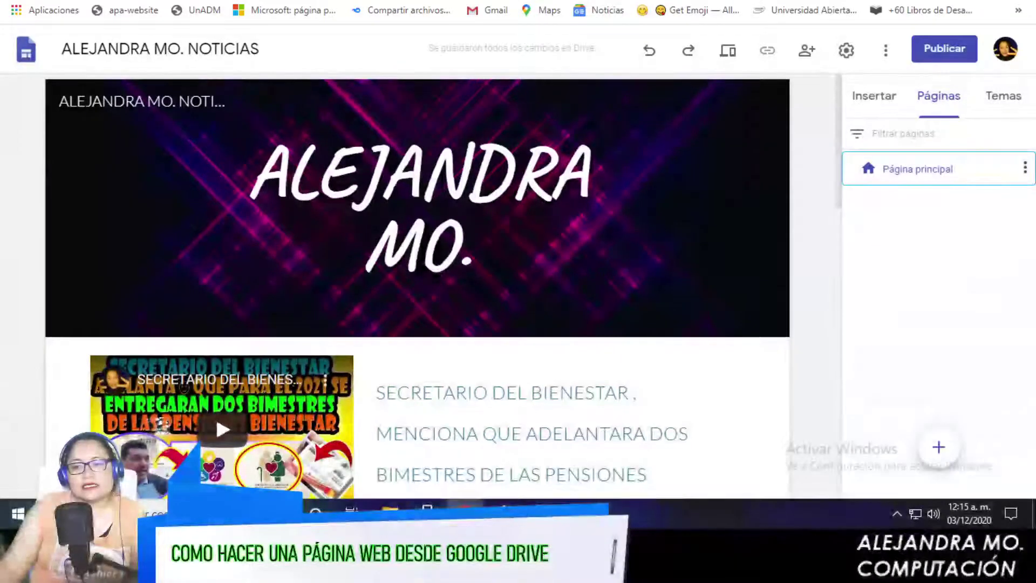
left_click(1025, 168)
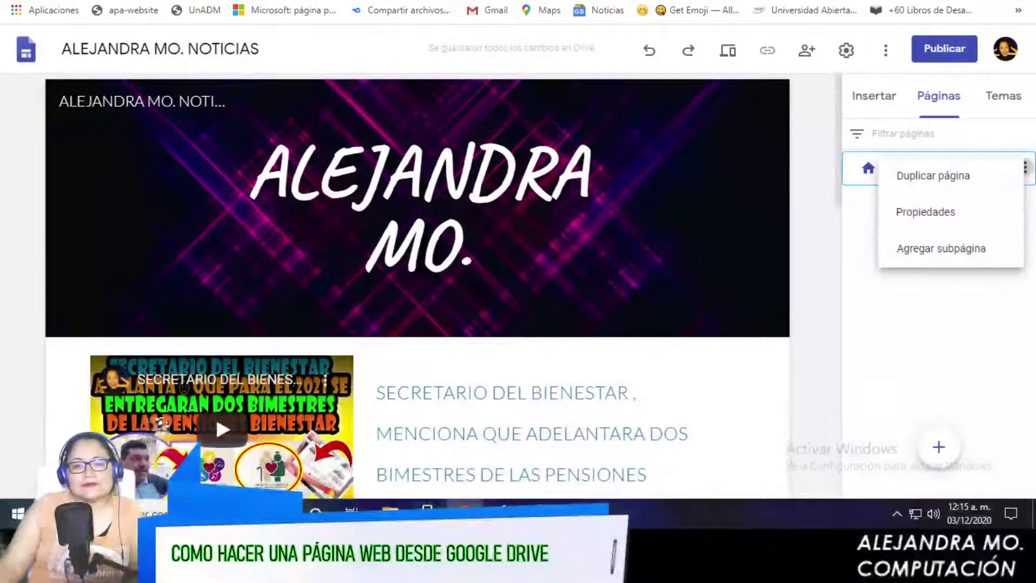
key("Escape")
Step: Select the pension news text beside the first video and scroll back up to the header
left_click(540, 432)
scroll(539, 324, "down", 7)
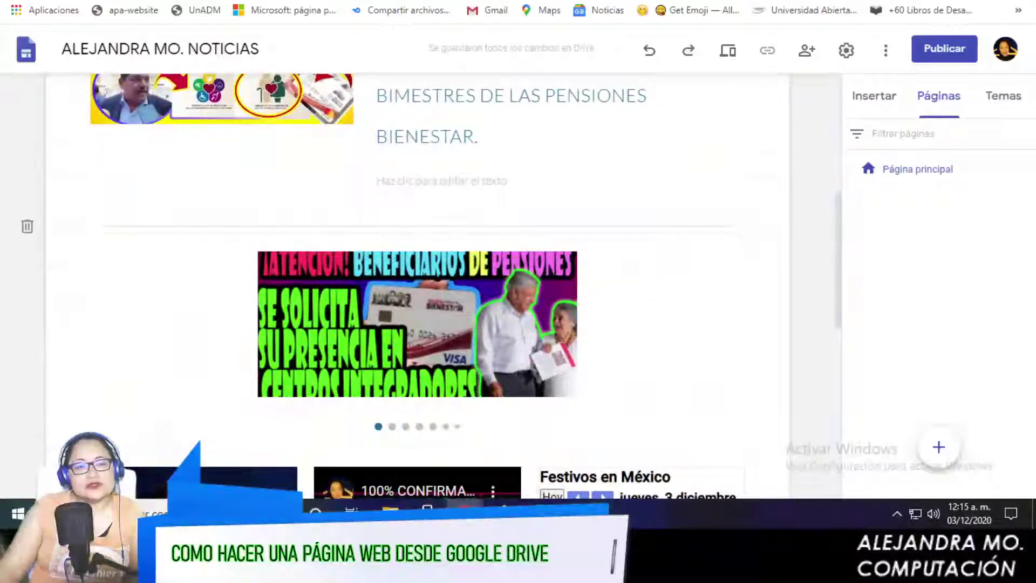
scroll(415, 286, "up", 4)
scroll(415, 286, "up", 3)
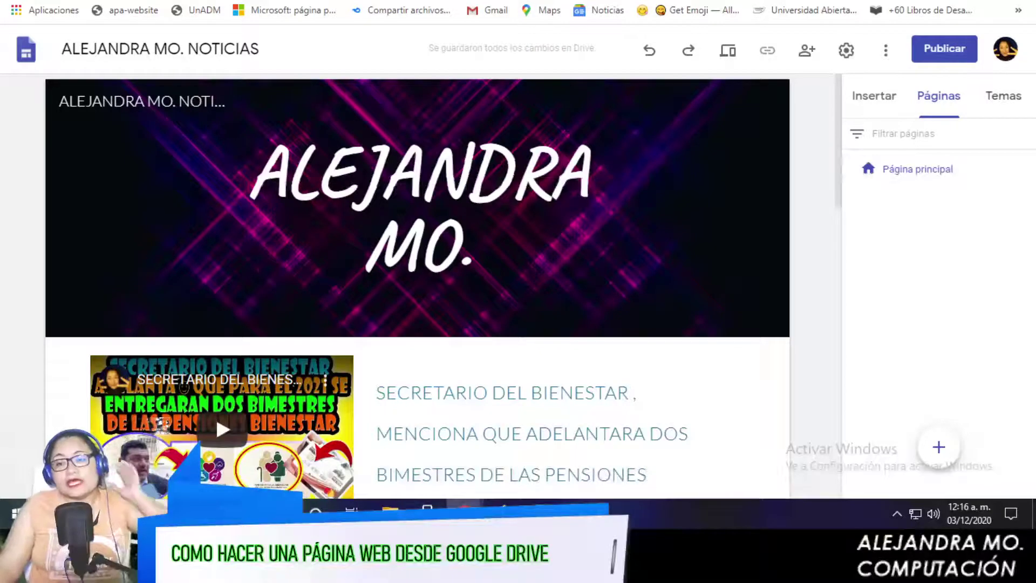
Step: Choose the Impresión theme from the Temas list, then scroll the page to review its red accent lines
left_click(1003, 96)
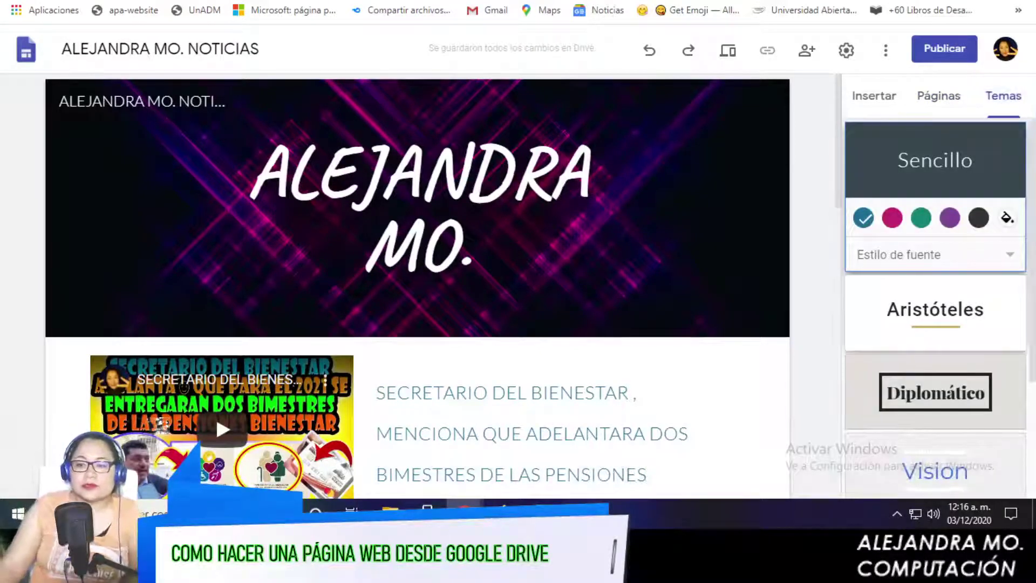
scroll(935, 308, "down", 3)
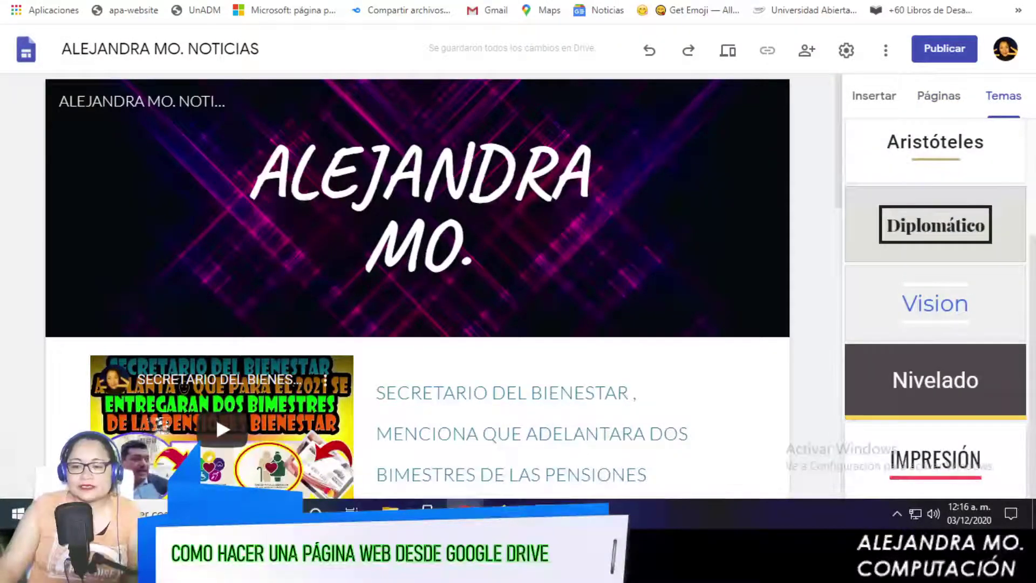
left_click(936, 467)
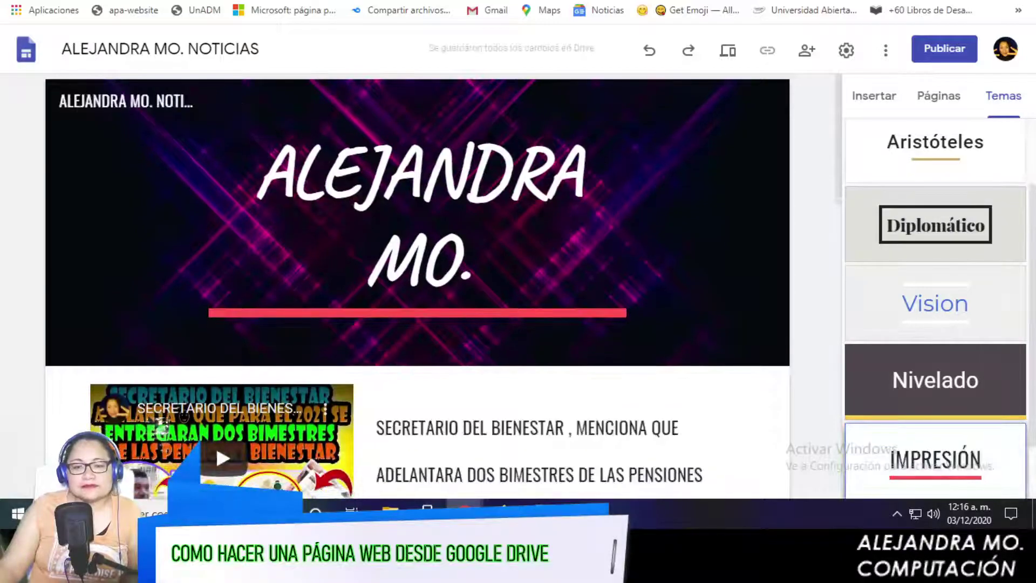
scroll(417, 270, "down", 5)
scroll(417, 270, "down", 4)
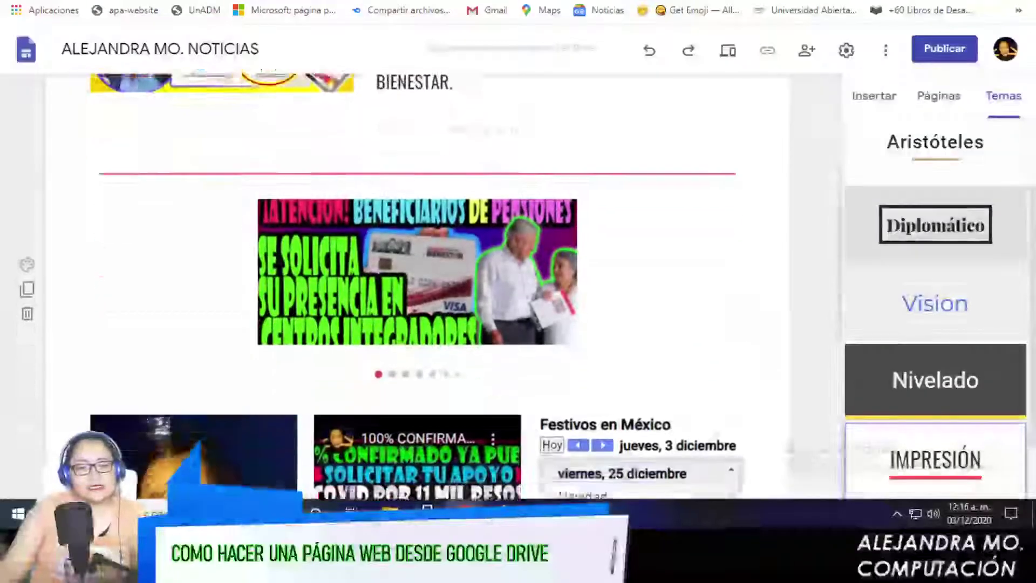
scroll(418, 270, "down", 4)
scroll(417, 270, "down", 2)
scroll(417, 270, "down", 2)
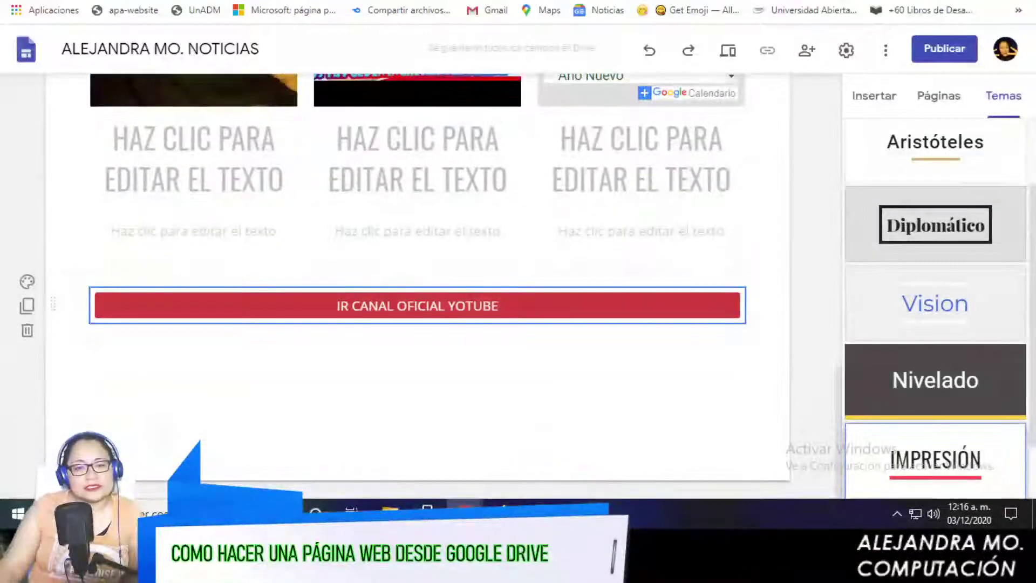
scroll(418, 270, "up", 1)
scroll(417, 270, "up", 3)
scroll(418, 270, "up", 5)
scroll(417, 270, "up", 2)
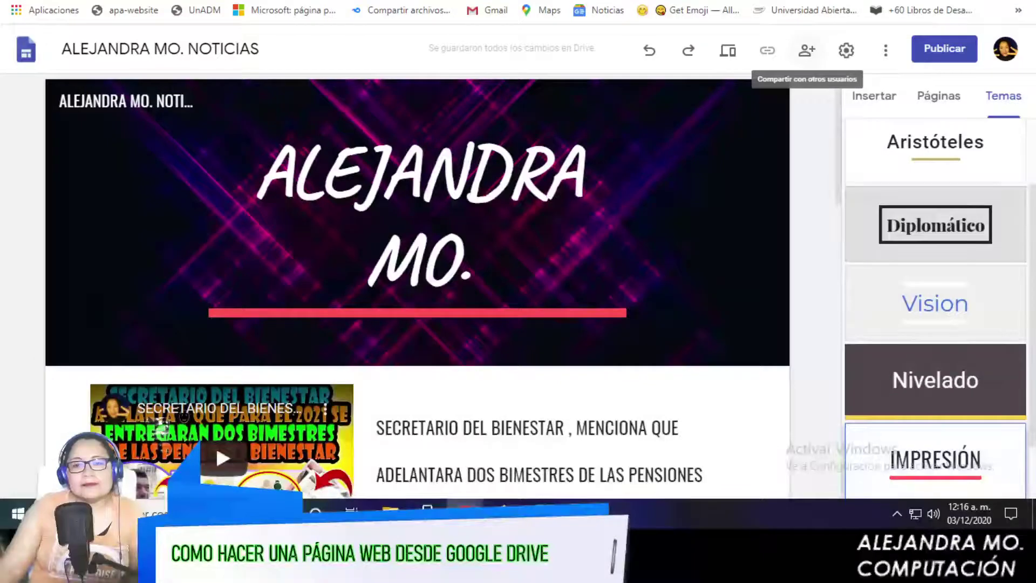
left_click(846, 50)
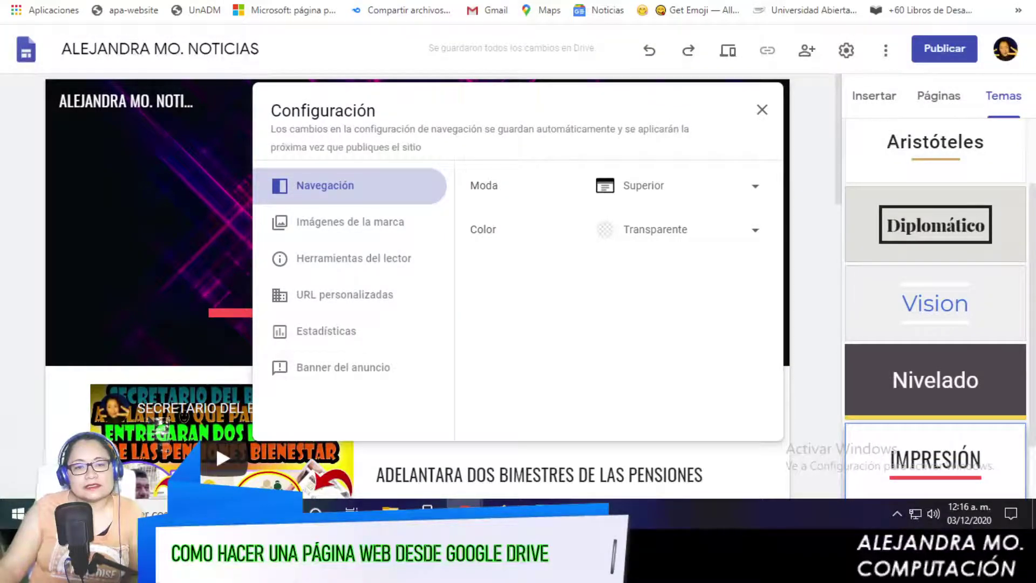
left_click(350, 222)
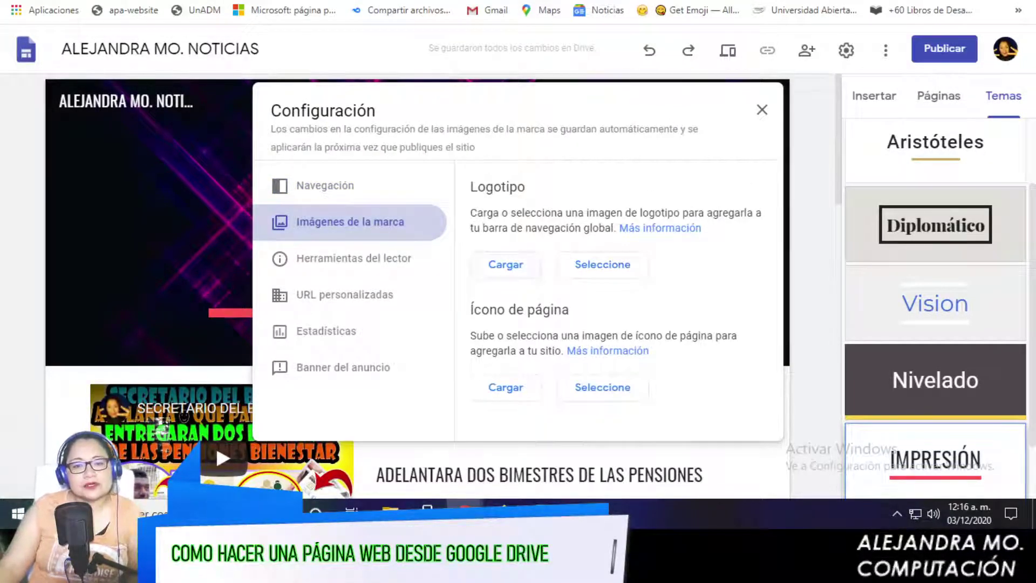
left_click(353, 258)
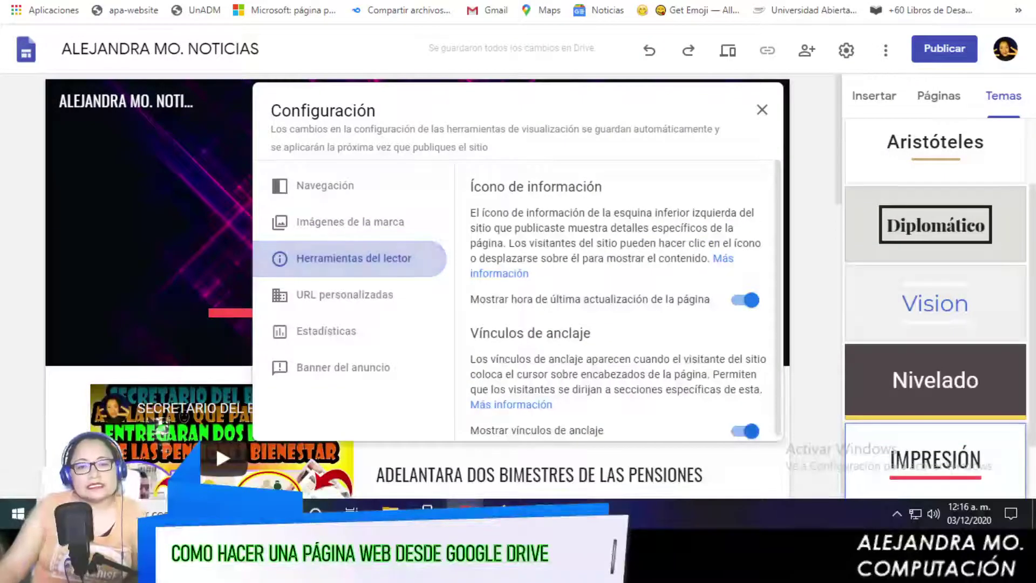
scroll(618, 302, "down", 1)
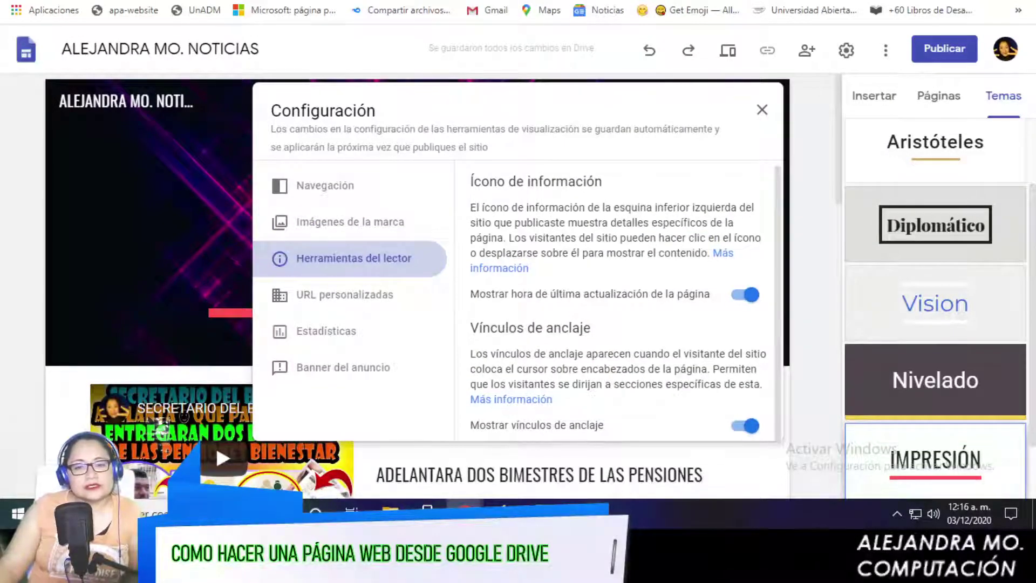
left_click(344, 295)
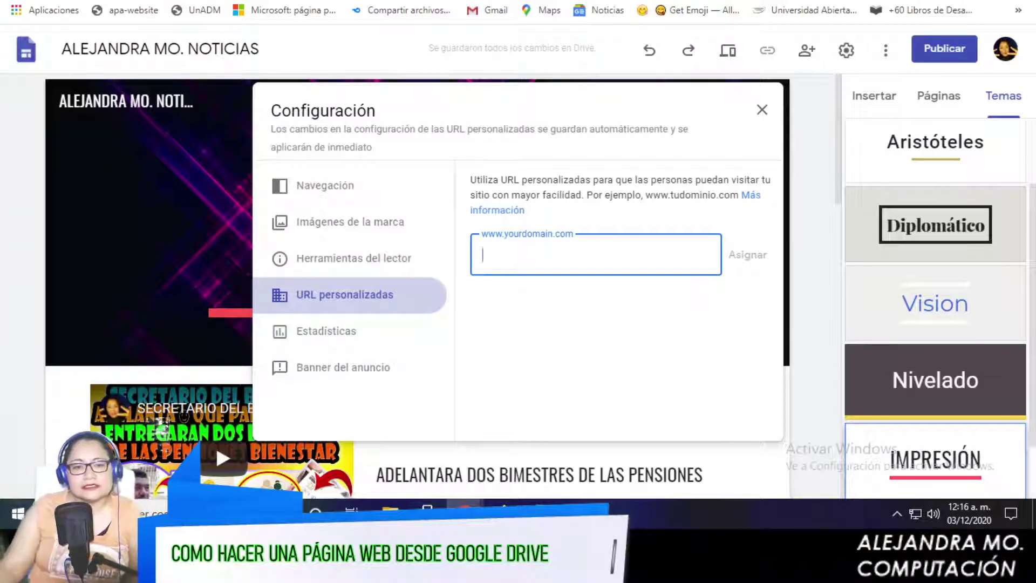
left_click(326, 331)
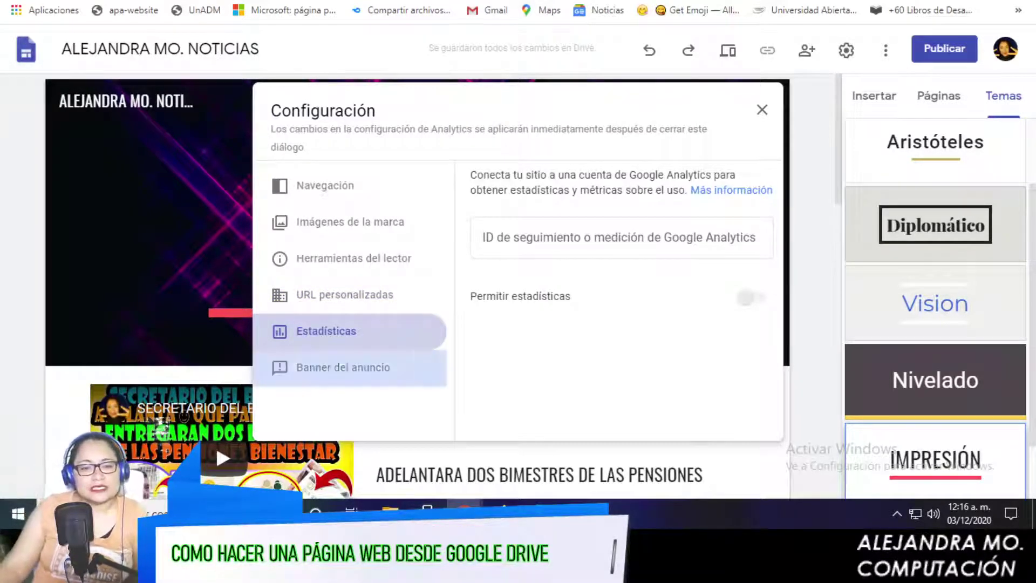
left_click(343, 367)
scroll(621, 302, "down", 1)
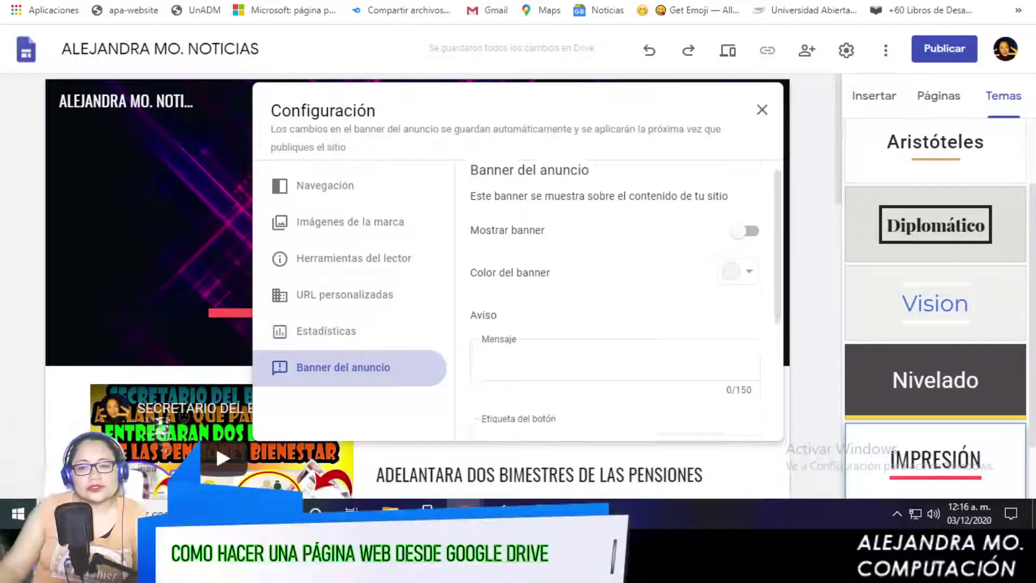
scroll(621, 302, "down", 4)
scroll(620, 302, "up", 5)
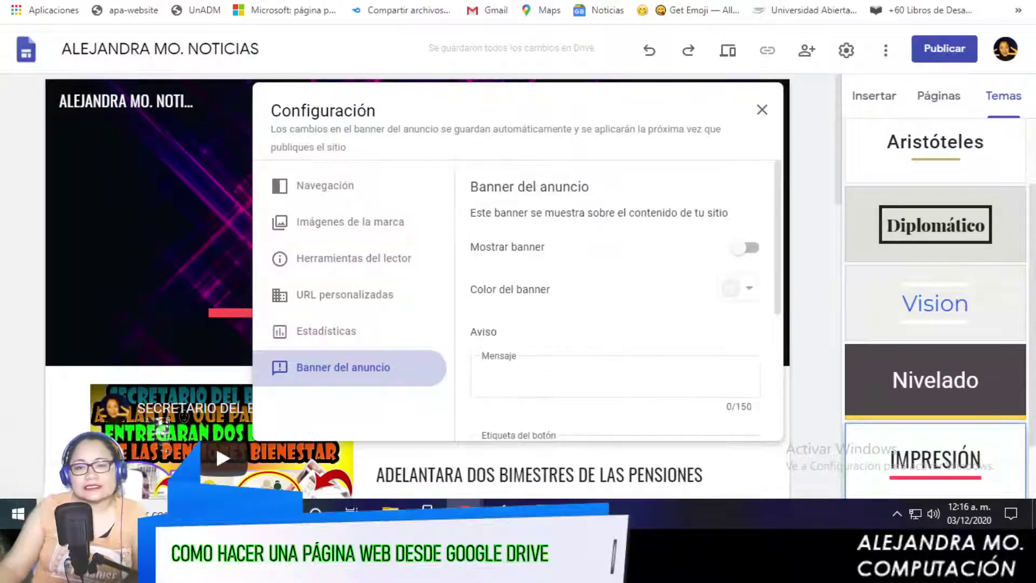
left_click(350, 222)
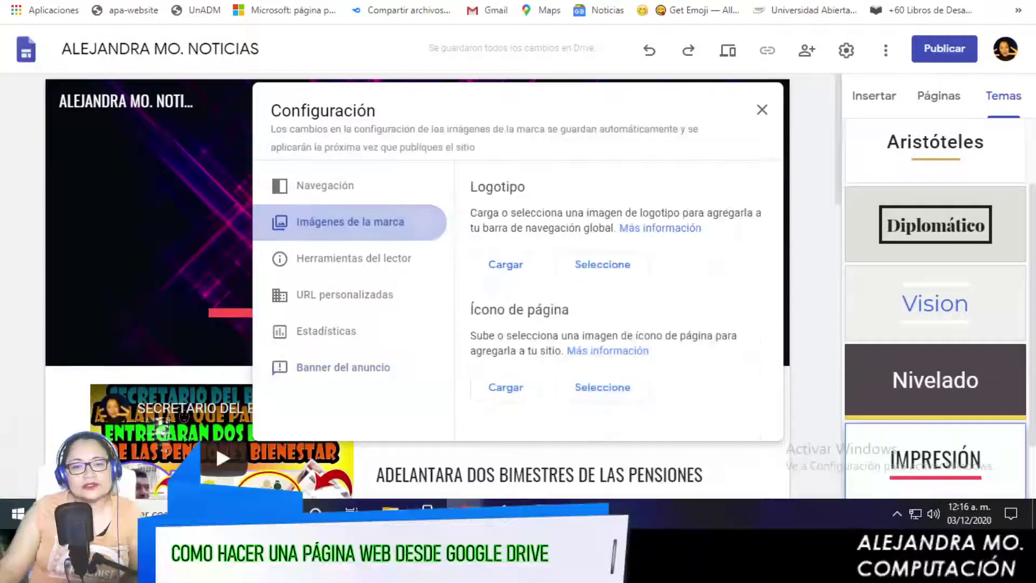
left_click(762, 110)
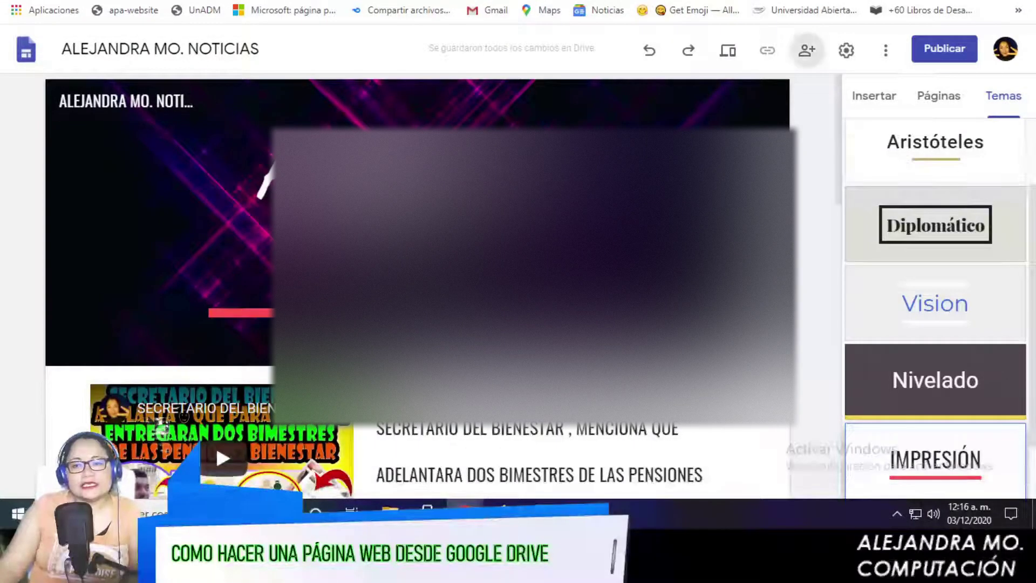
left_click(807, 51)
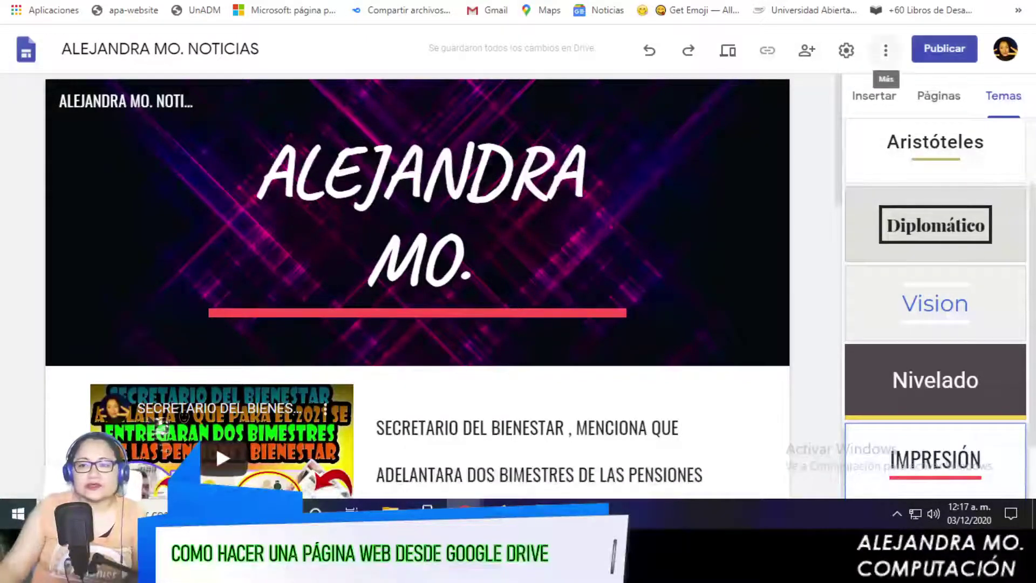
left_click(886, 50)
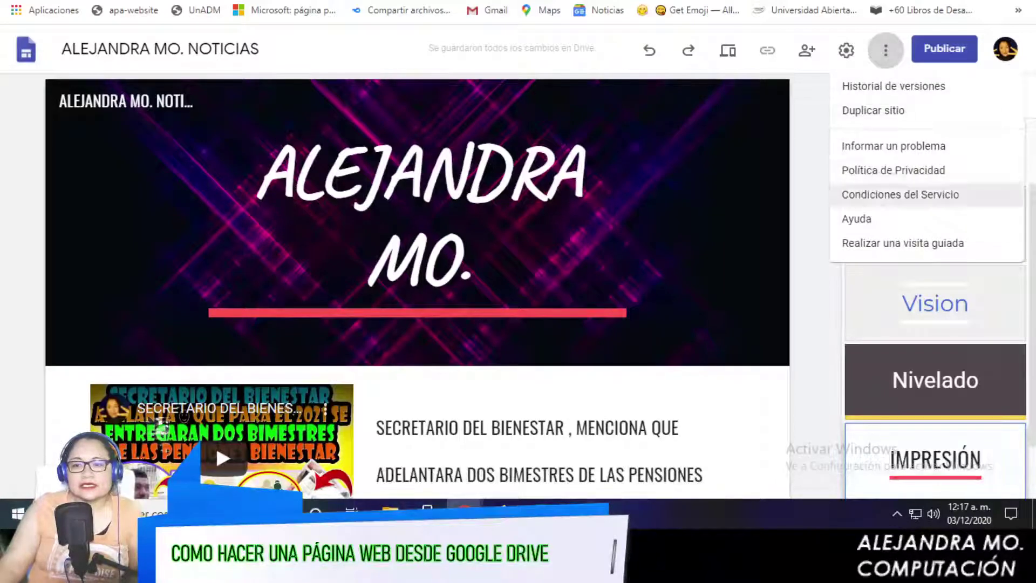
left_click(945, 48)
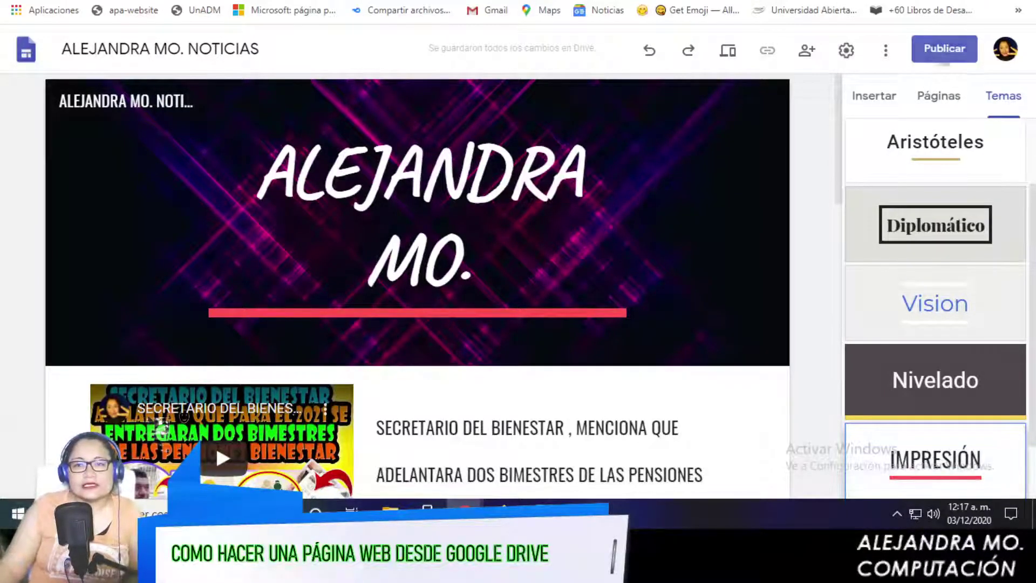
left_click(944, 48)
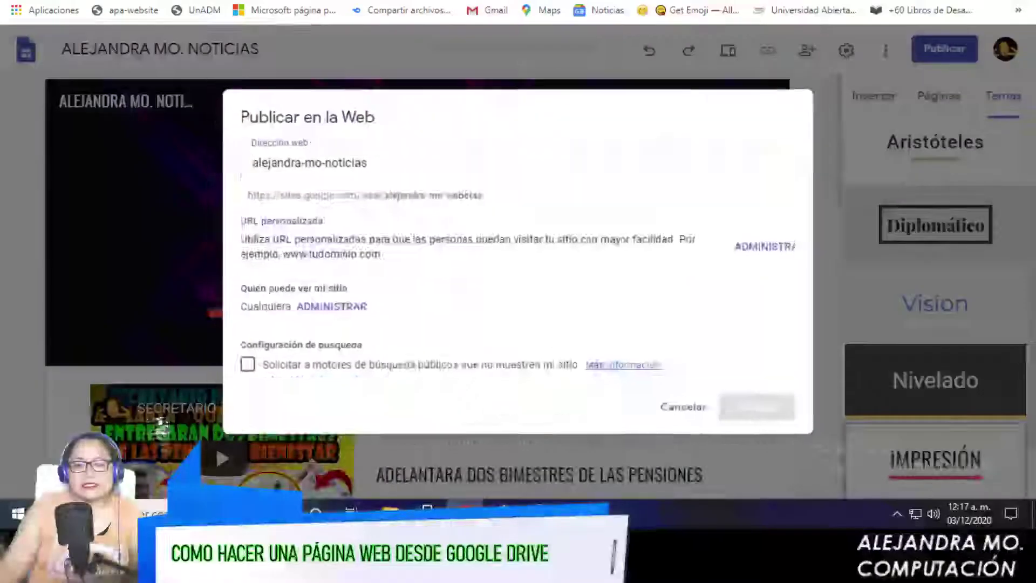
key("Escape")
left_click(945, 49)
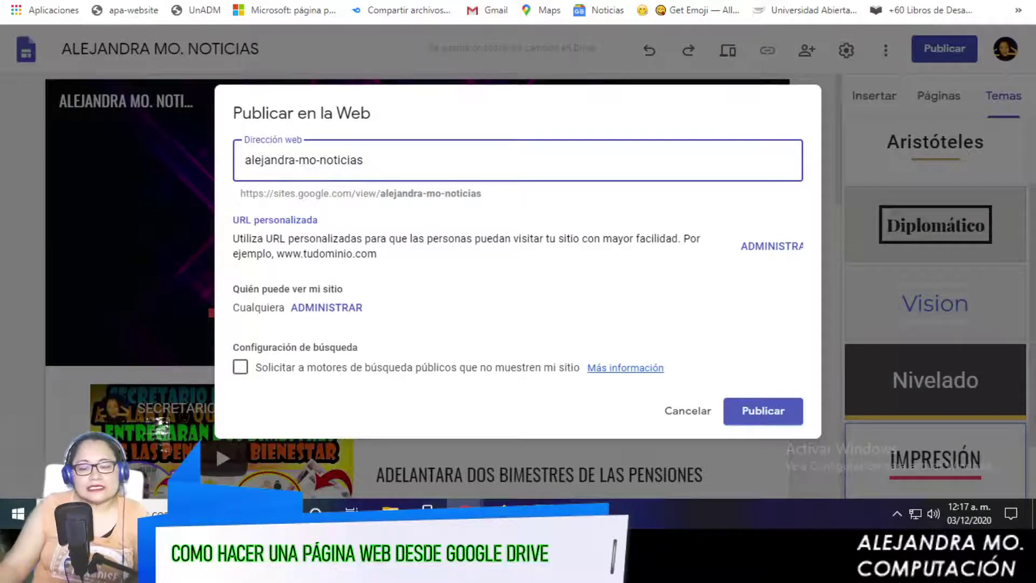
left_click(688, 410)
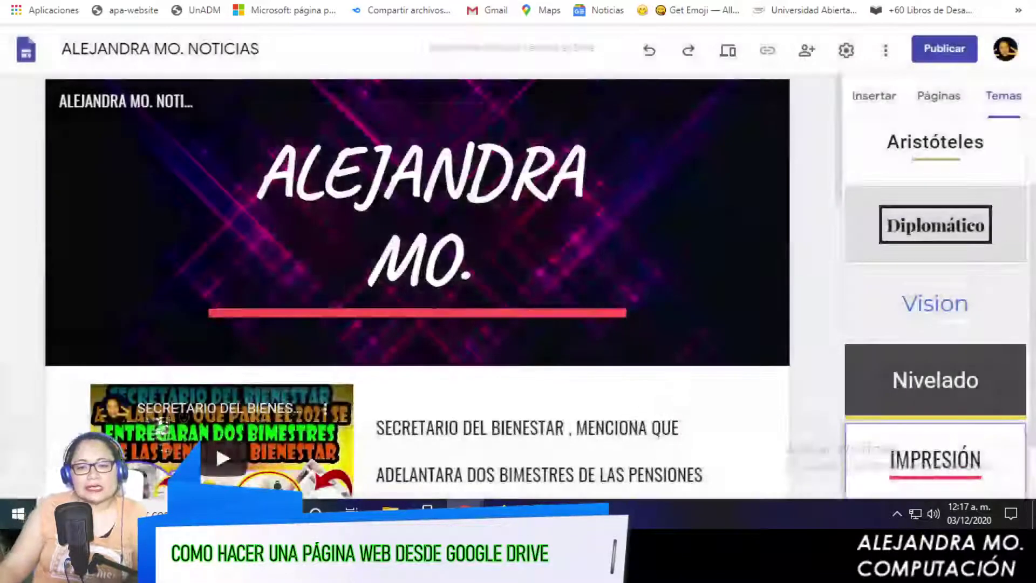
scroll(416, 286, "down", 5)
scroll(416, 286, "down", 5)
scroll(161, 423, "down", 2)
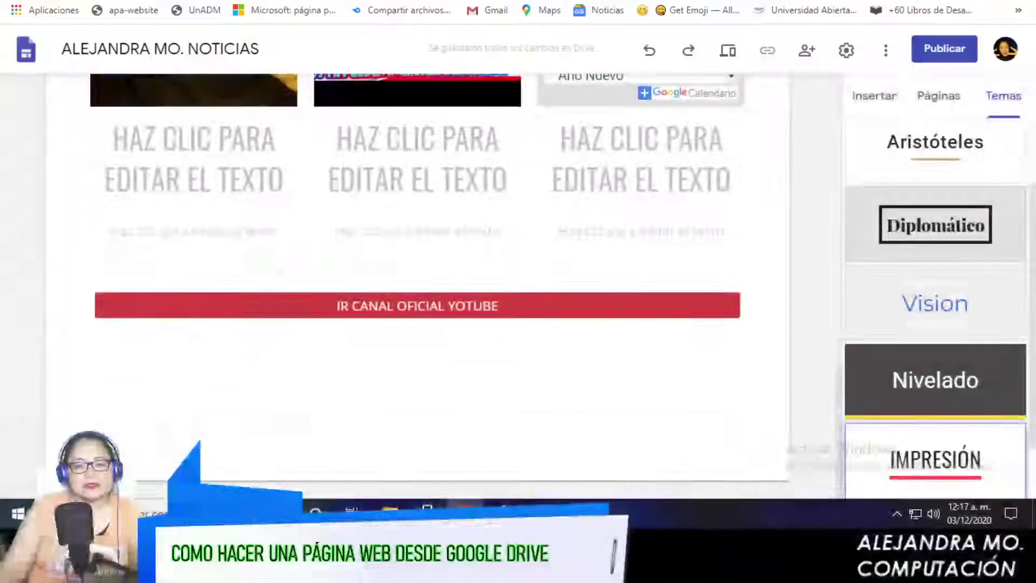
scroll(161, 423, "up", 7)
scroll(161, 423, "up", 6)
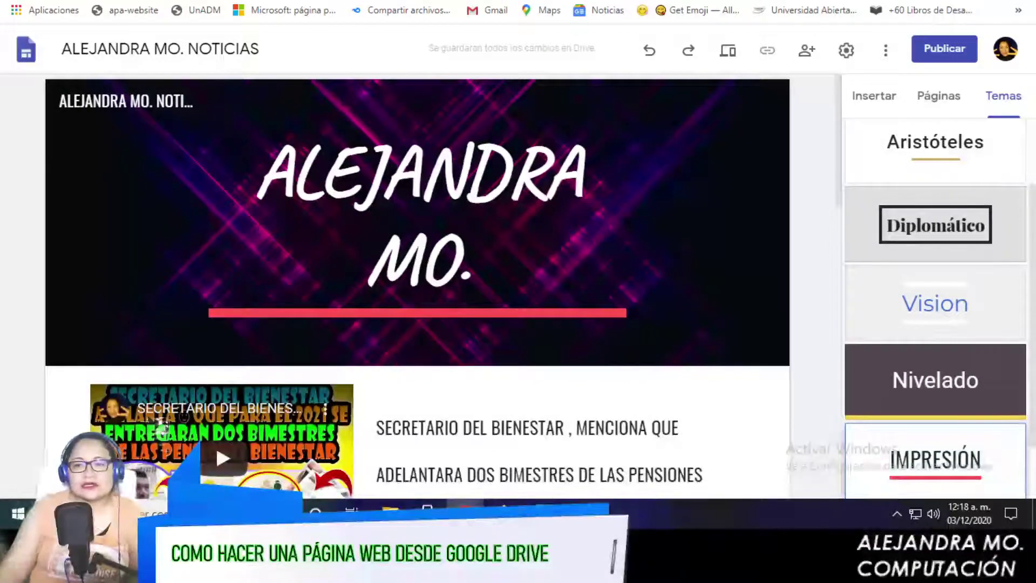
scroll(417, 286, "down", 5)
scroll(417, 286, "down", 5)
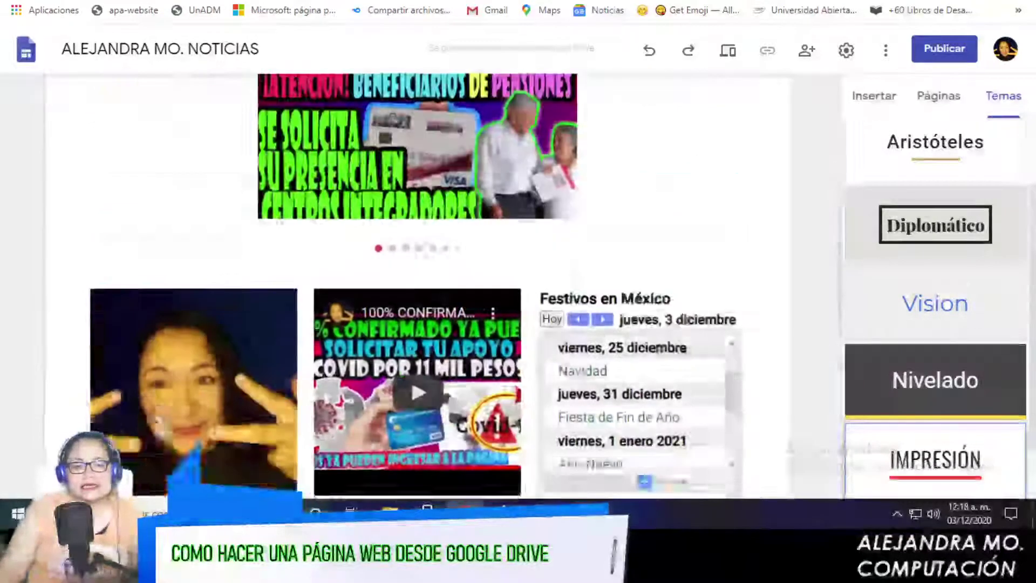
scroll(417, 286, "down", 6)
scroll(417, 286, "up", 5)
scroll(418, 286, "up", 5)
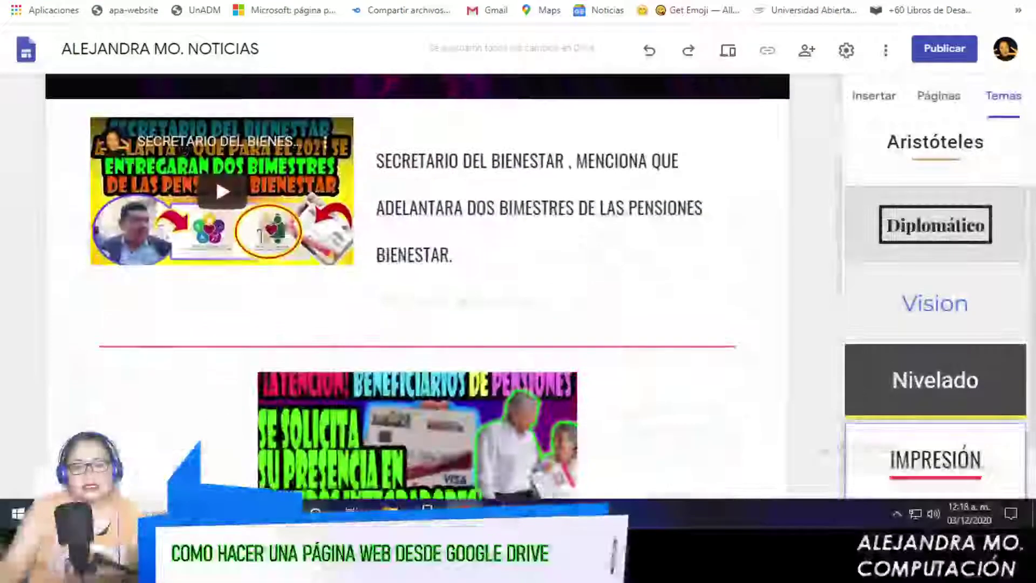
scroll(418, 286, "up", 3)
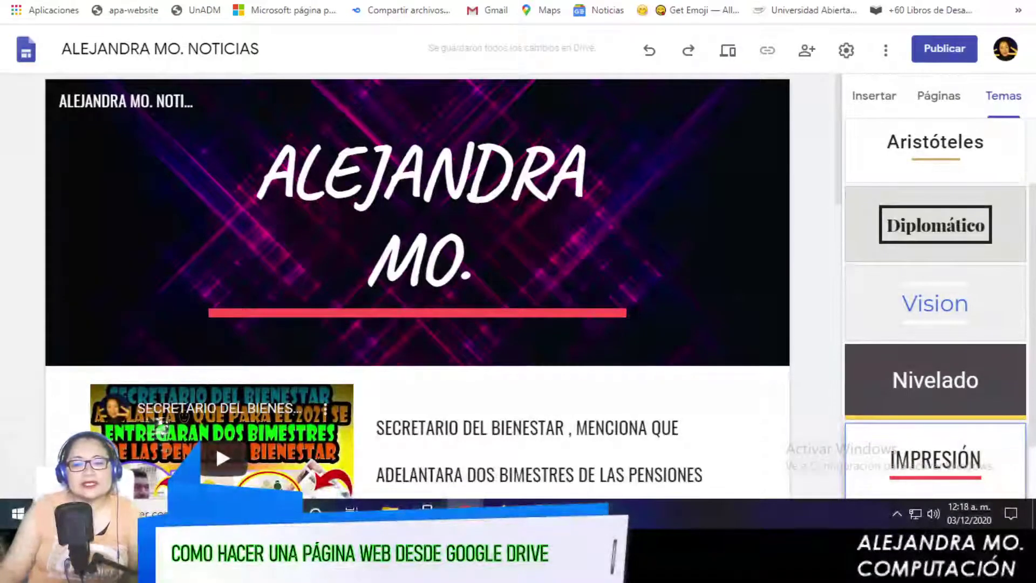
Step: Bring OBS Studio to the front and activate the 'solo camara 2' scene
key("alt+Tab")
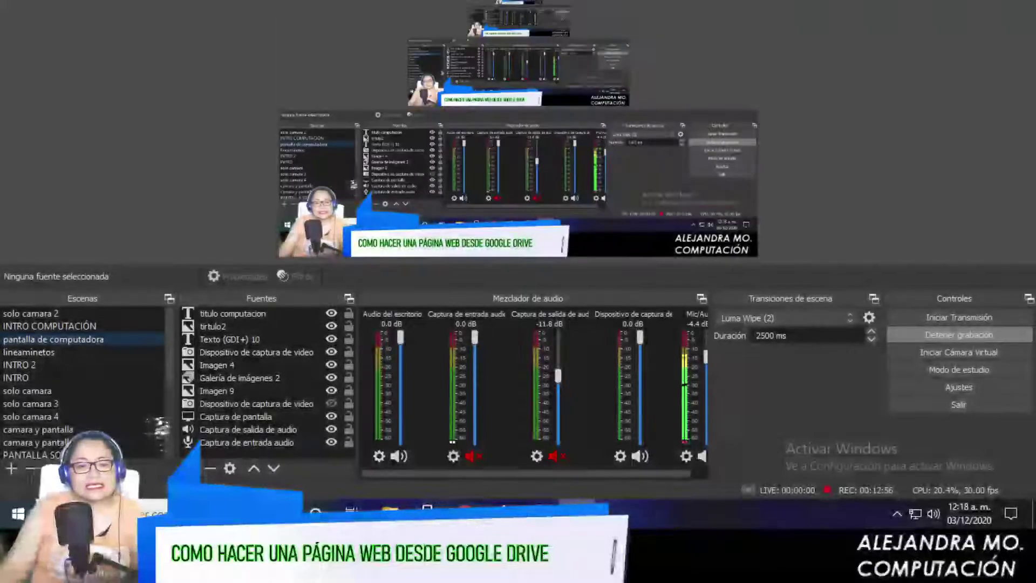
left_click(31, 313)
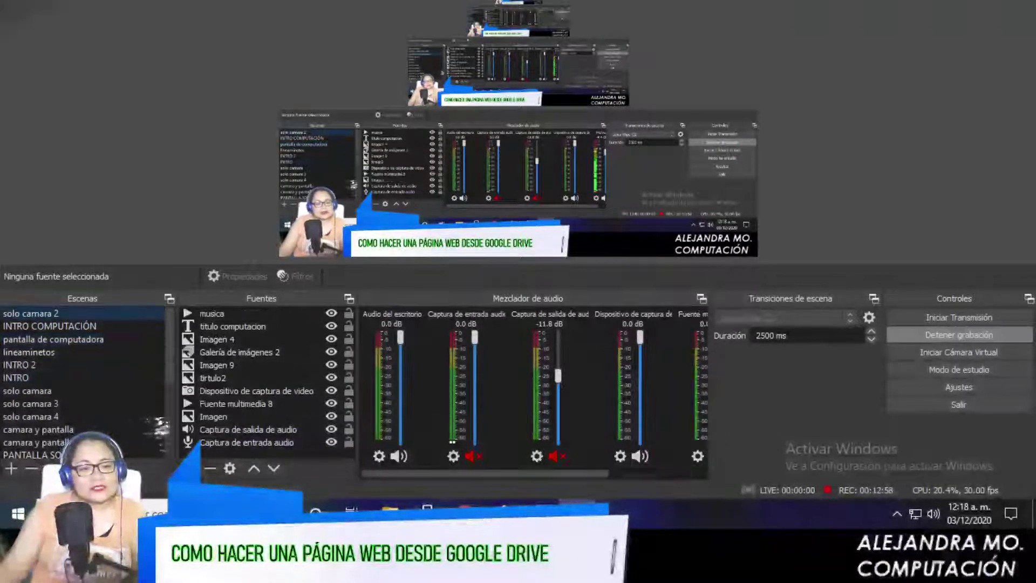